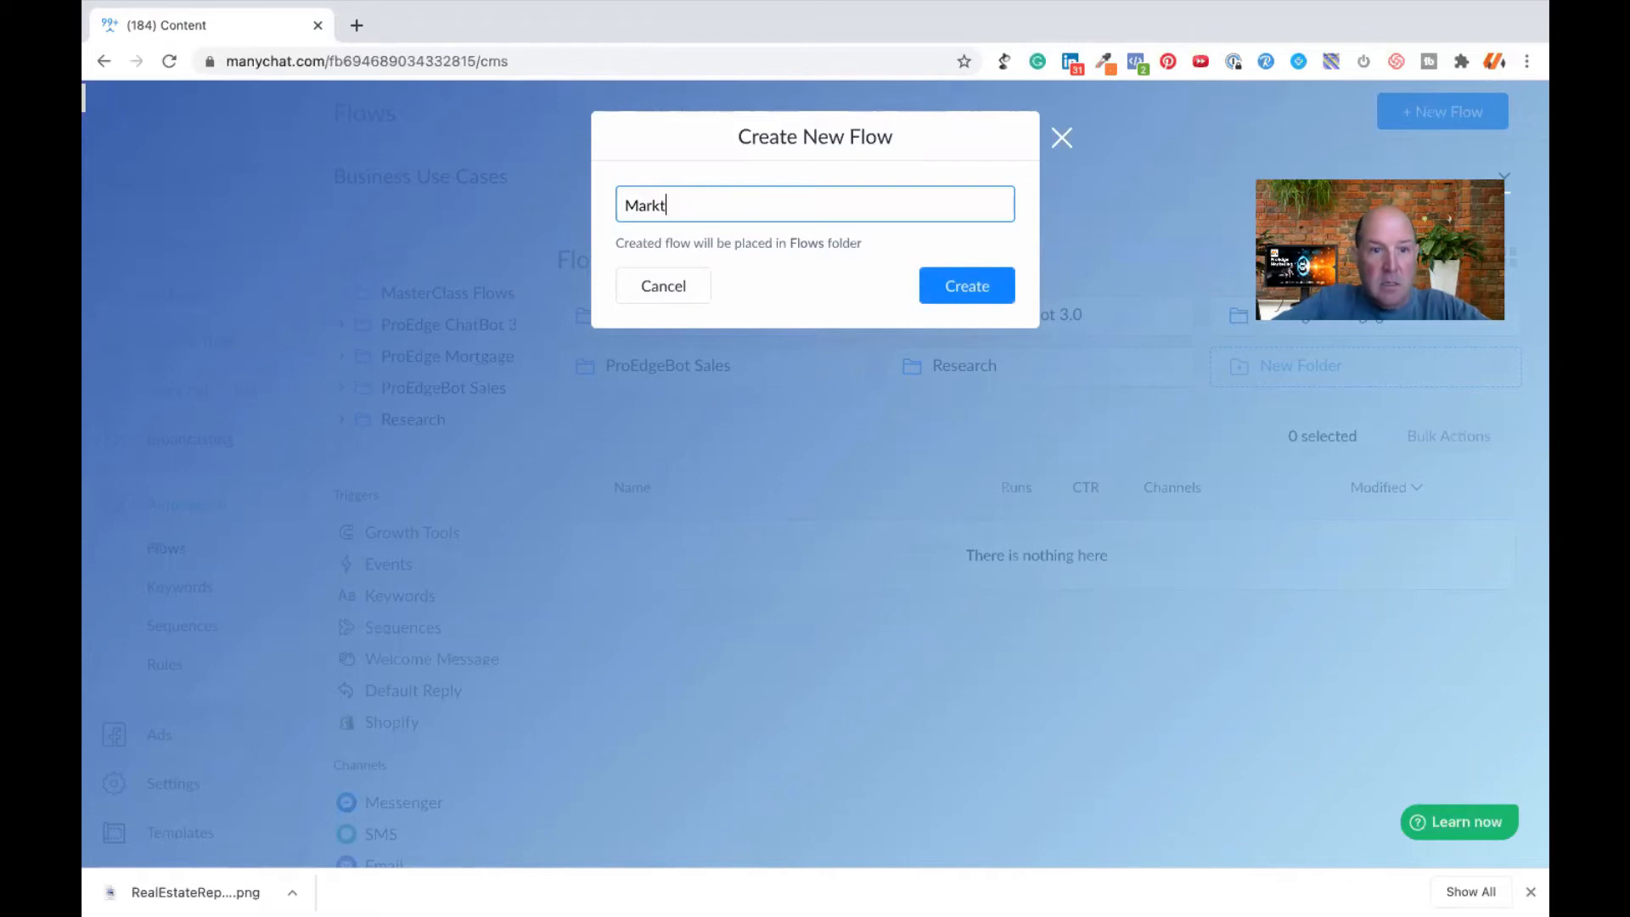
- Name the new flow "Market Report" and create it in the Flows folder
text(ep)
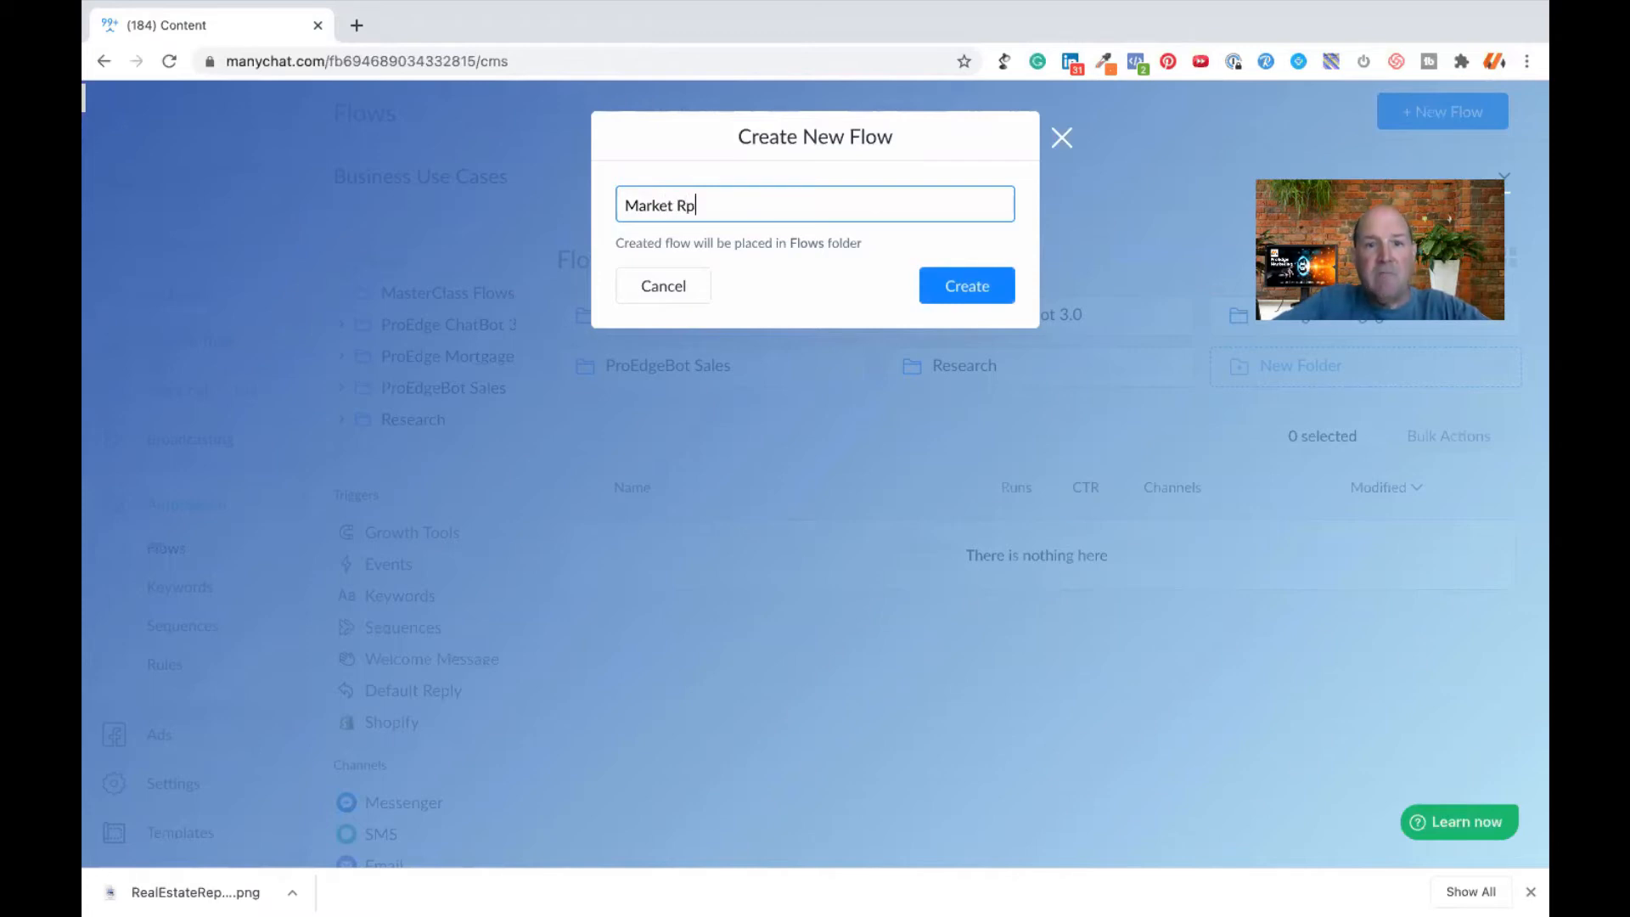
text(ort)
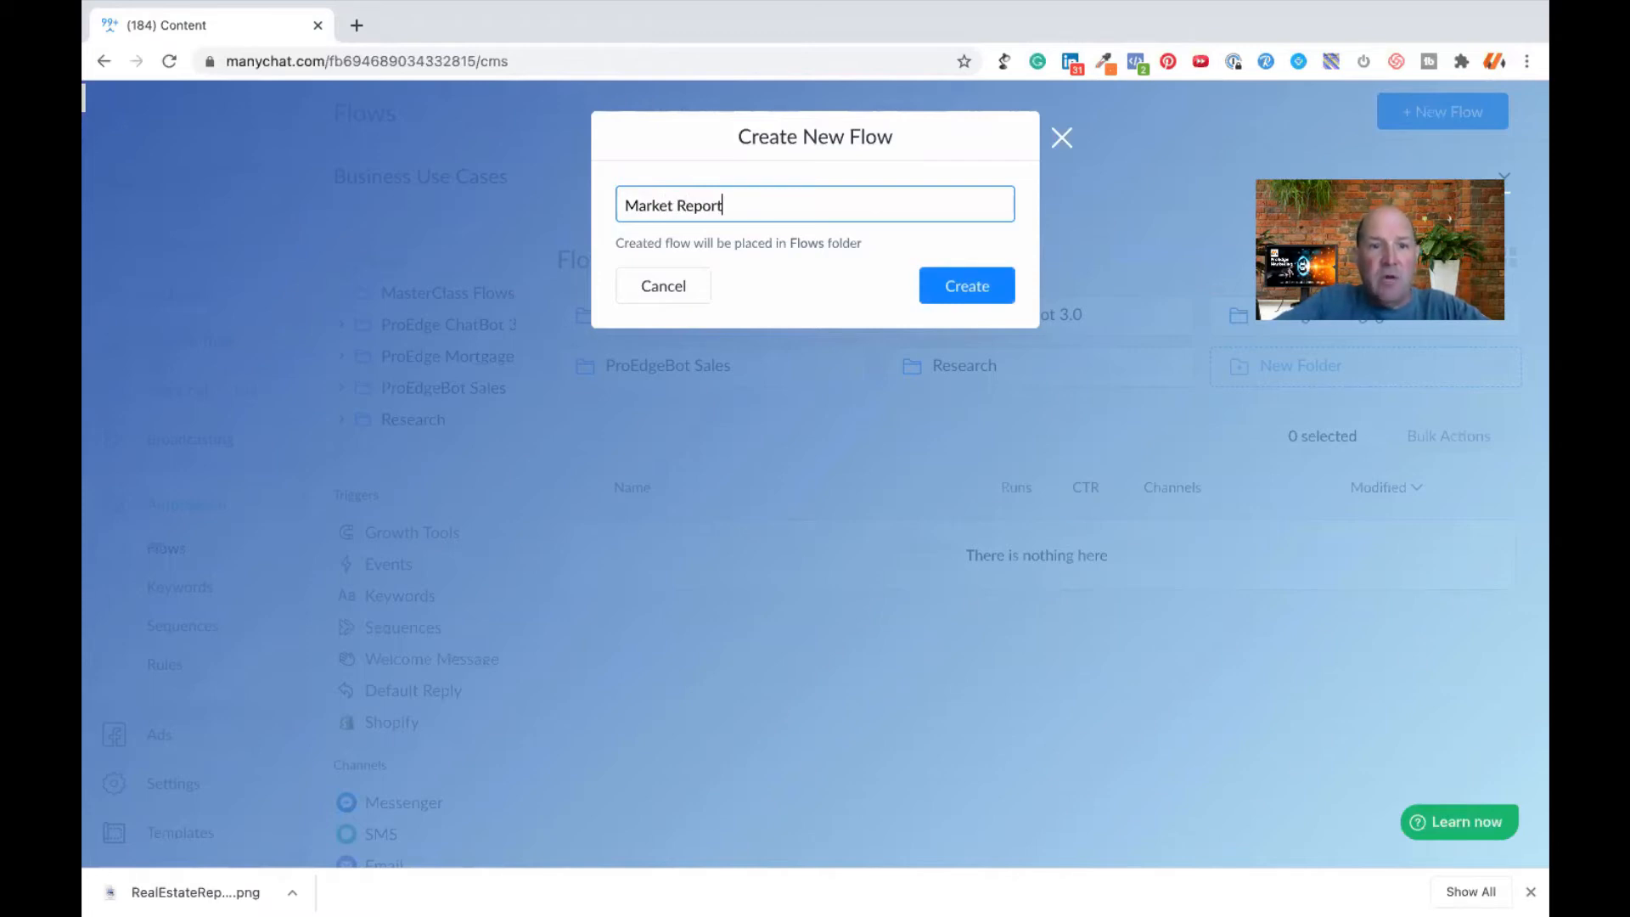
click(963, 290)
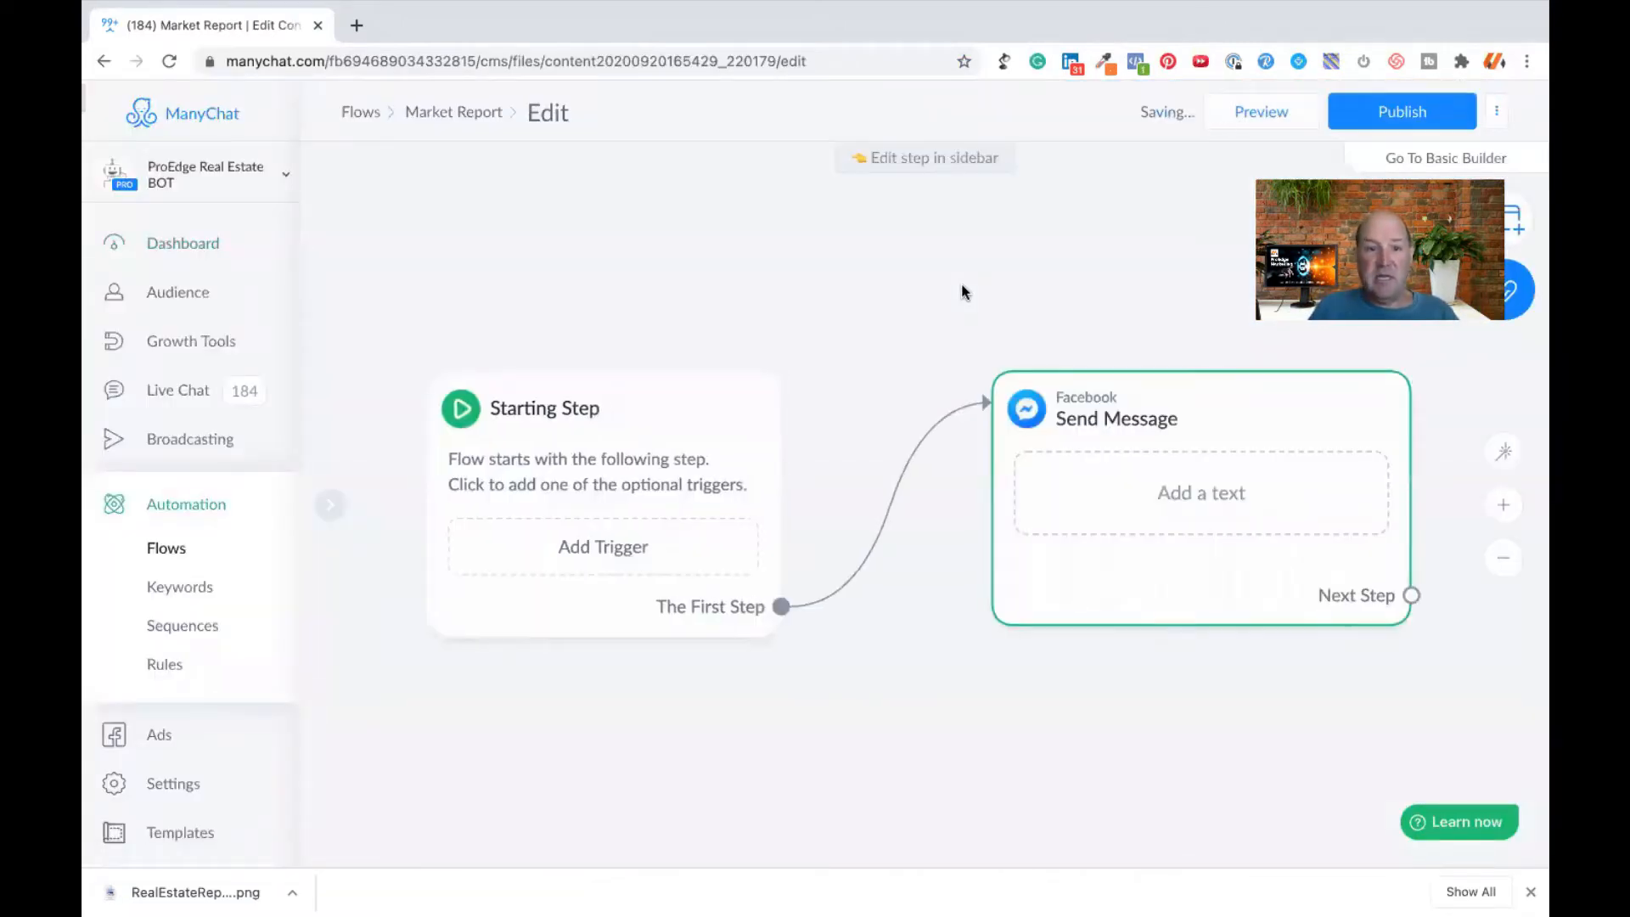
- Move the Starting Step block up on the canvas and add a Messenger Ref URL trigger to it
drag(534, 429, 520, 318)
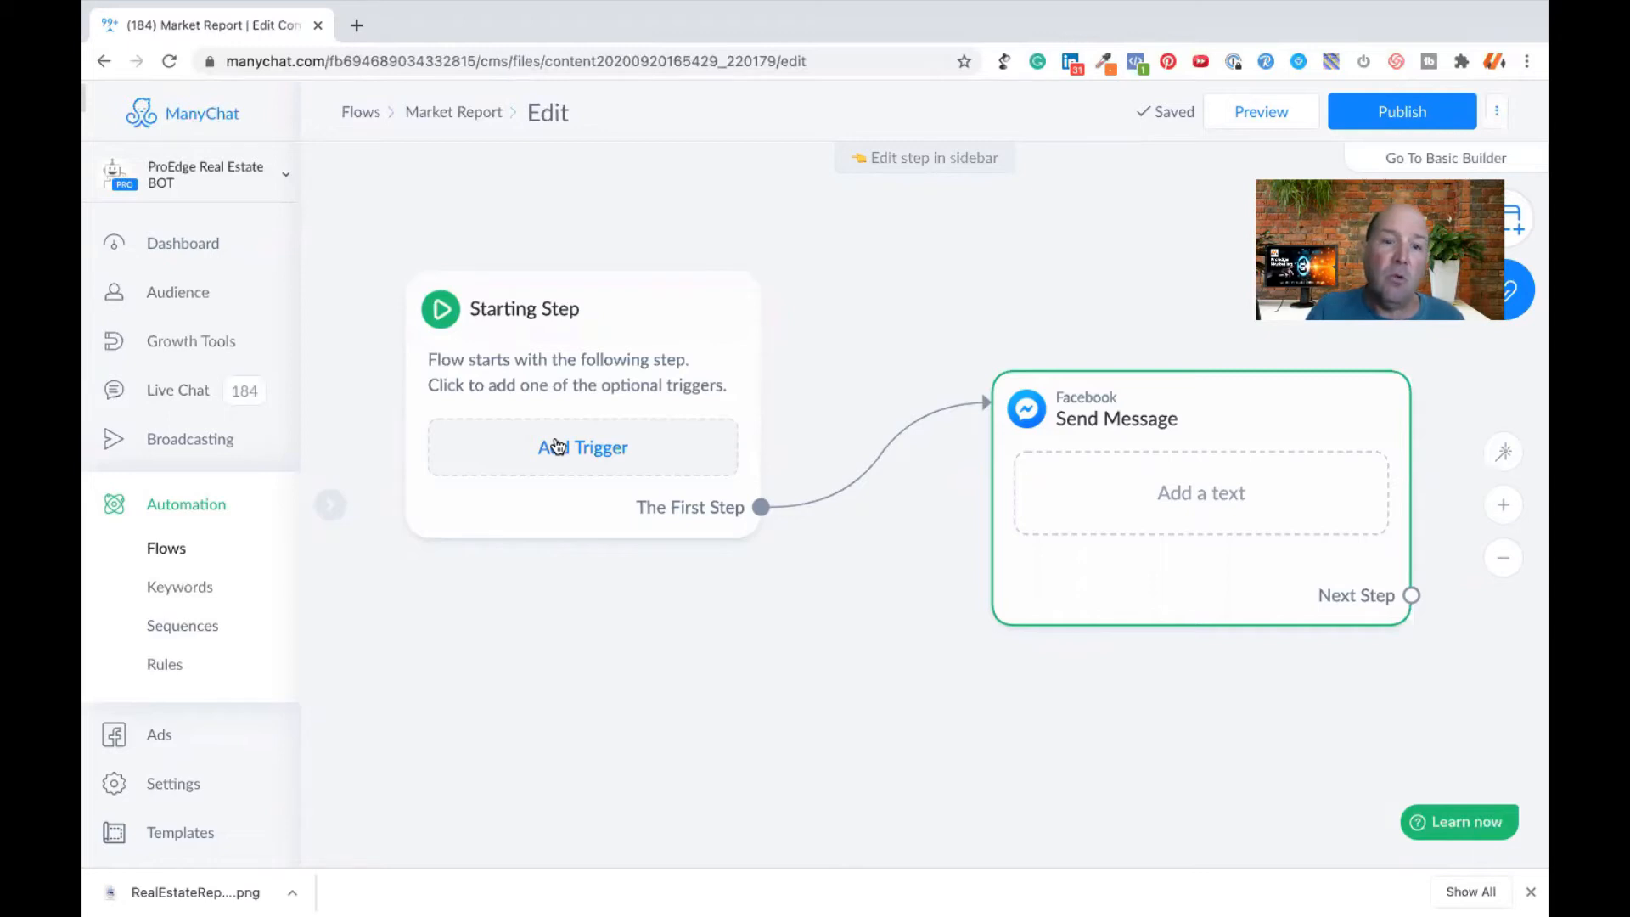
click(558, 445)
scroll(753, 517, down, 6)
scroll(752, 518, down, 3)
click(692, 577)
click(563, 399)
click(433, 323)
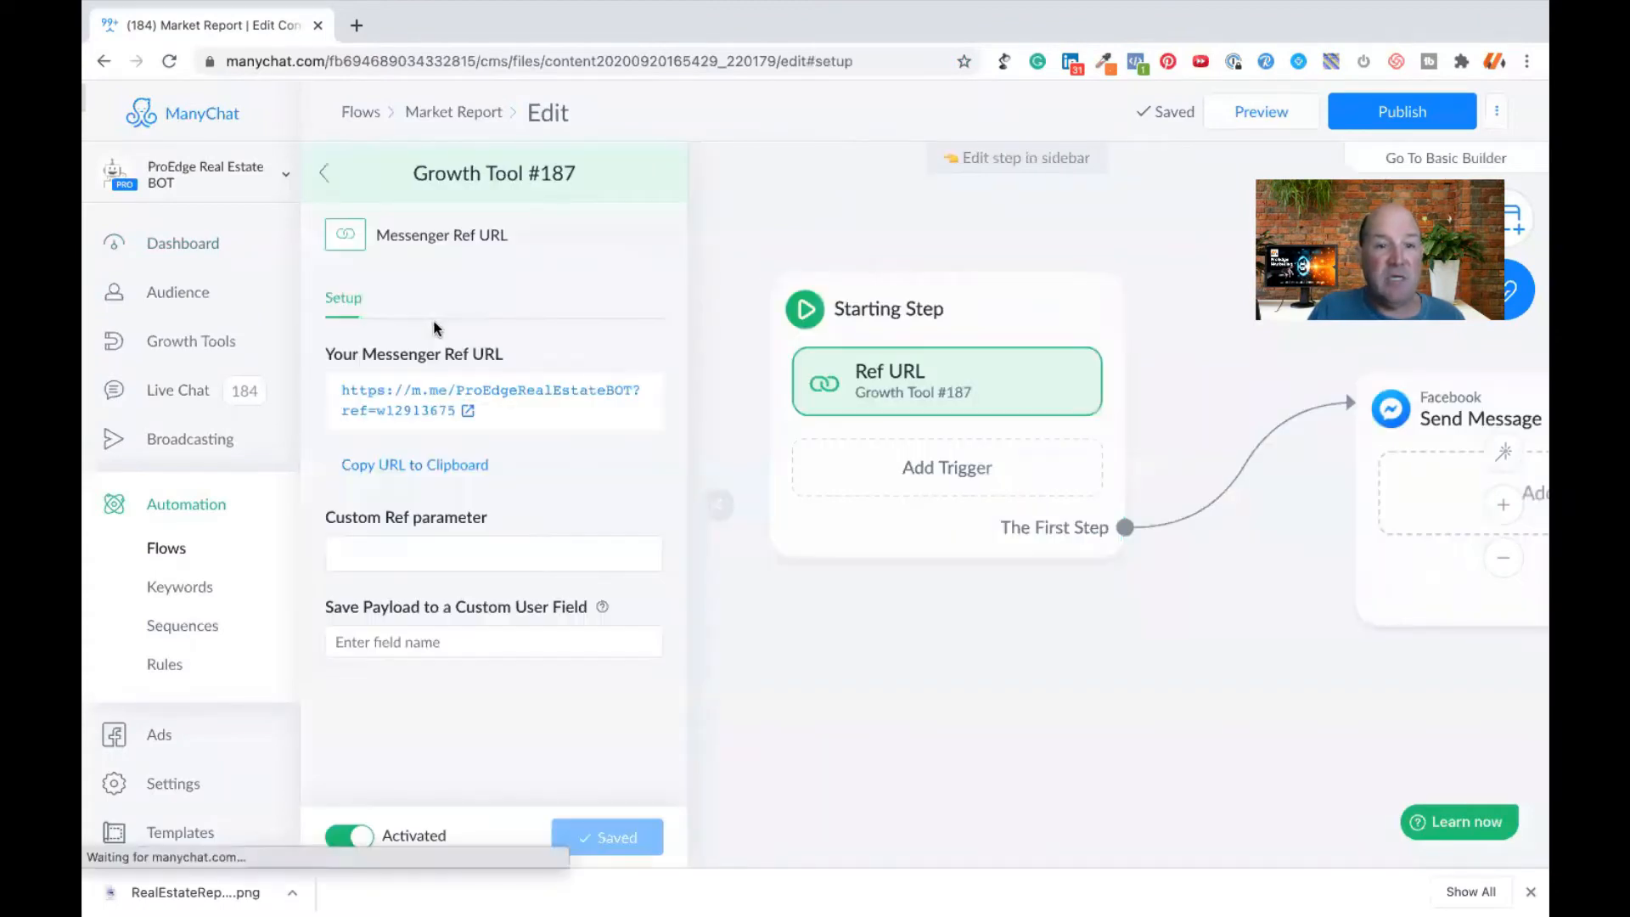
- Set the Ref URL's custom ref parameter to GetReport and save the trigger
click(398, 550)
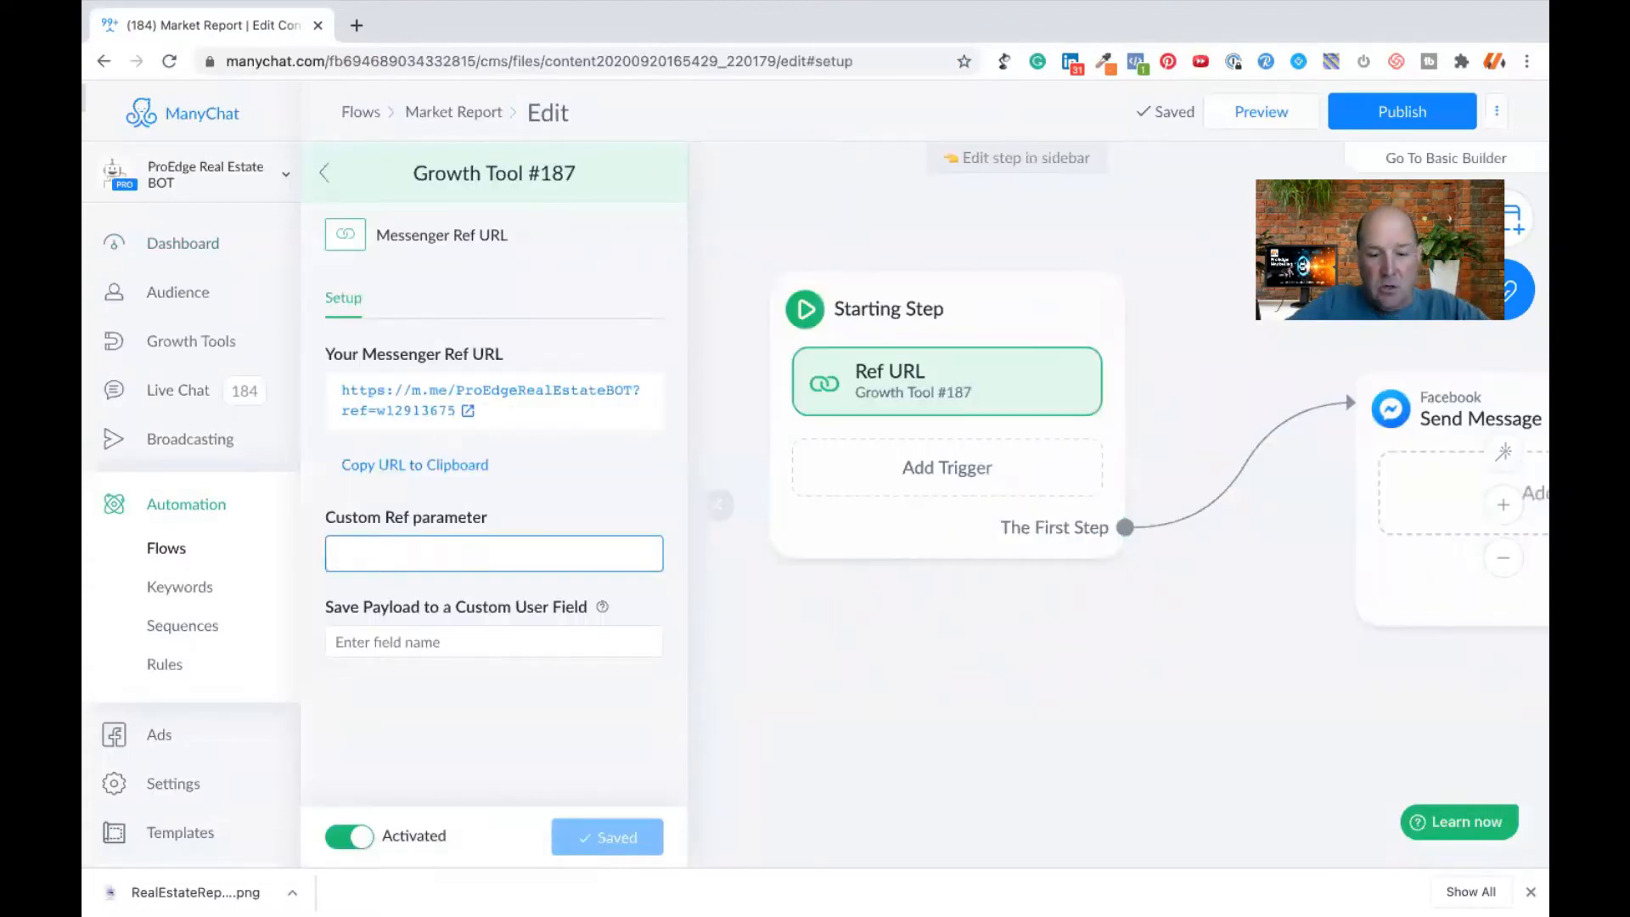
text(Get R)
key(BackSpace)
text(Report)
click(624, 840)
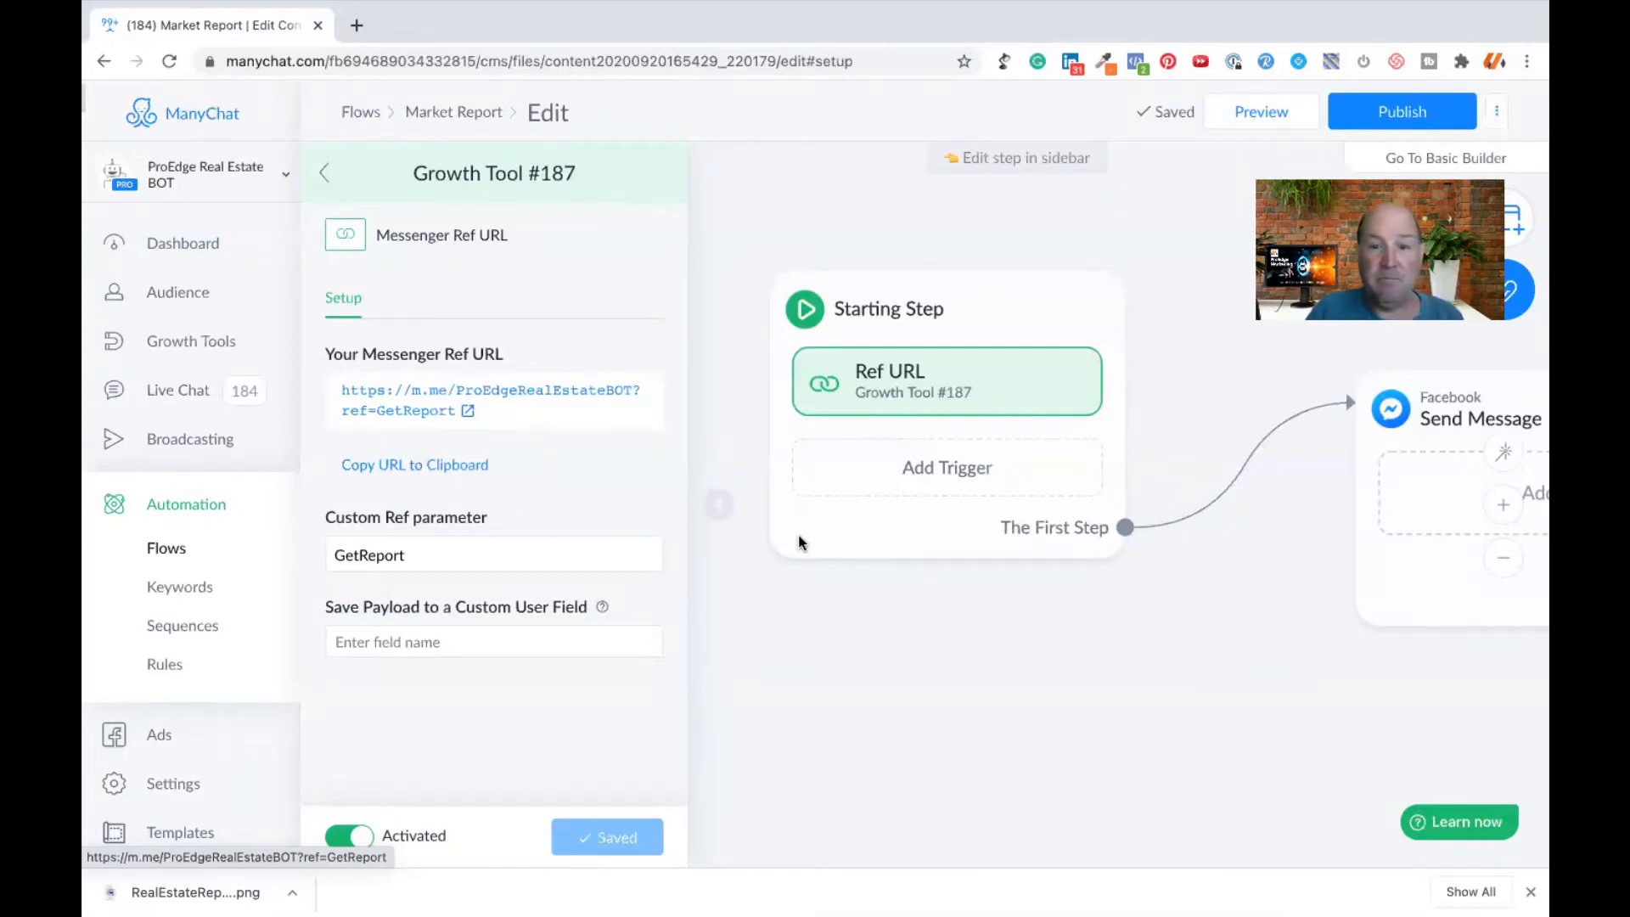
- Paste the prepared greeting starting "Hey First Name, here at Your Company" into the text block of the Facebook Send Message step
click(931, 664)
drag(1074, 680, 758, 655)
click(998, 442)
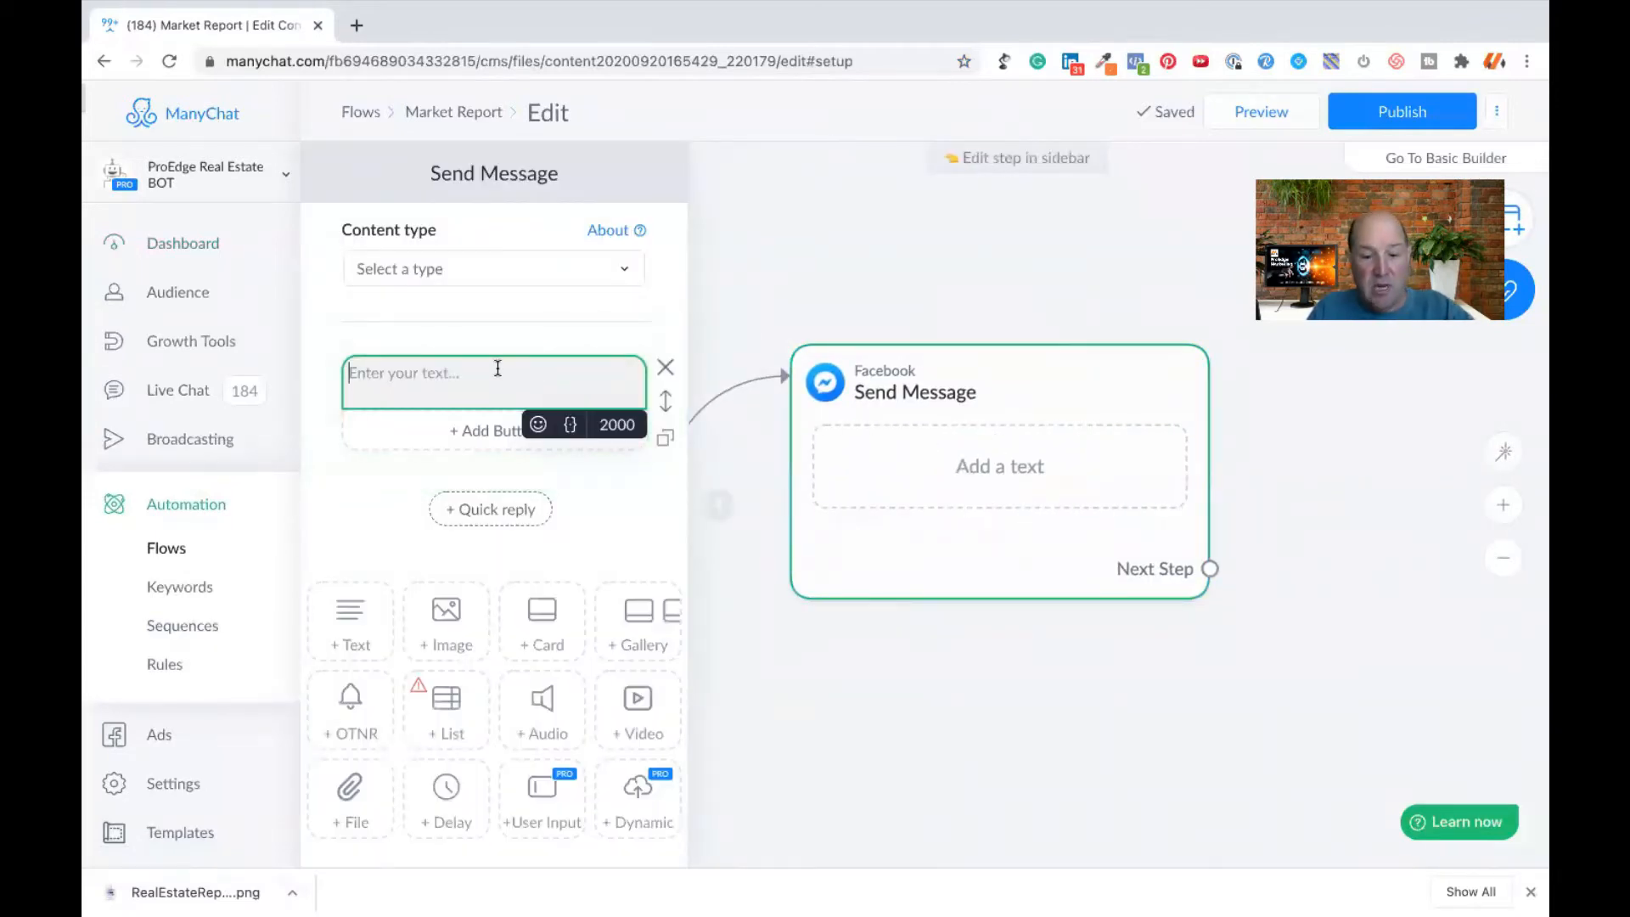
text(Hey First Name, here at Your Company, we keep a close eye on the local marketing trends to be that trusted advisor for our customers.)
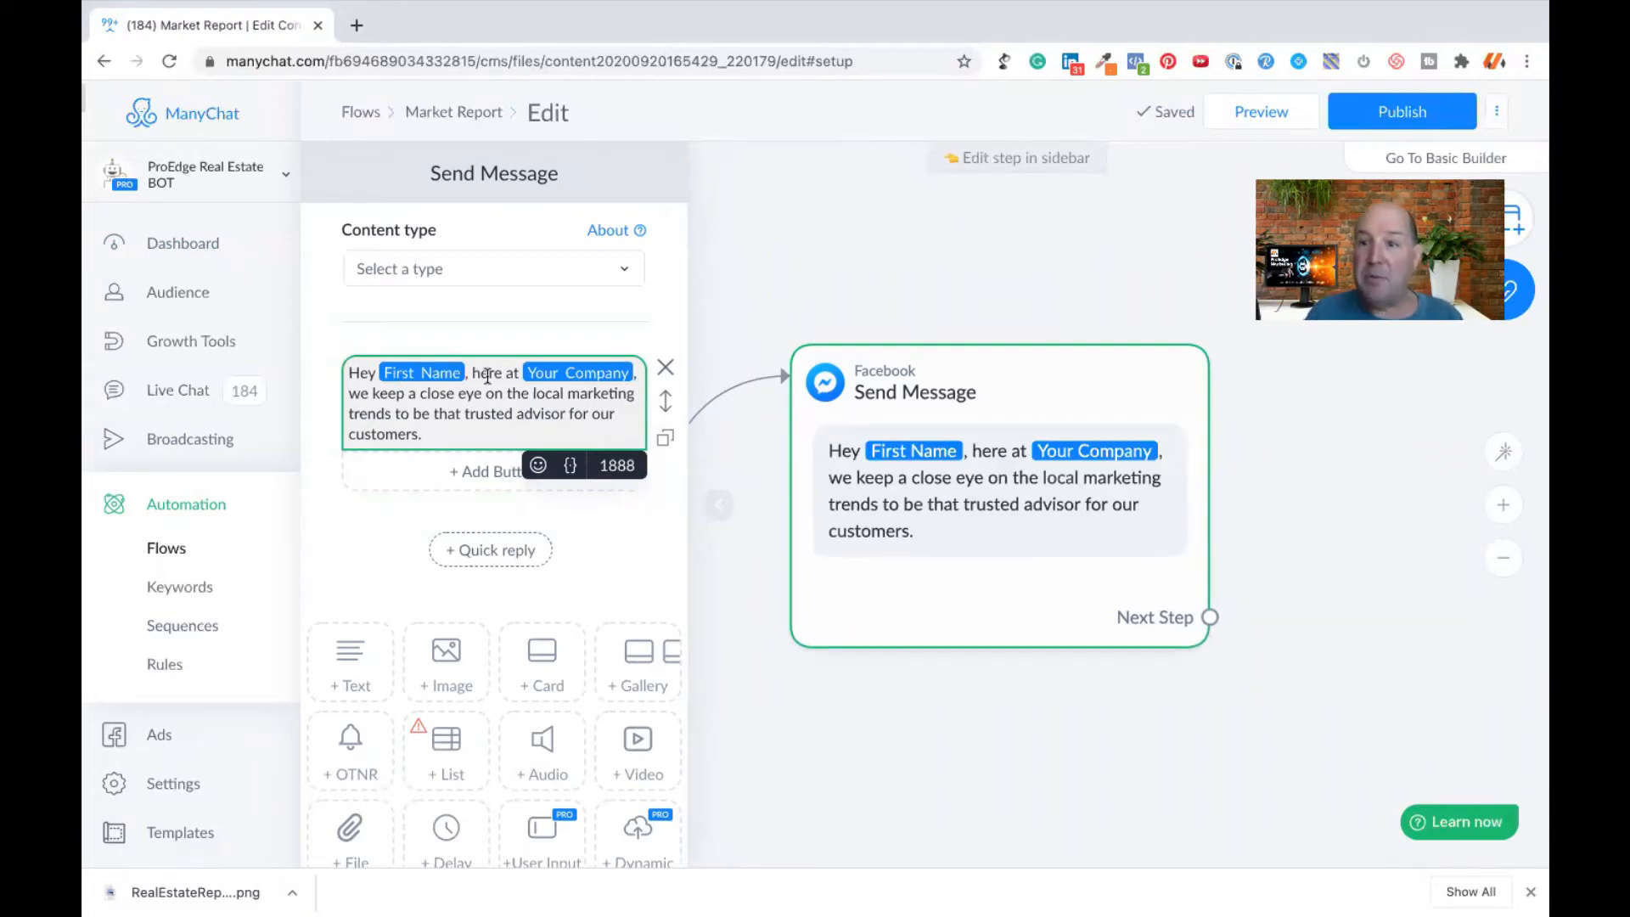
- Inspect the Your Company variable in the greeting and browse the variables available for the message text
click(573, 378)
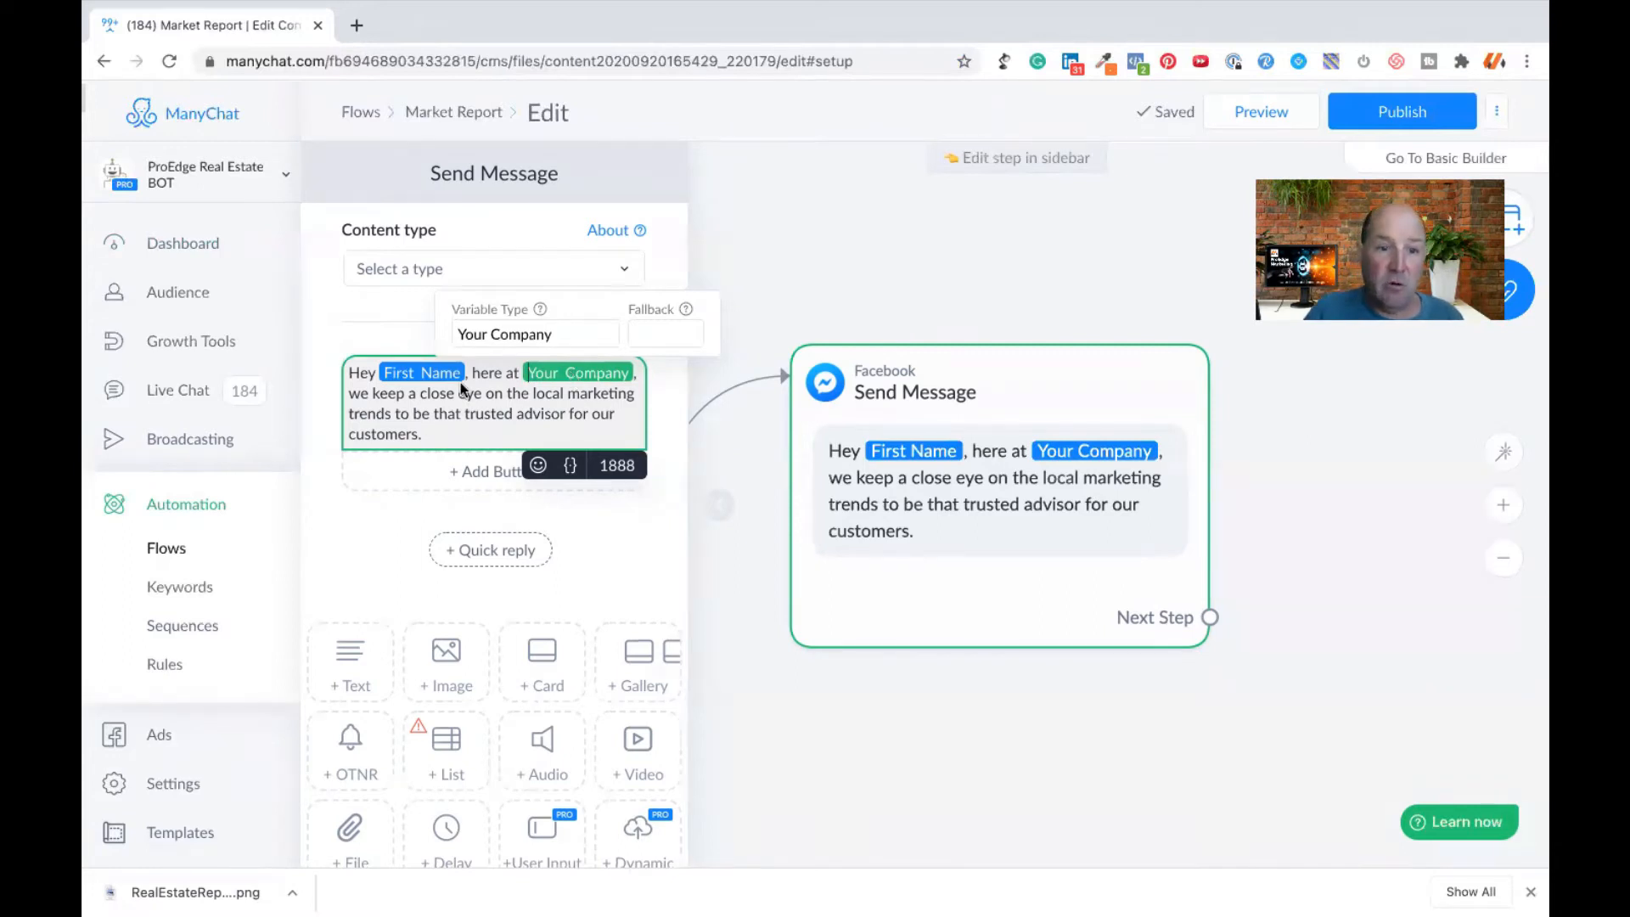
click(570, 466)
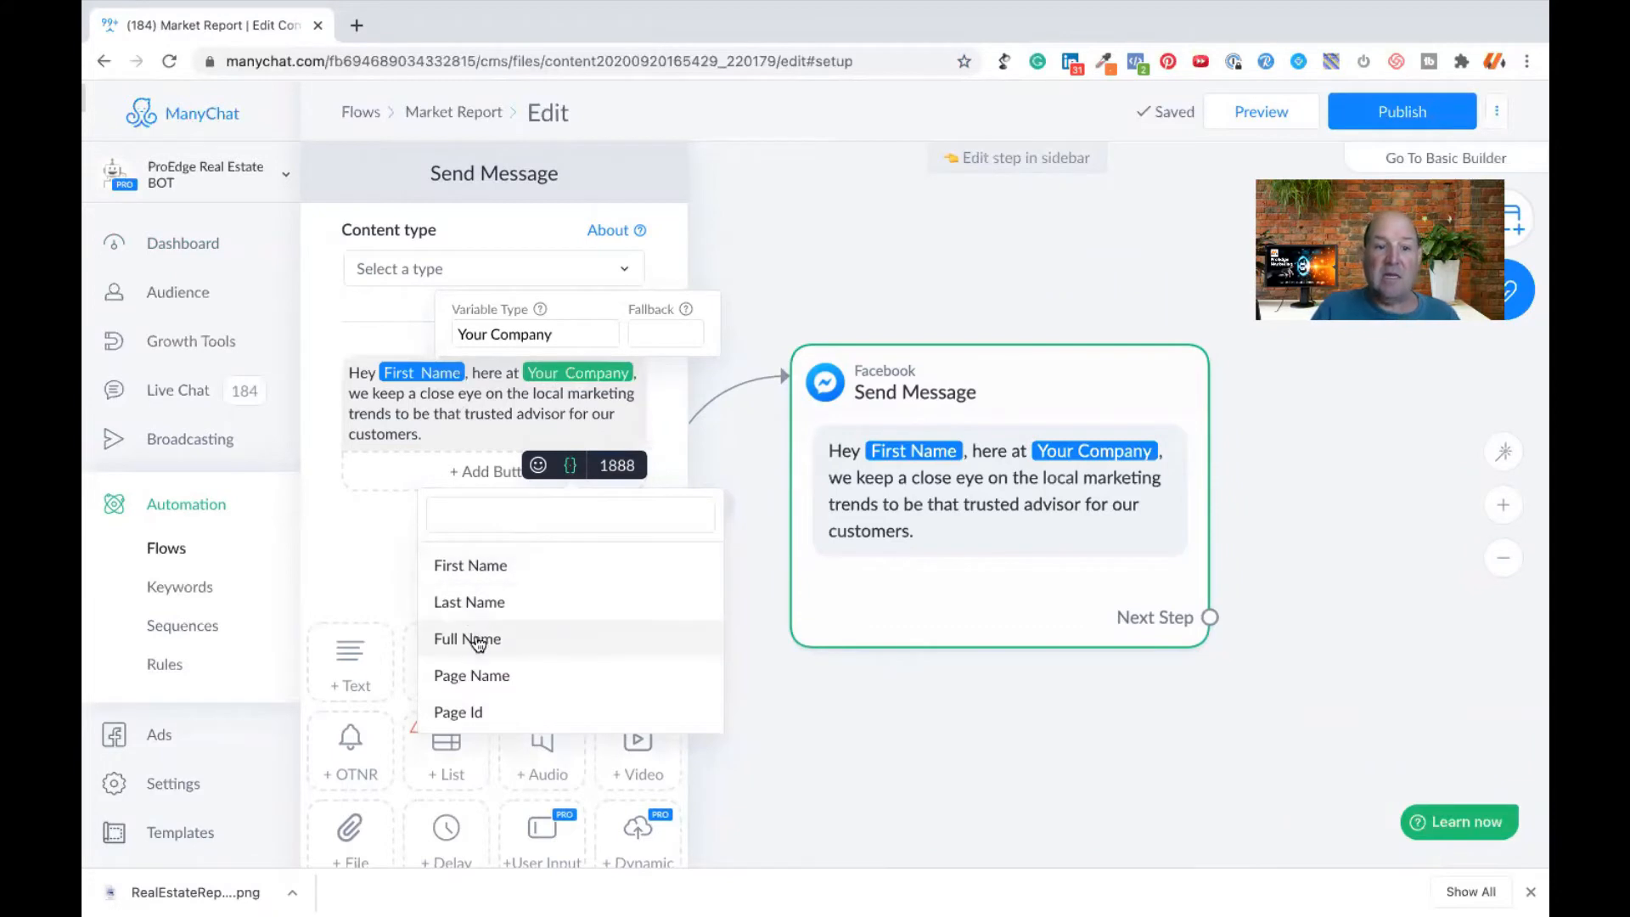
scroll(478, 645, down, 5)
scroll(478, 649, down, 2)
scroll(478, 649, up, 5)
scroll(478, 650, down, 3)
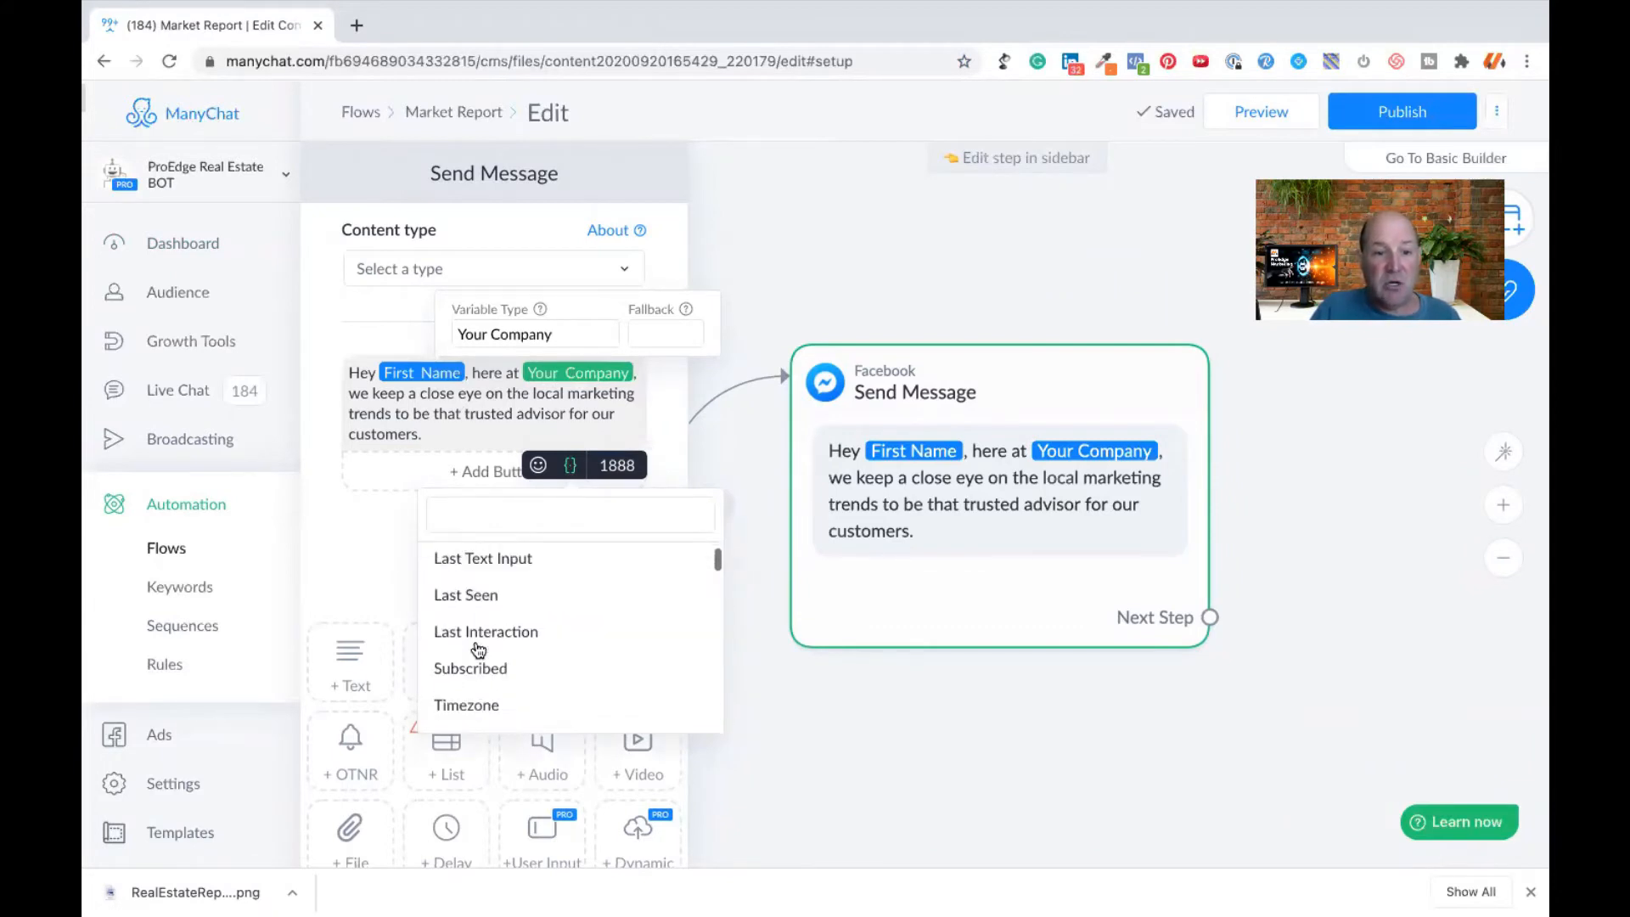
scroll(478, 650, down, 3)
scroll(477, 649, up, 5)
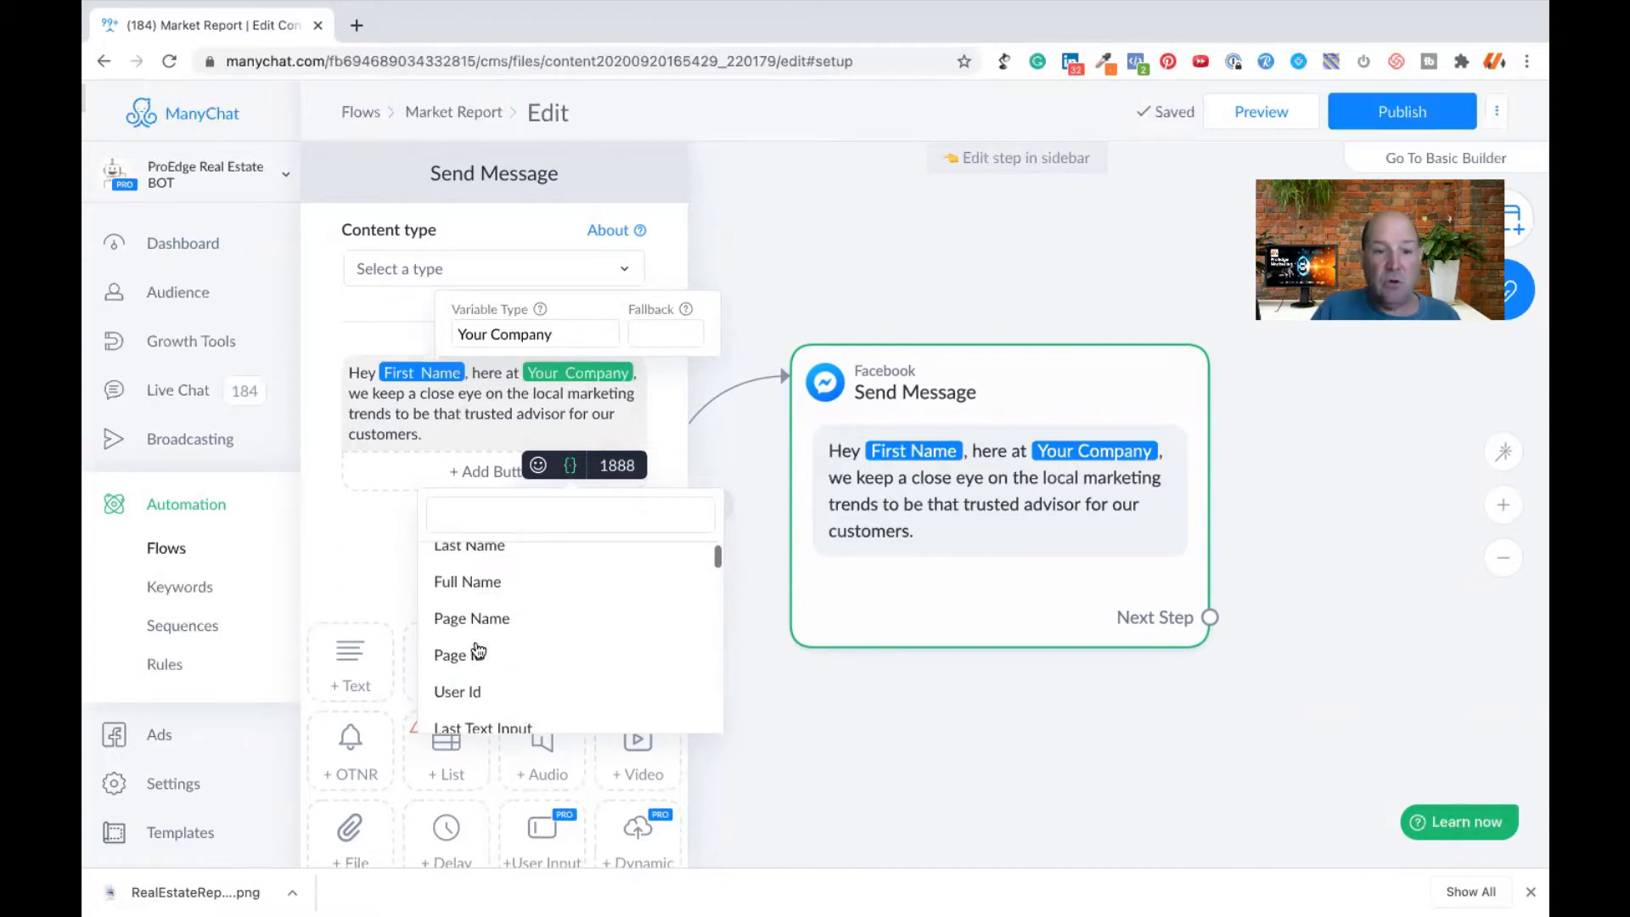
scroll(478, 651, up, 2)
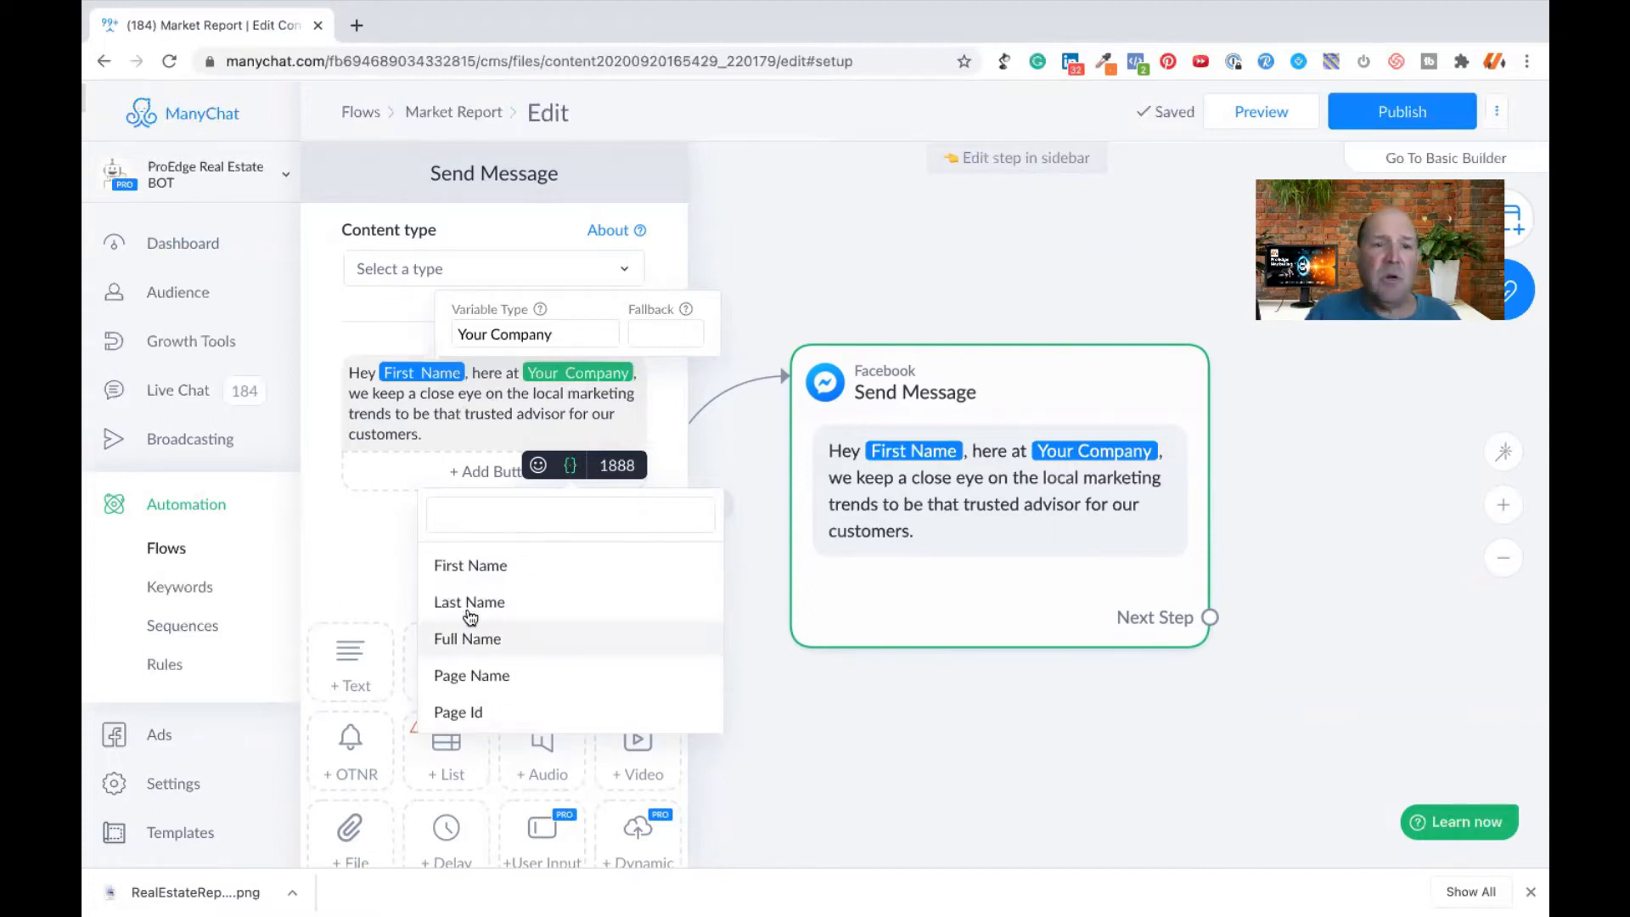
click(473, 412)
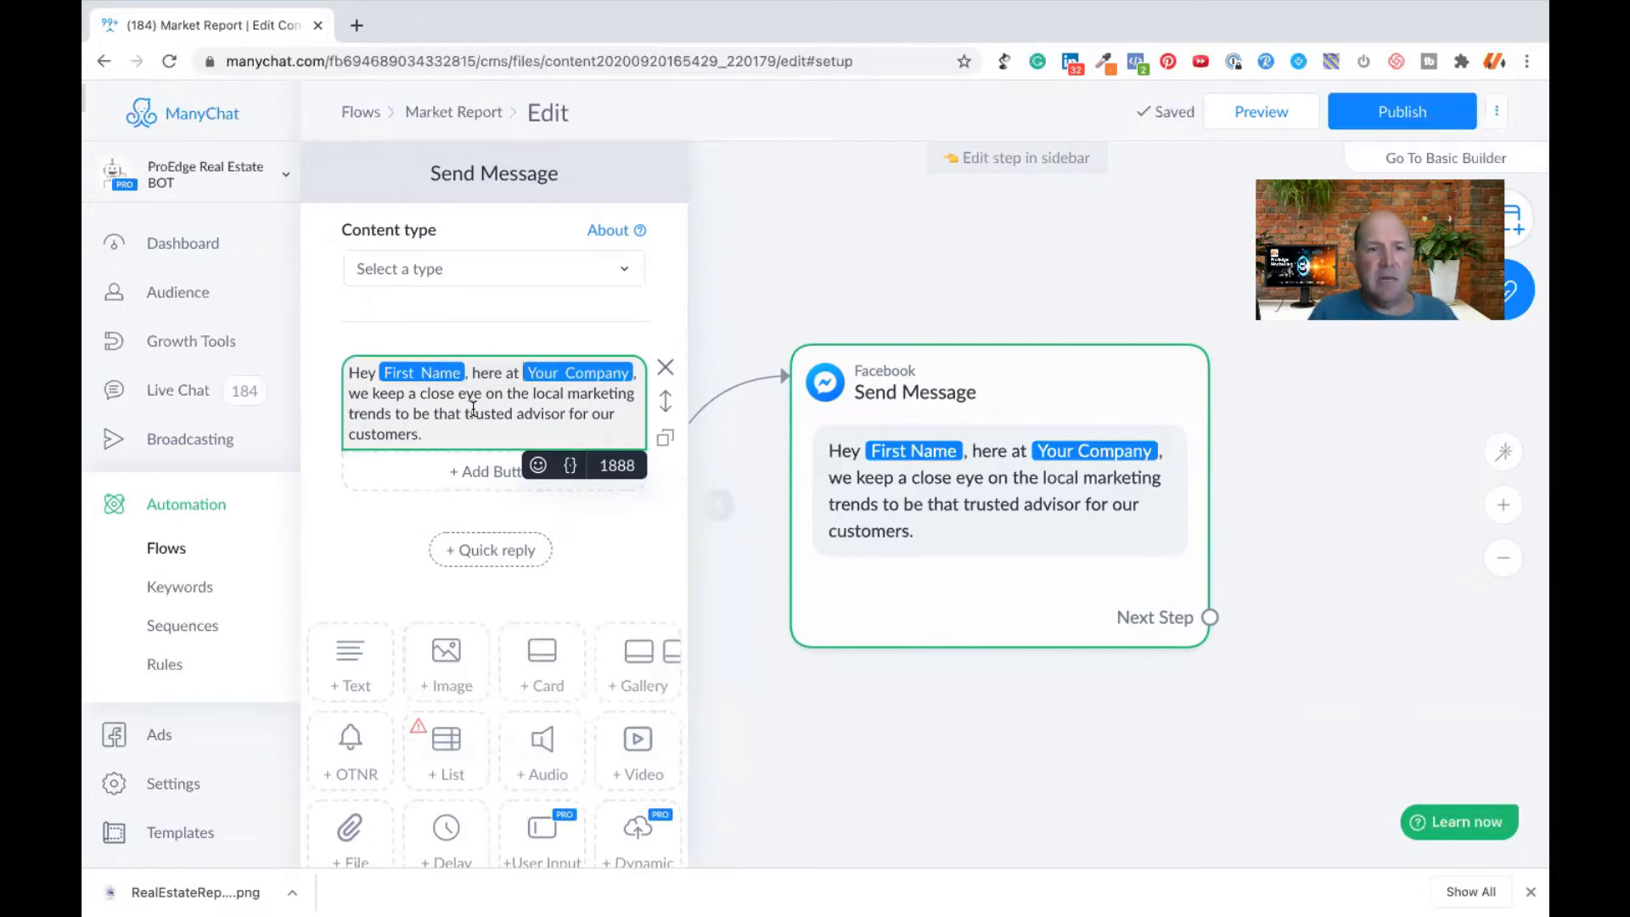
- Insert the bot name "Smarty" before "here at" in the greeting text
click(472, 373)
text(SMarty)
key(BackSpace)
key(BackSpace)
key(BackSpace)
key(BackSpace)
key(BackSpace)
key(BackSpace)
text(marty)
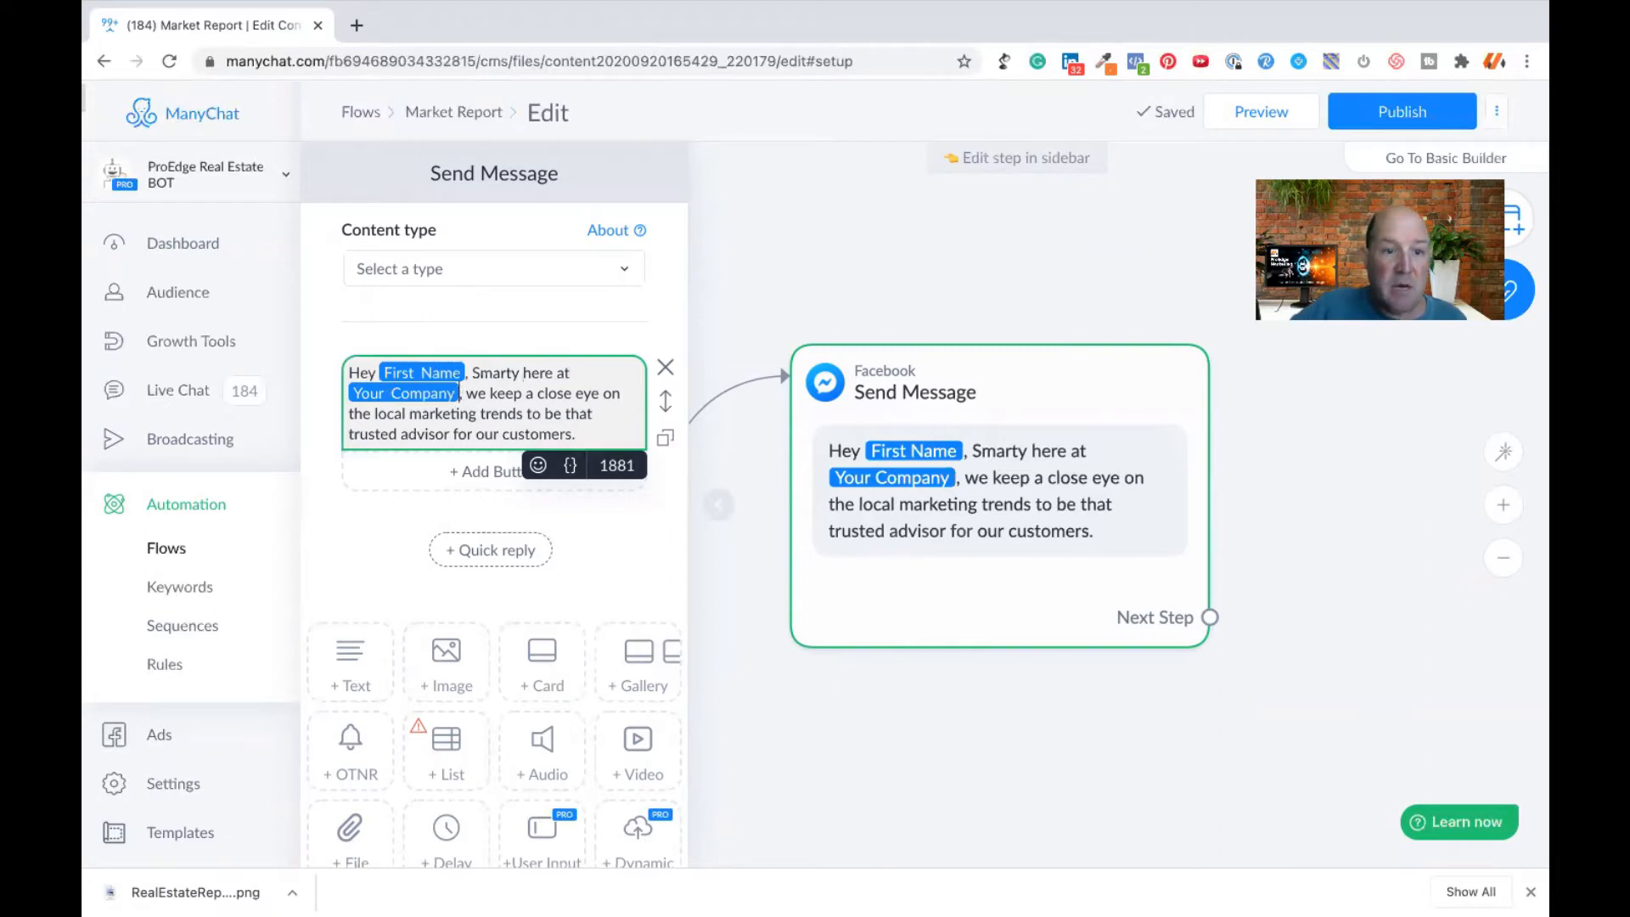
- Replace the Your Company variable in the greeting with the text "ProEdge Realty Group"
key(BackSpace)
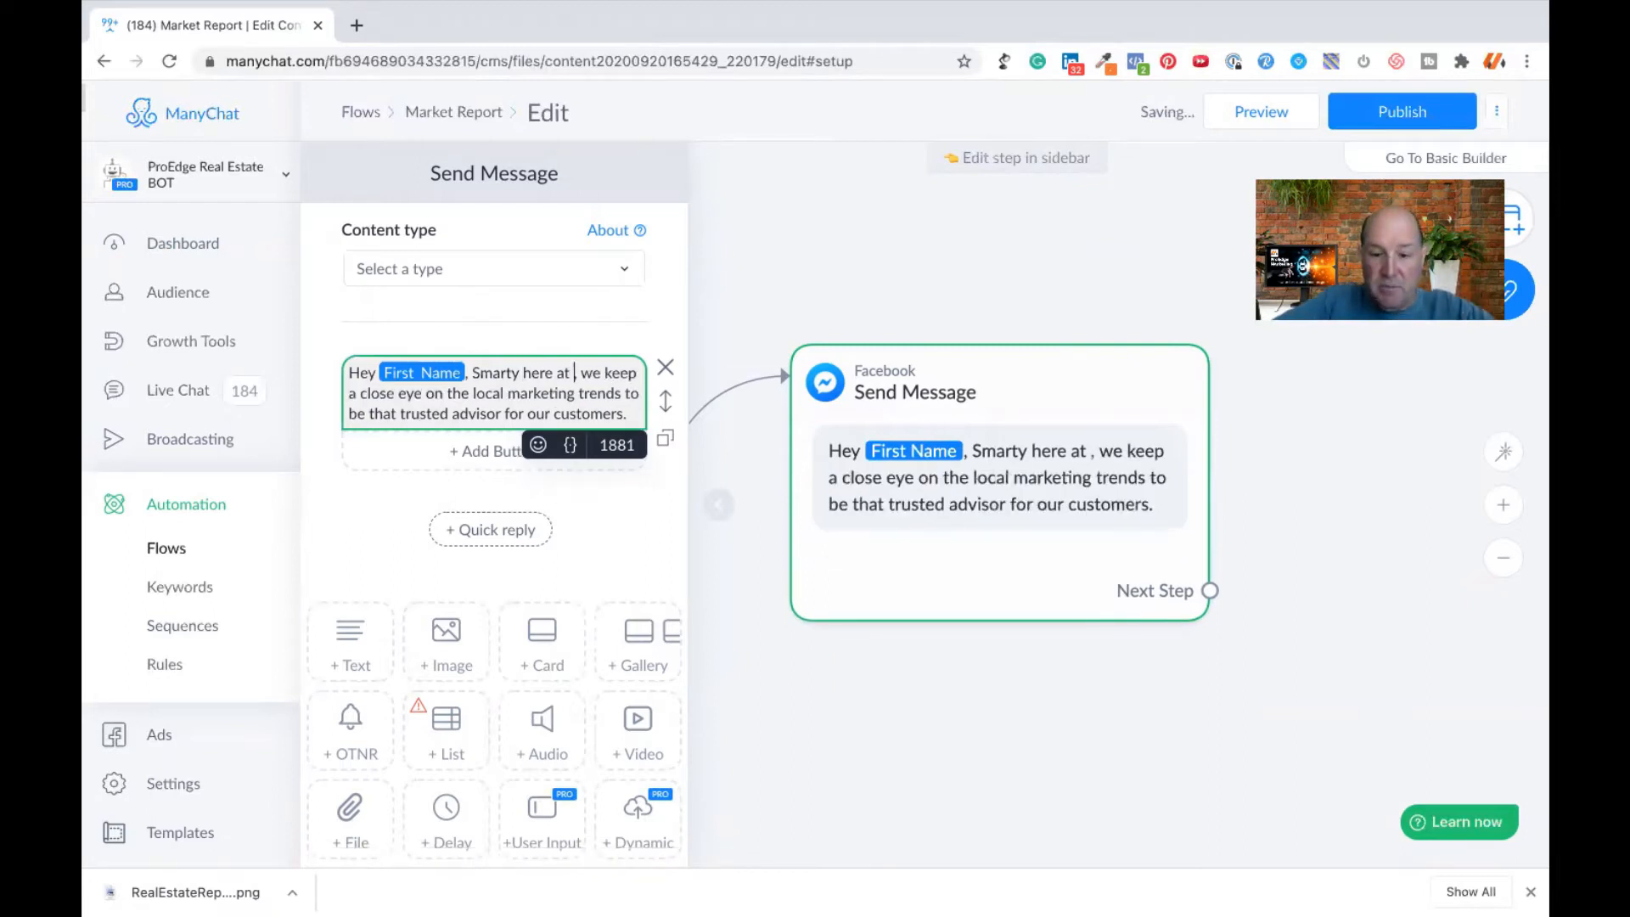
text(ProEdge Re)
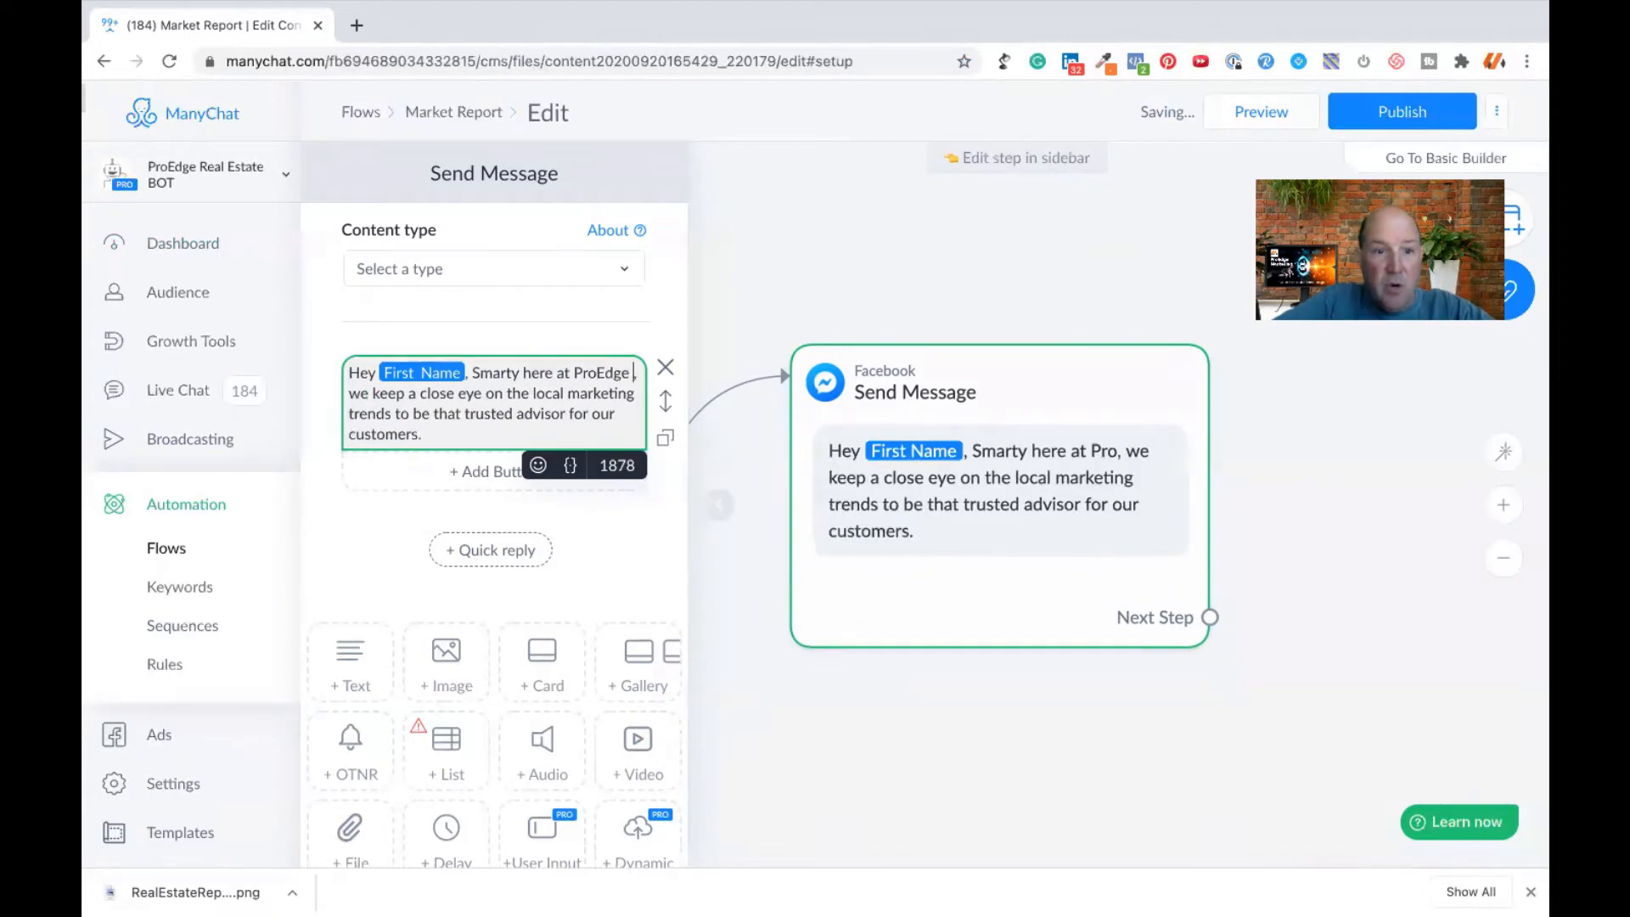
text(alty)
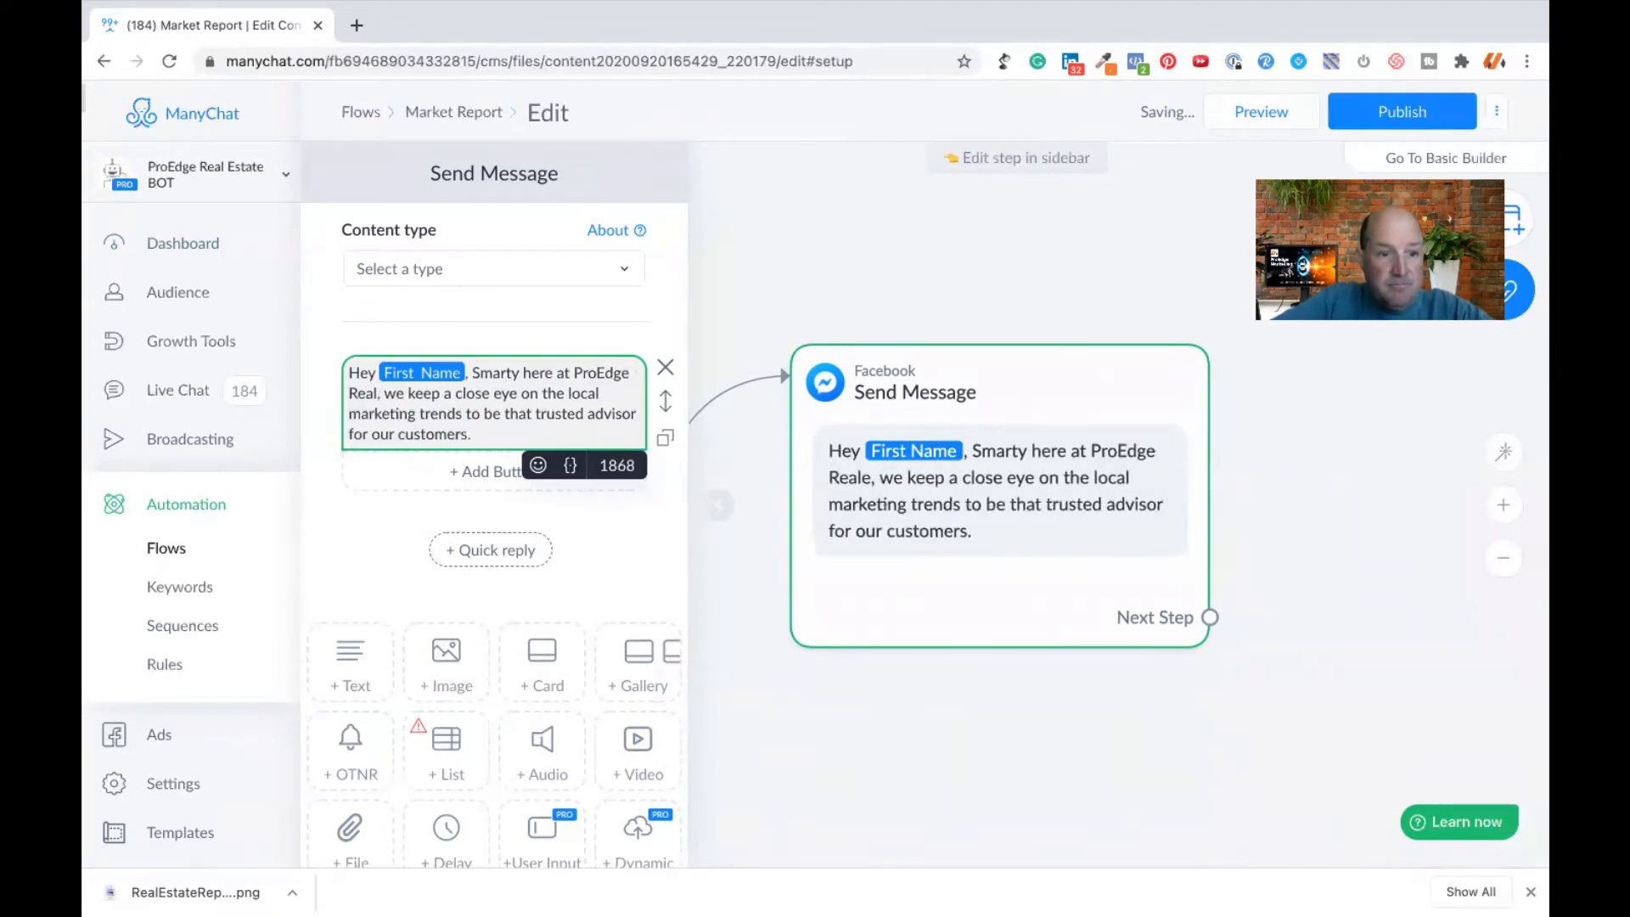
key(BackSpace)
text(ty)
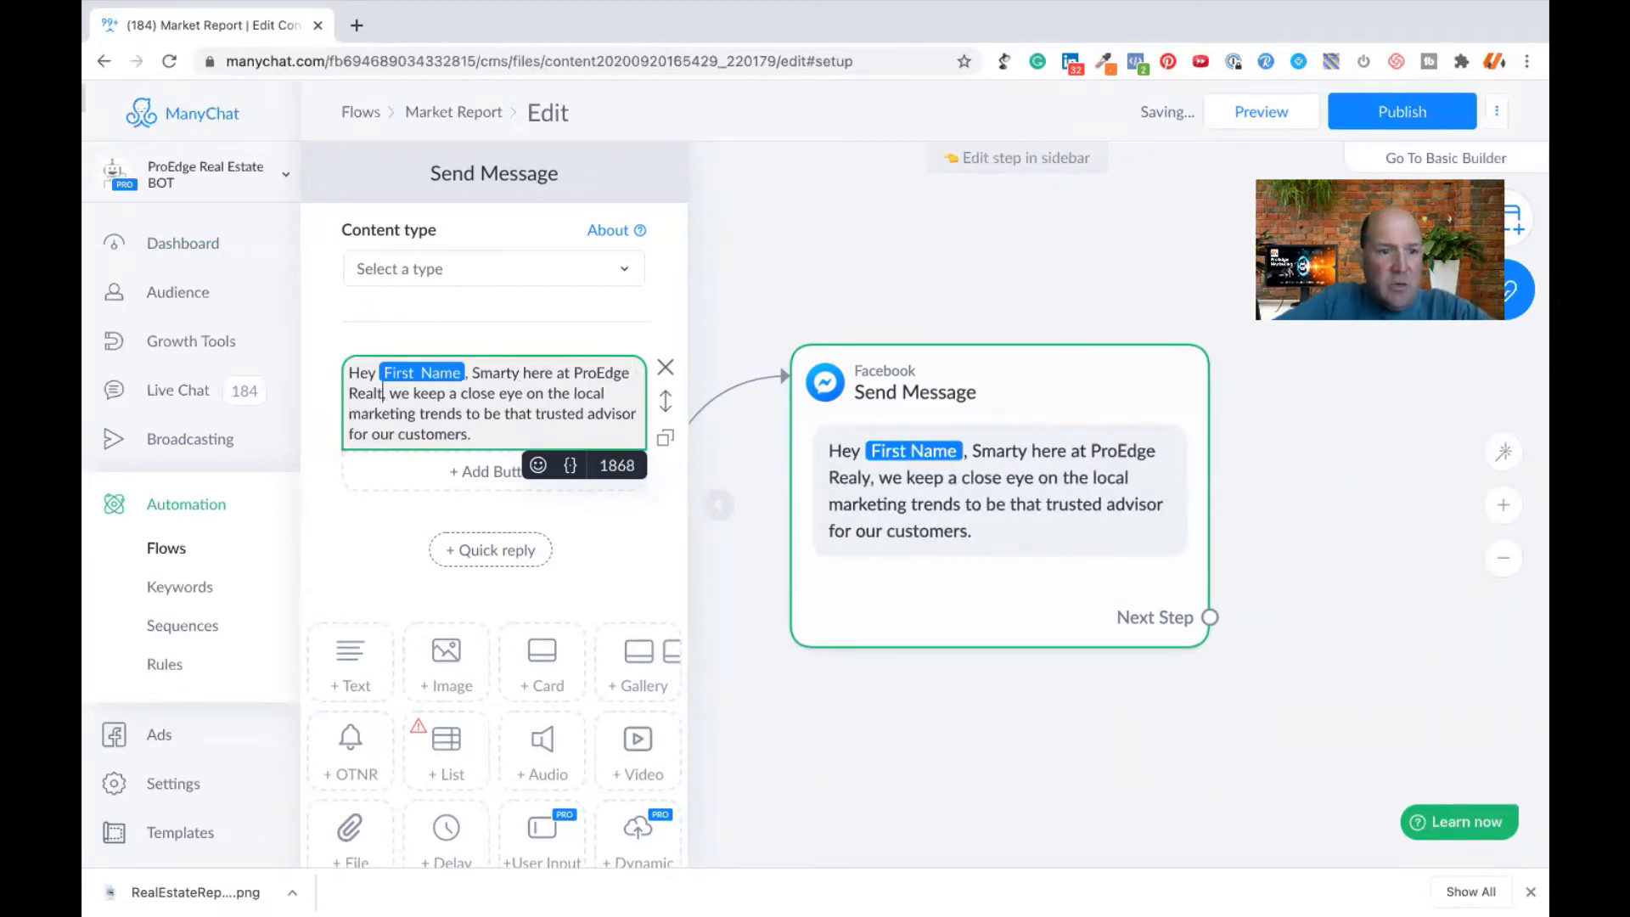
text(GRo)
key(BackSpace)
key(BackSpace)
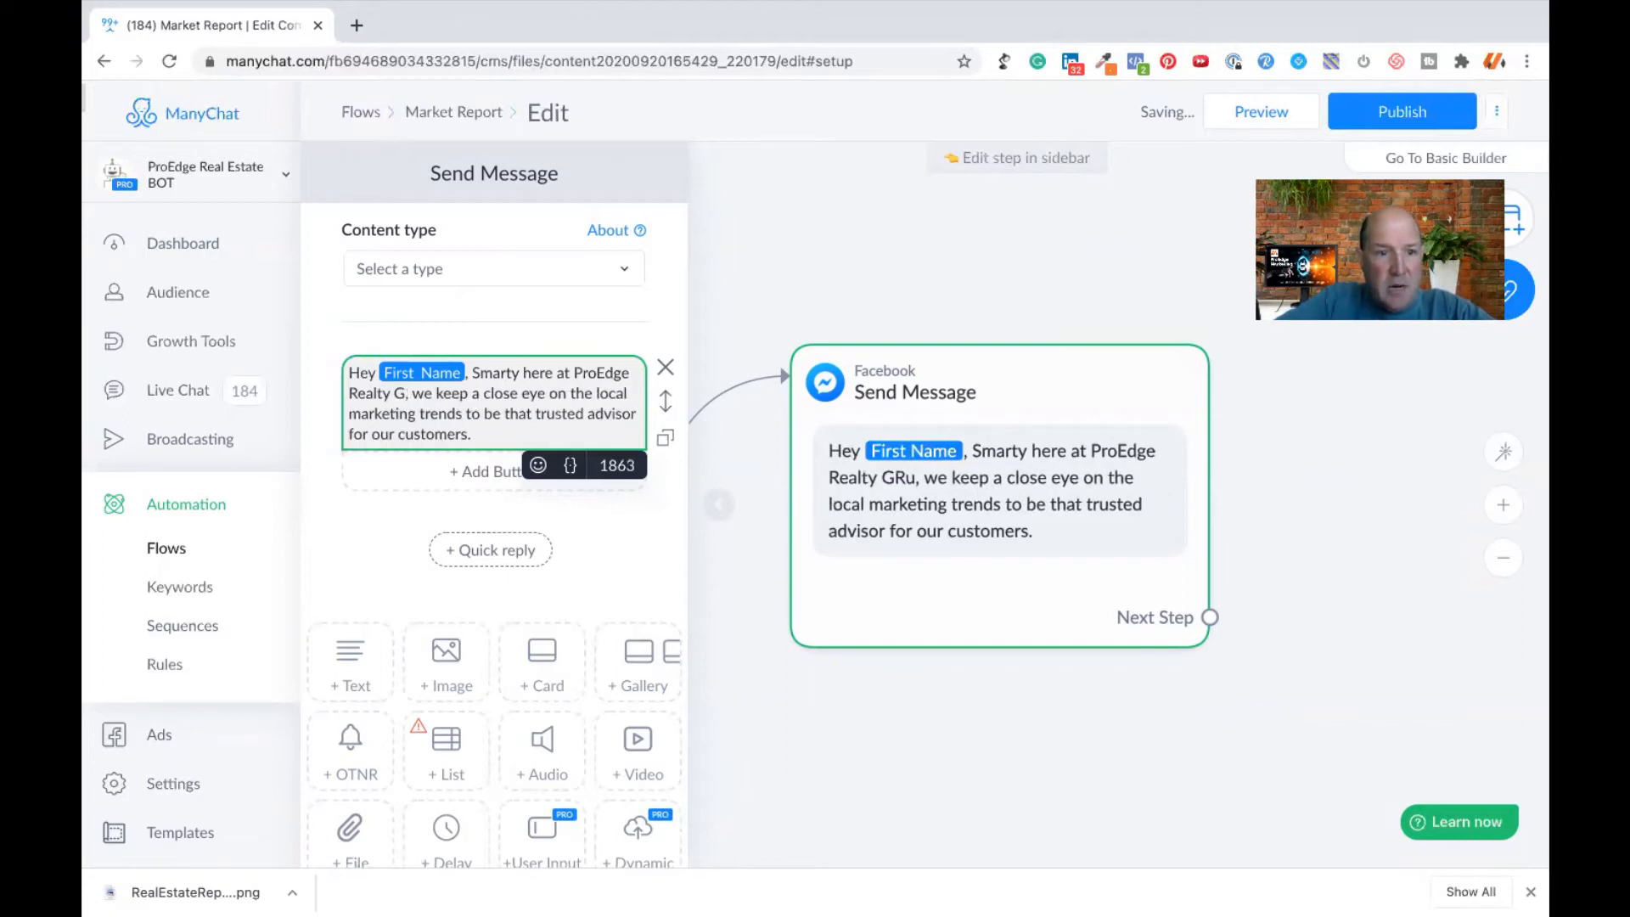
text(roup)
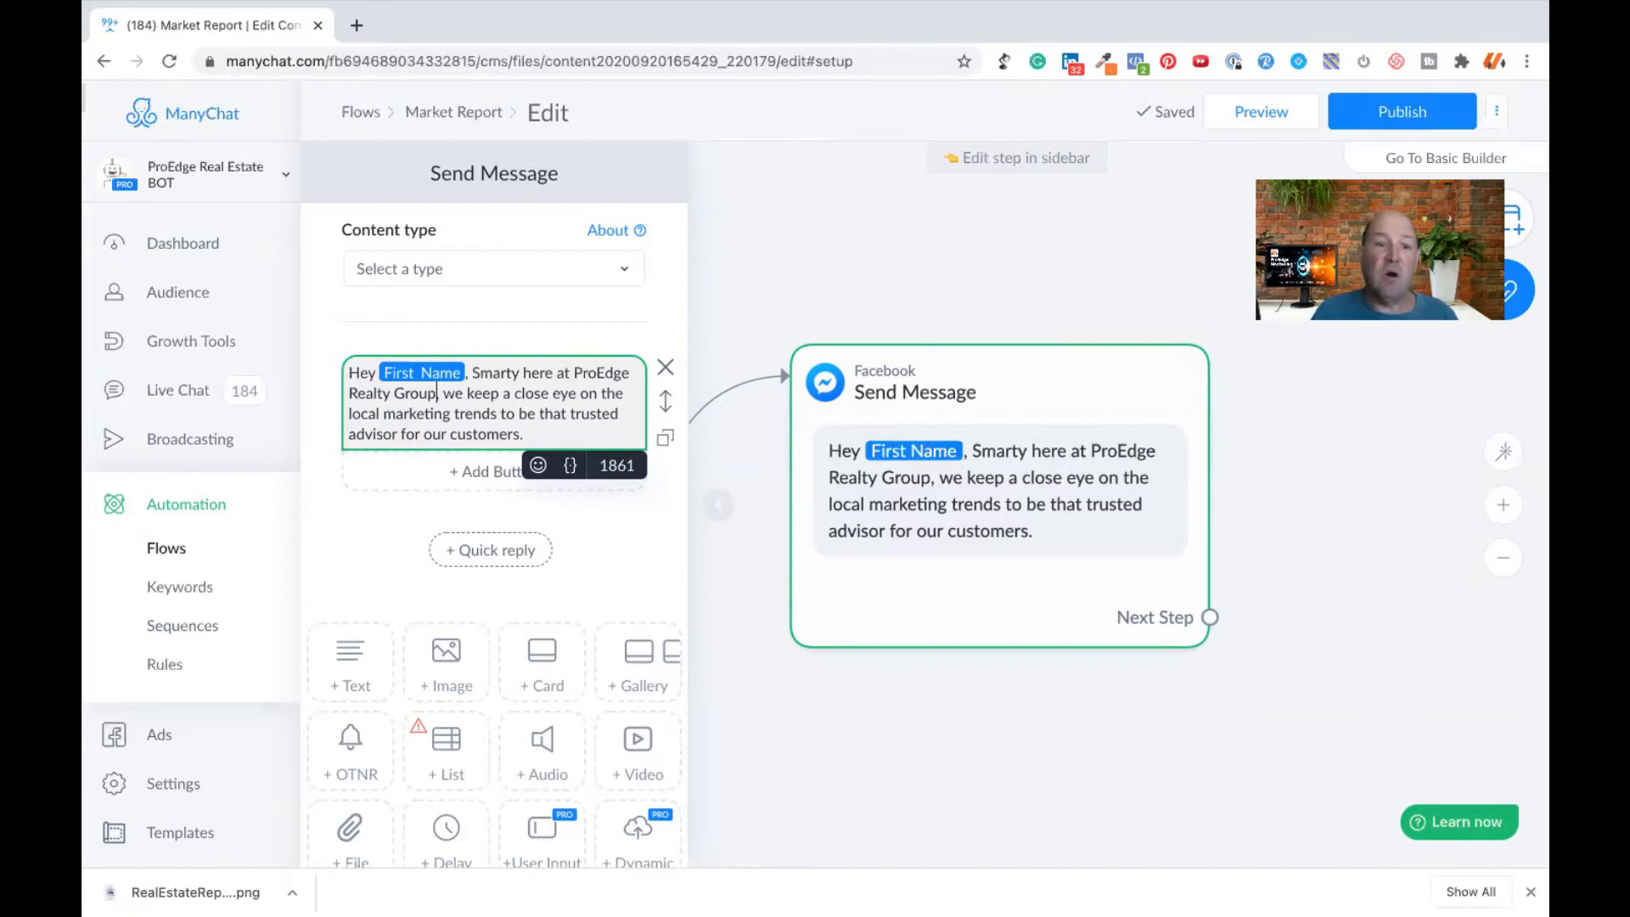
click(368, 553)
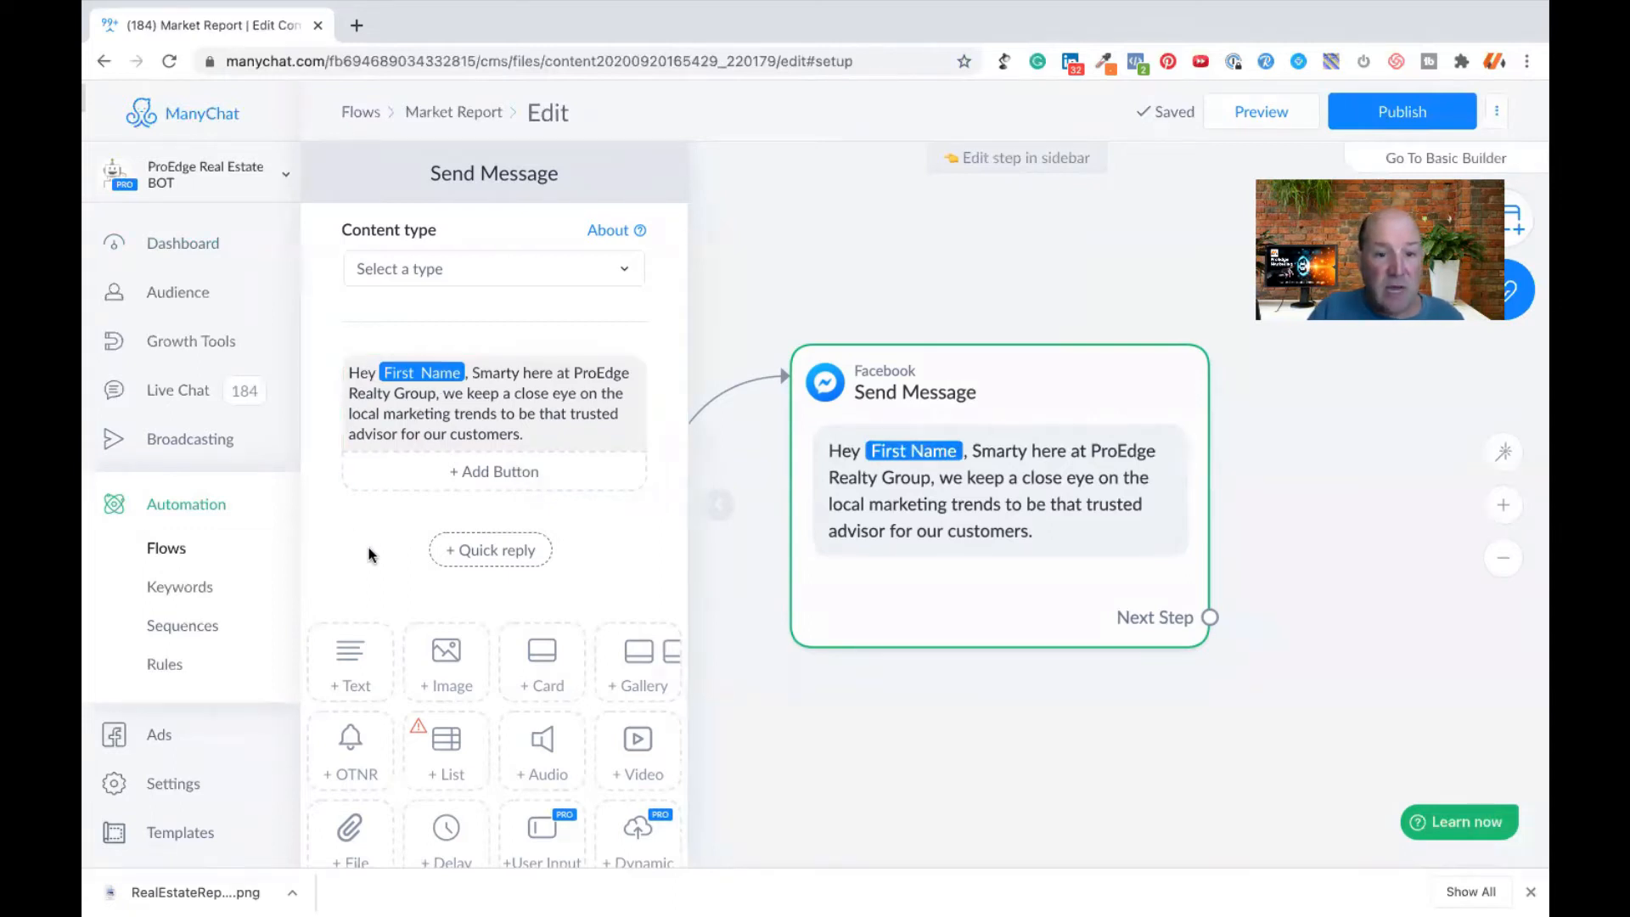
- Add an empty text block below the greeting and place a typing delay of 4 seconds between the two text blocks
scroll(369, 552, down, 3)
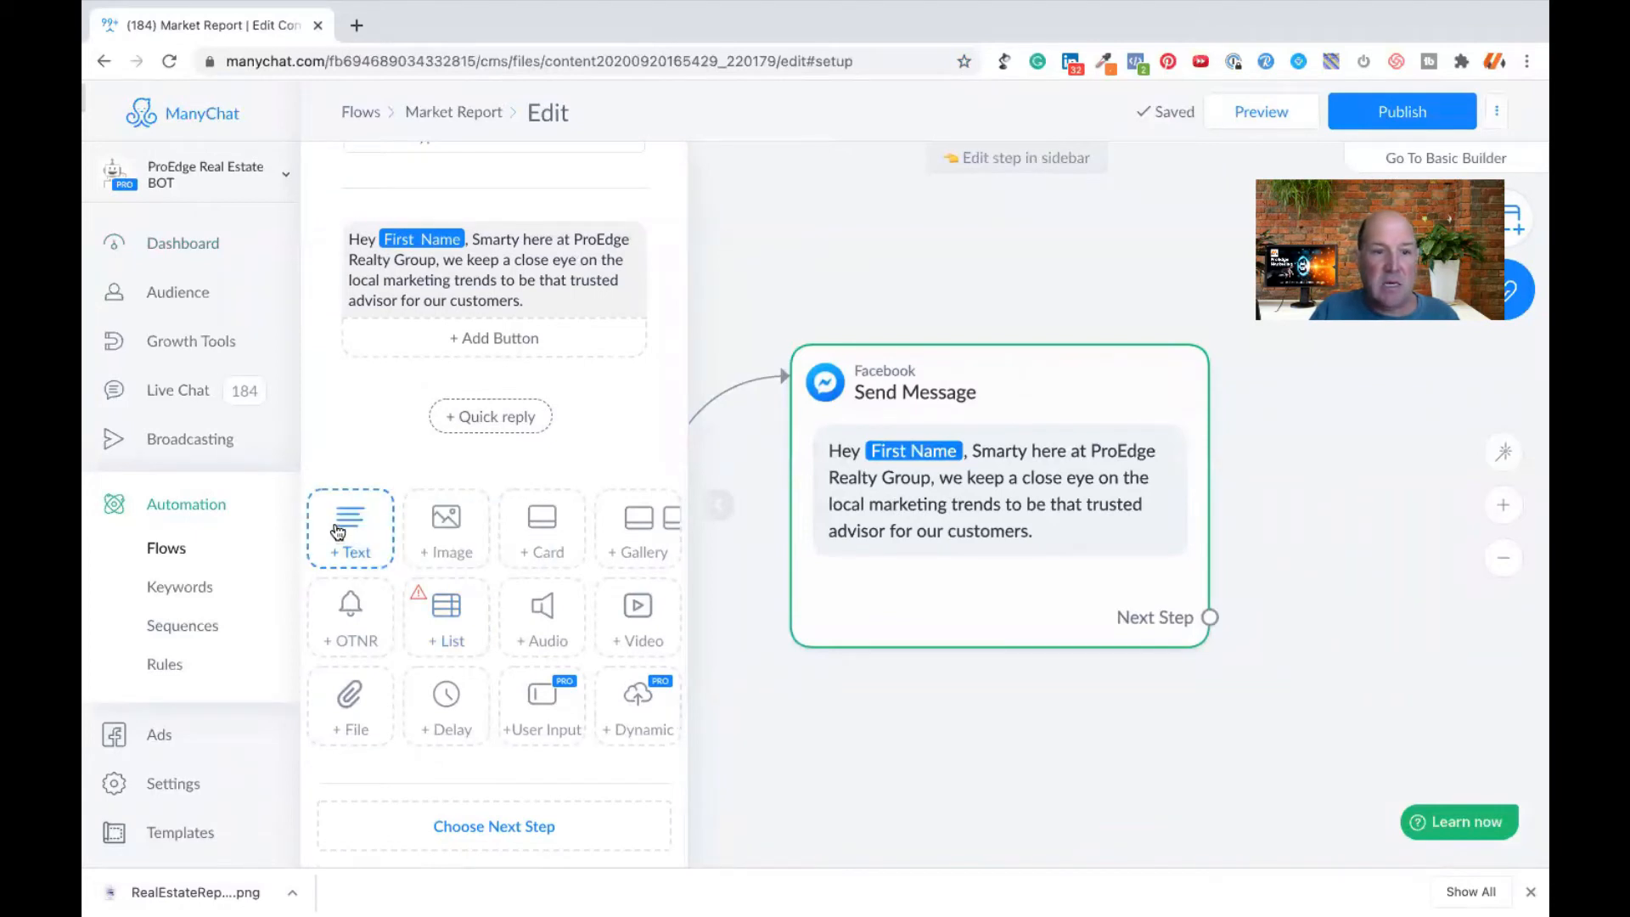
click(338, 531)
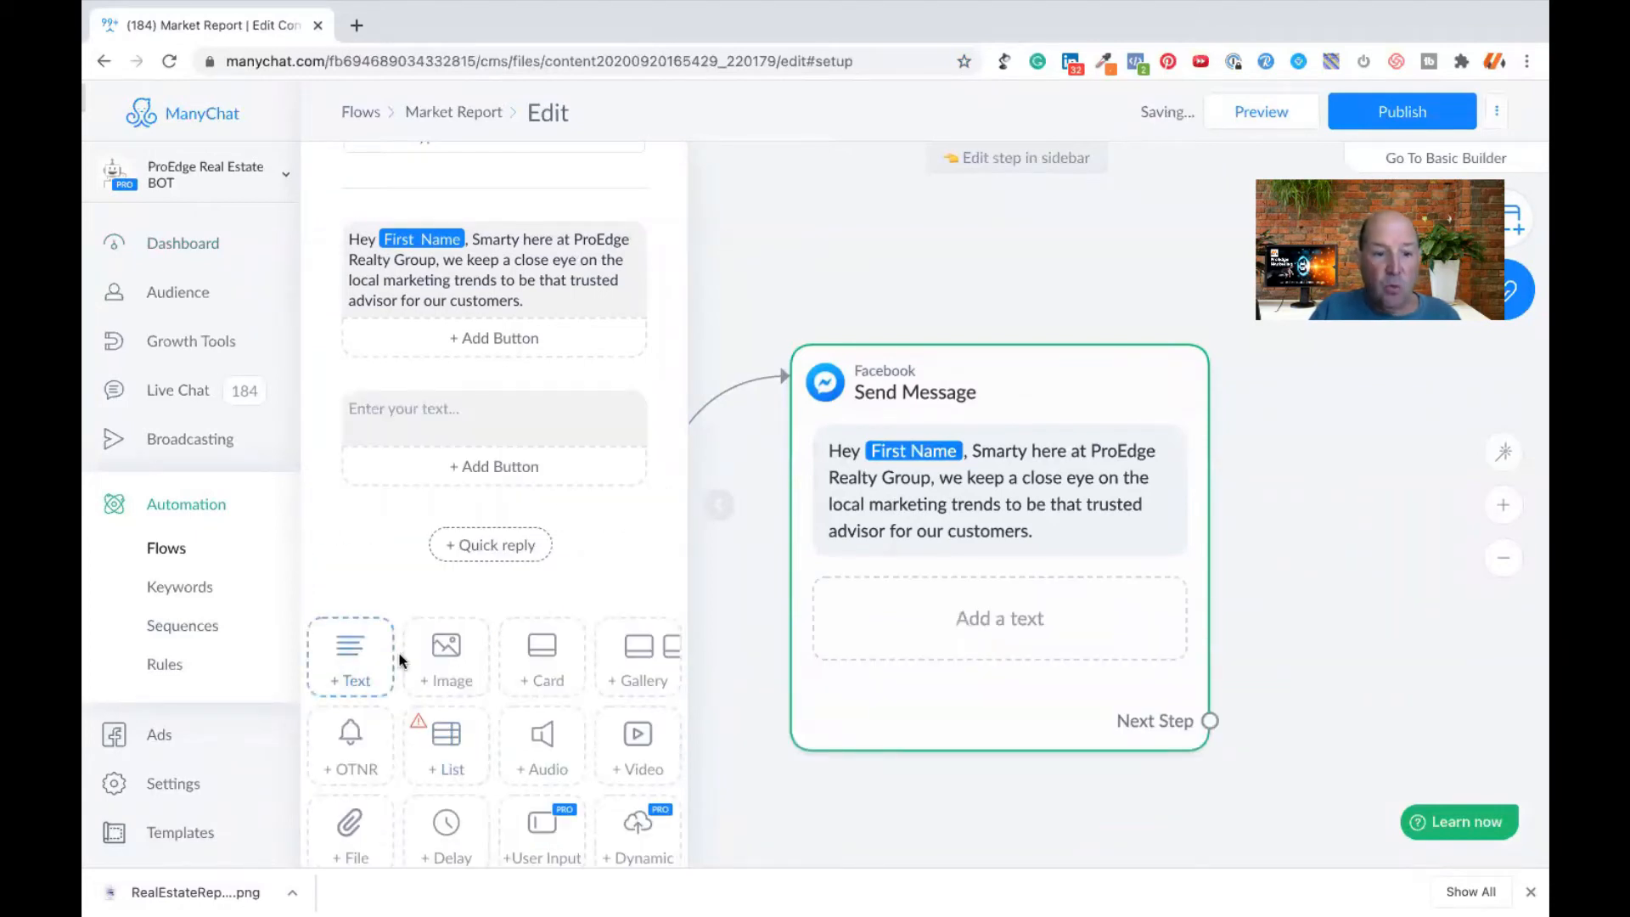
click(447, 820)
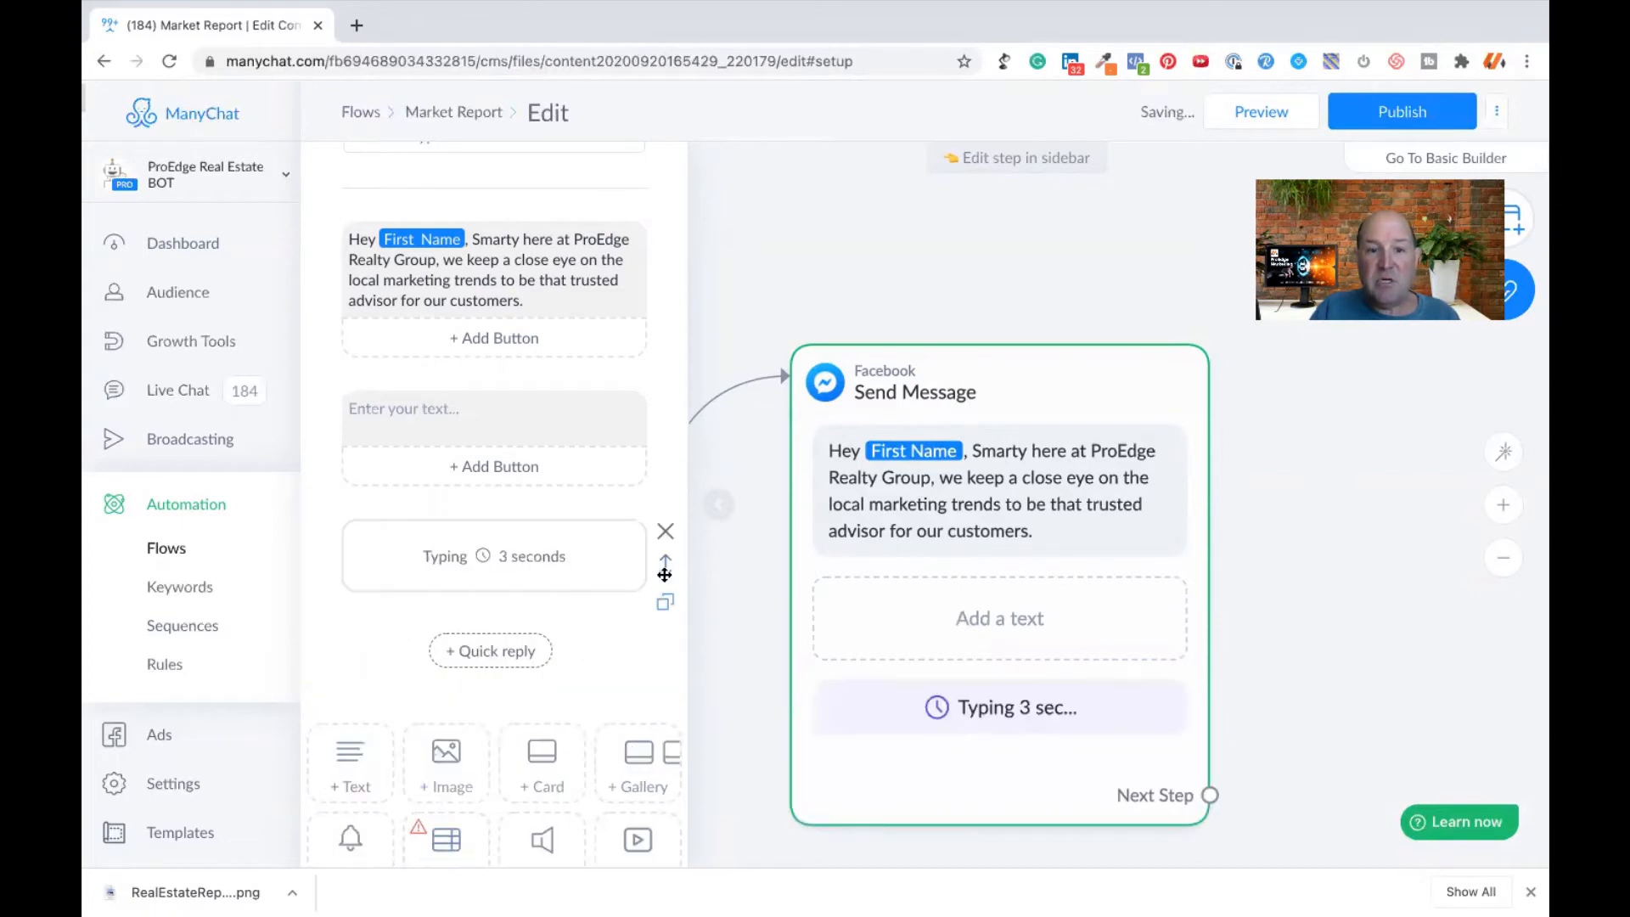
drag(664, 565, 659, 422)
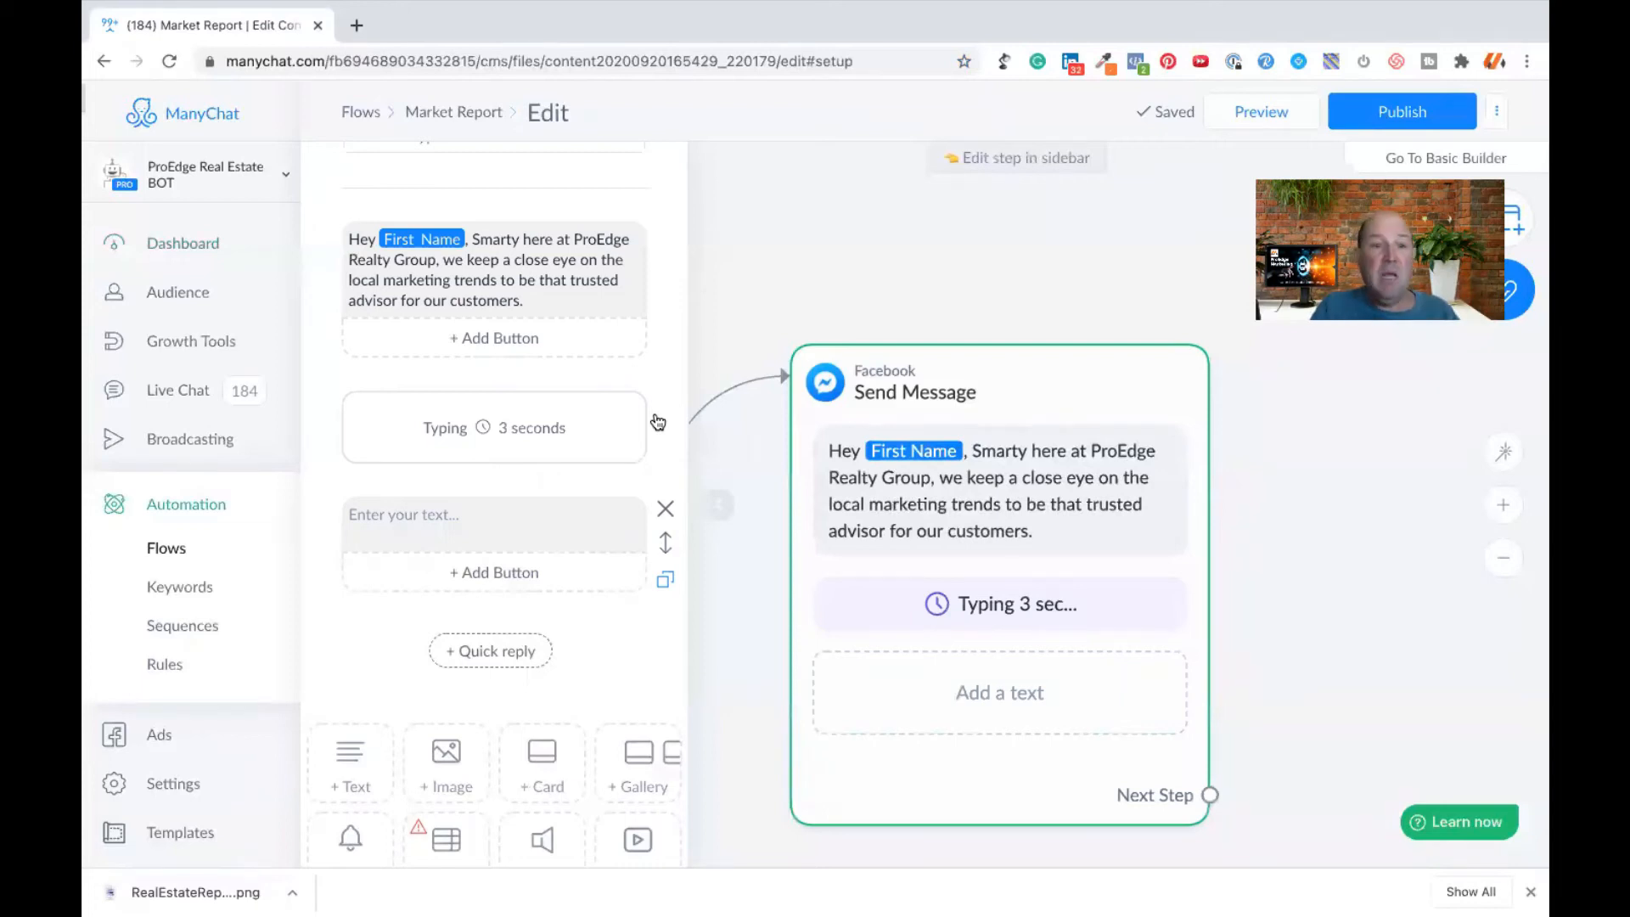
click(507, 423)
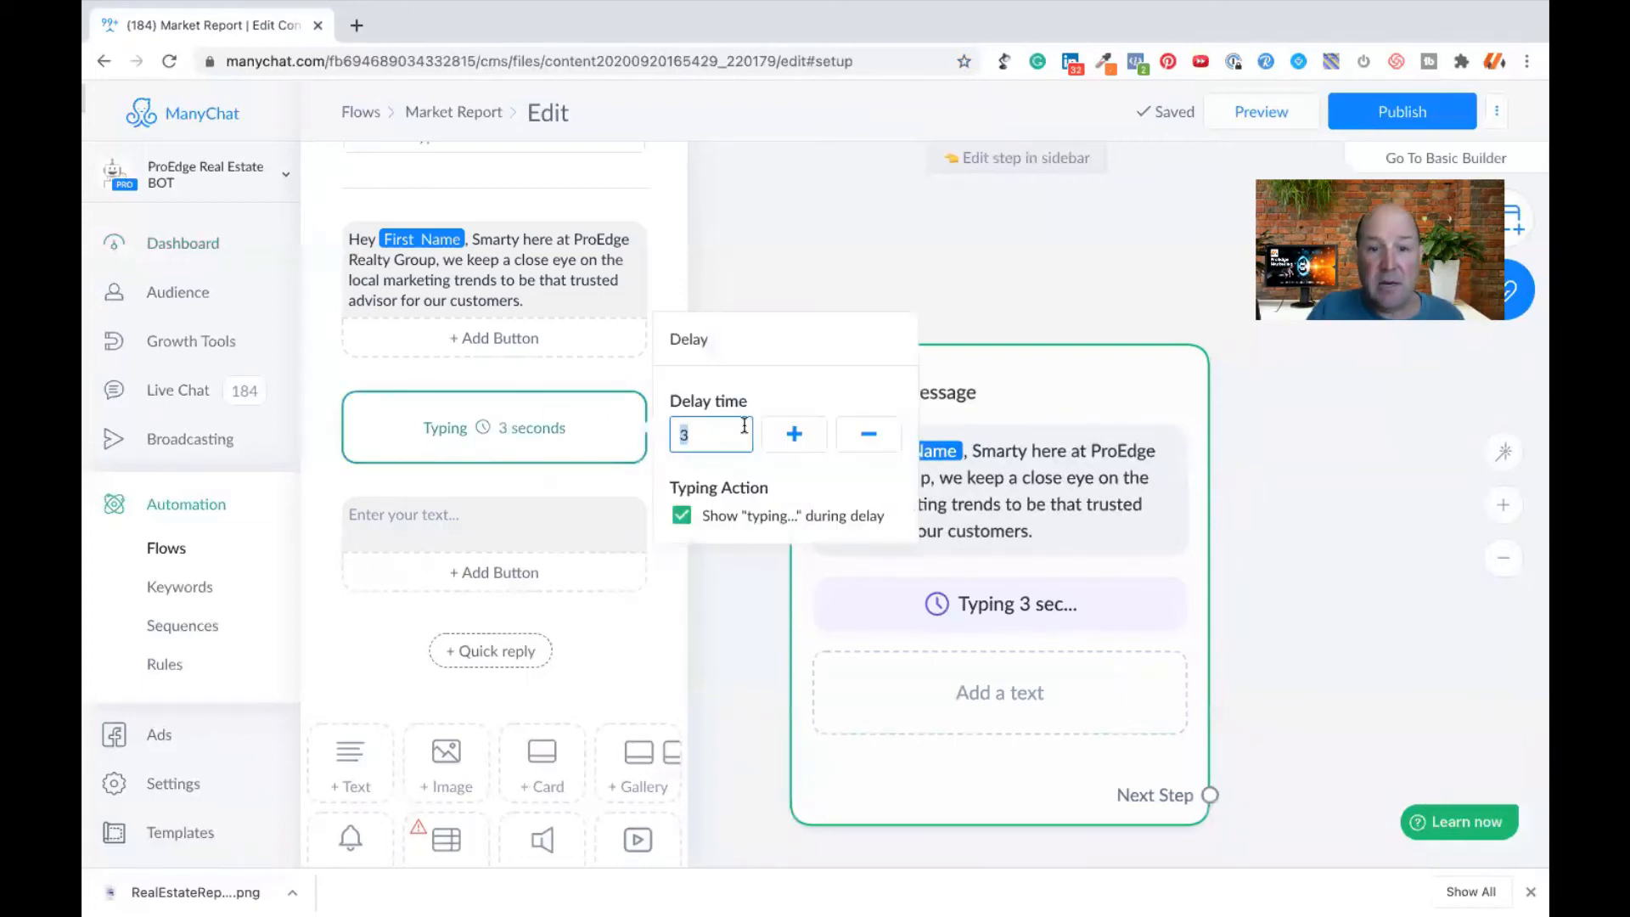
click(795, 435)
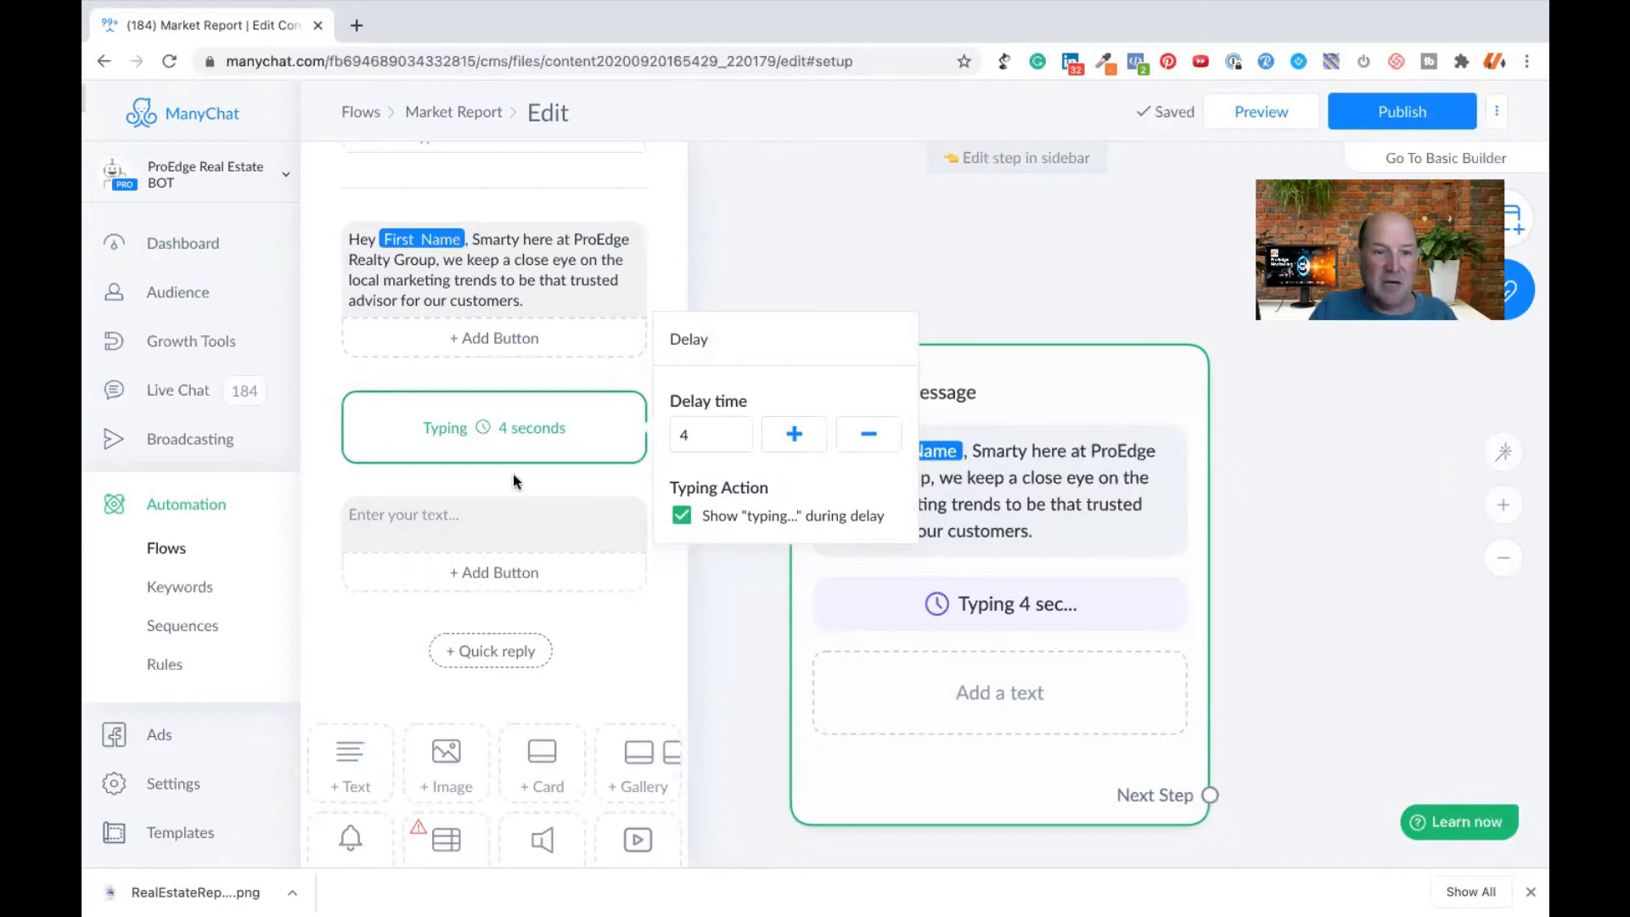
- Enter "Here is you report below 👇" in the text block after the typing delay
click(439, 514)
text(Here is uoit)
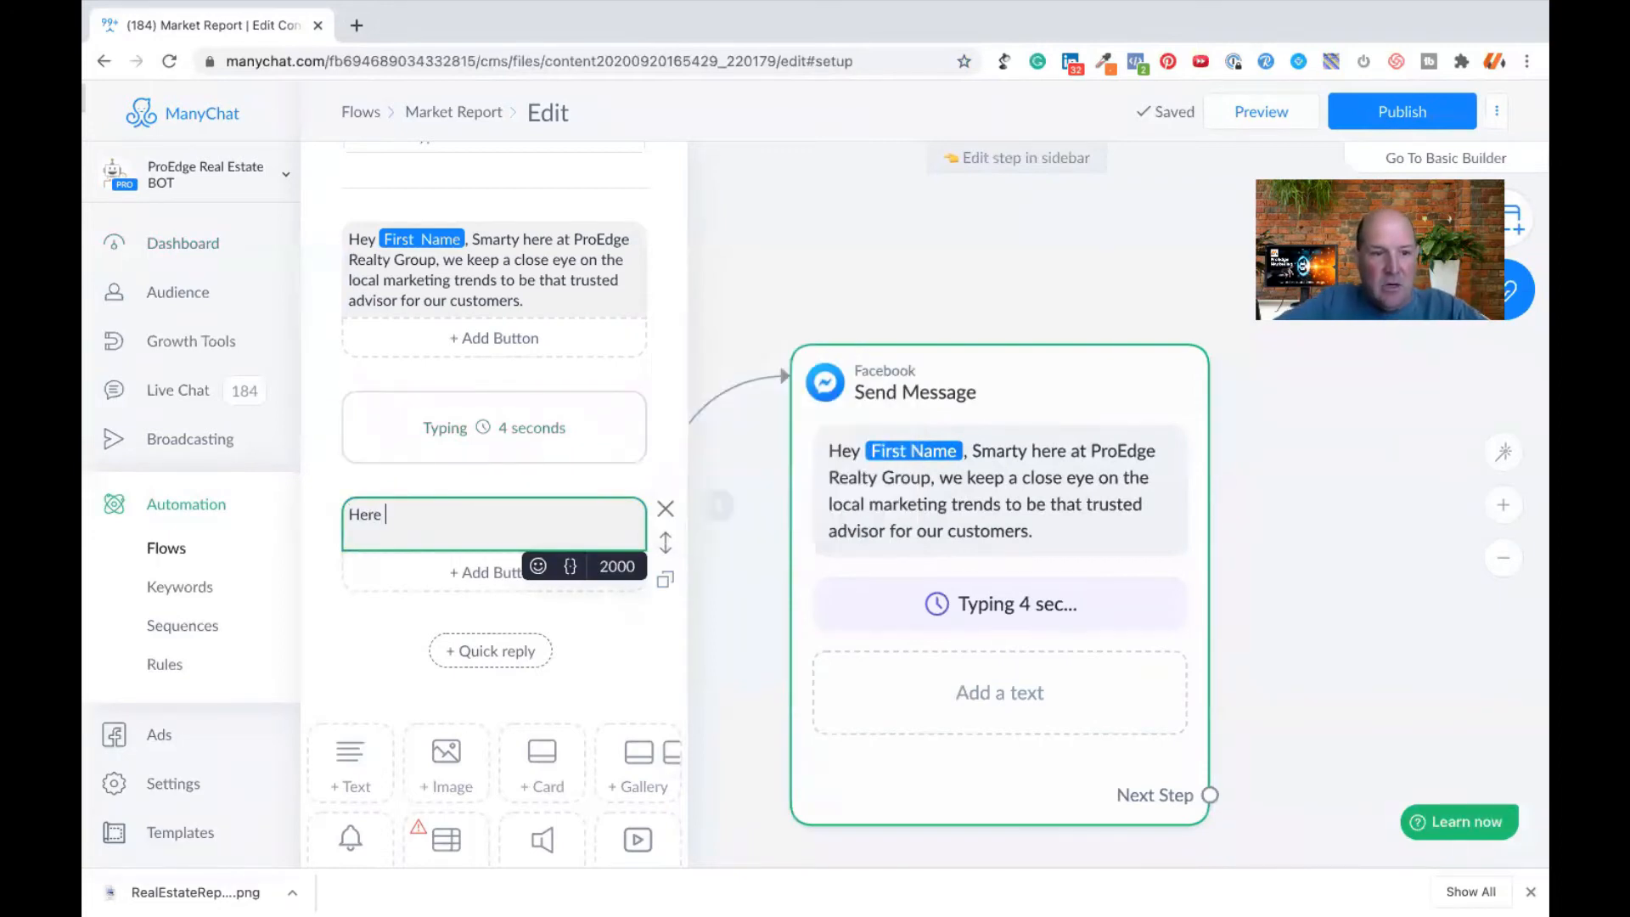
key(BackSpace)
key(BackSpace)
key(BackSpace)
key(BackSpace)
text(you report below 👇)
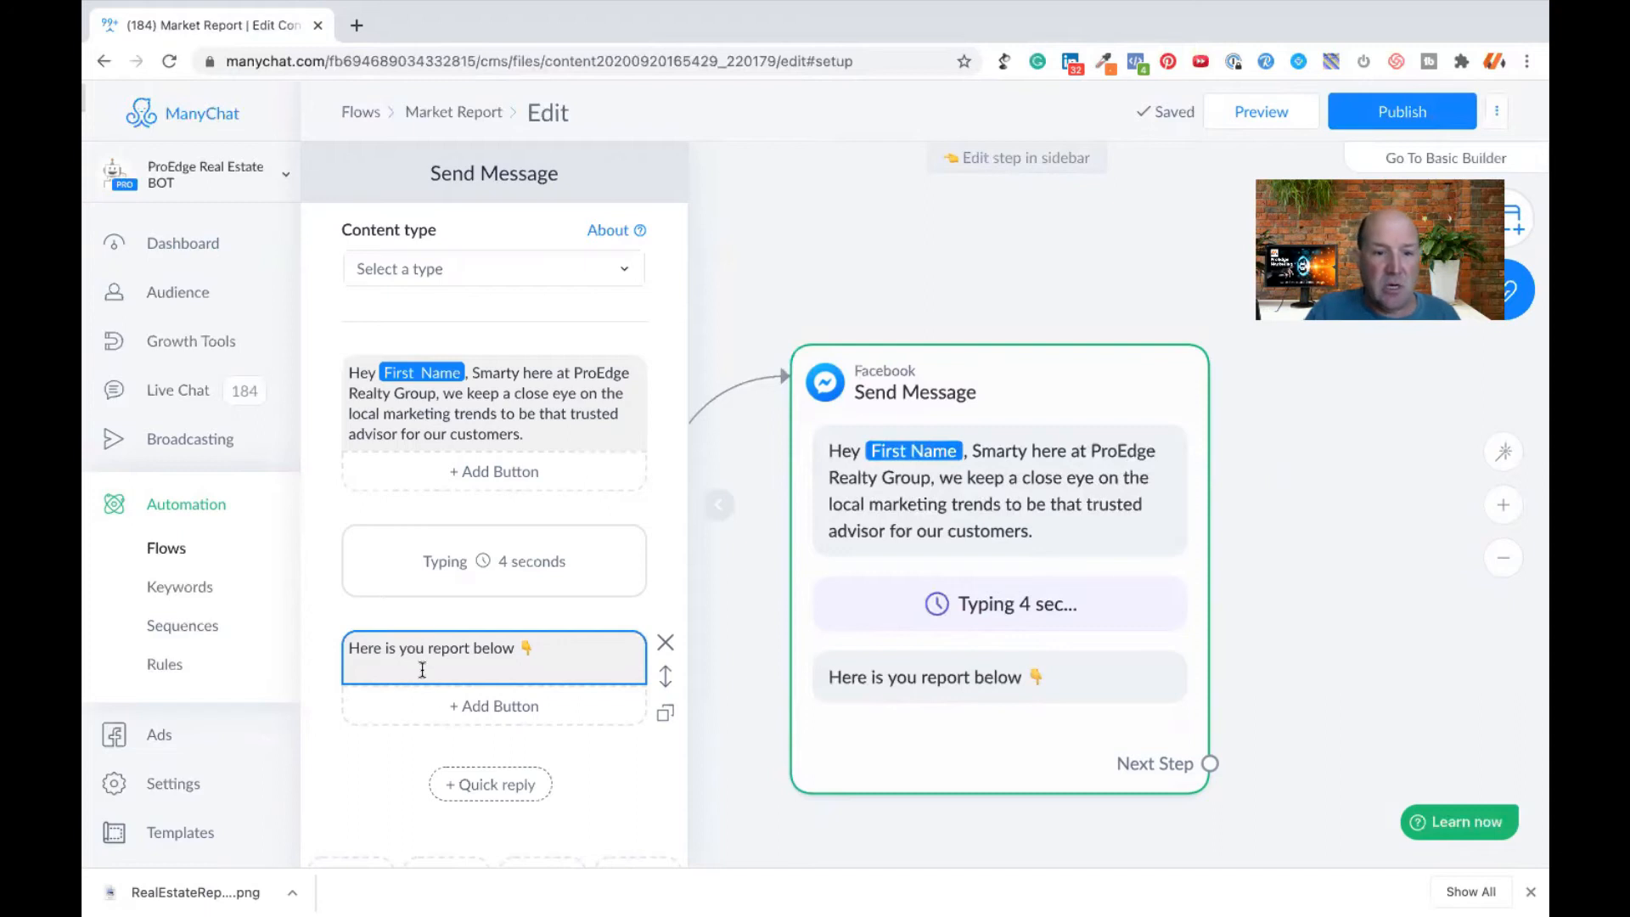
- Add a button titled "🌐 Access Report" to the "Here is you report below" text block
click(486, 696)
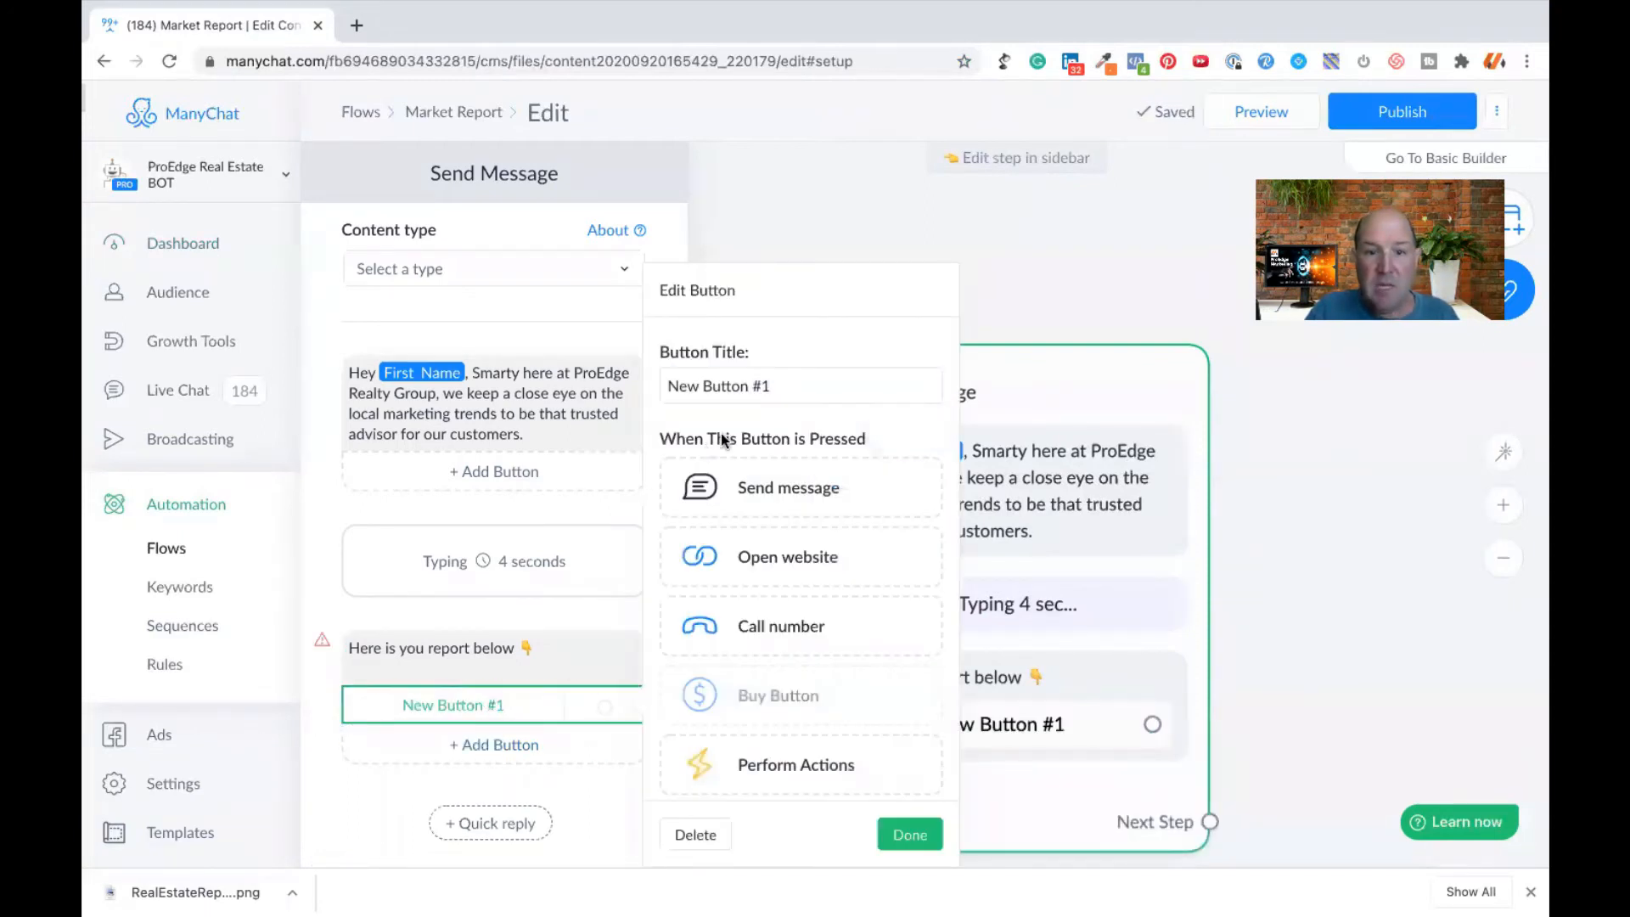
click(740, 387)
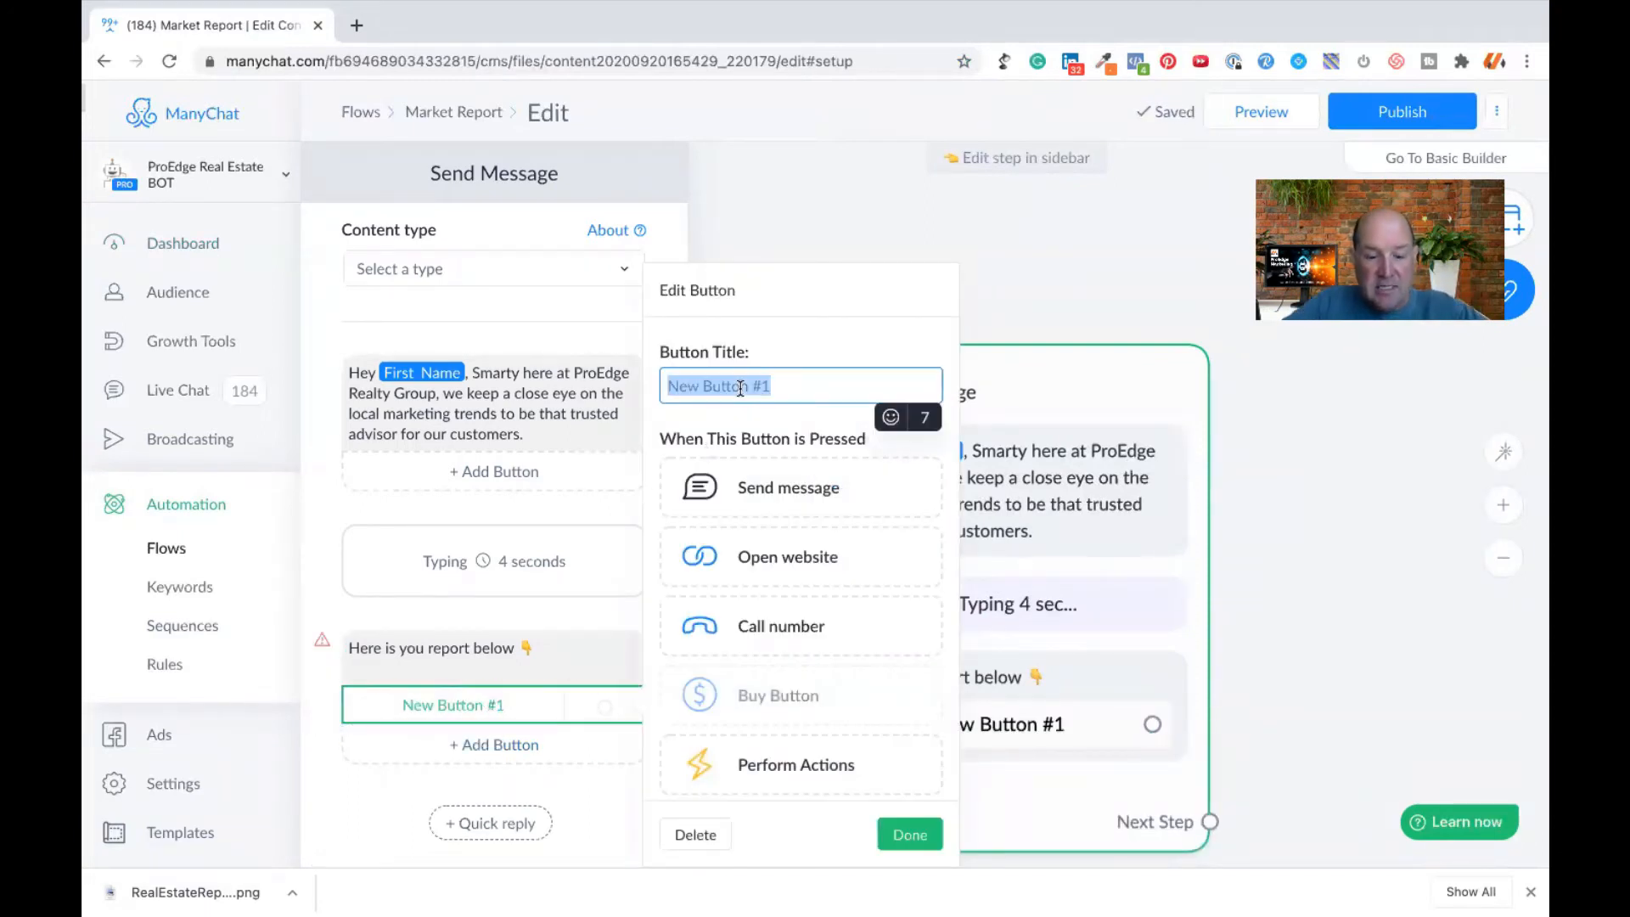
click(892, 418)
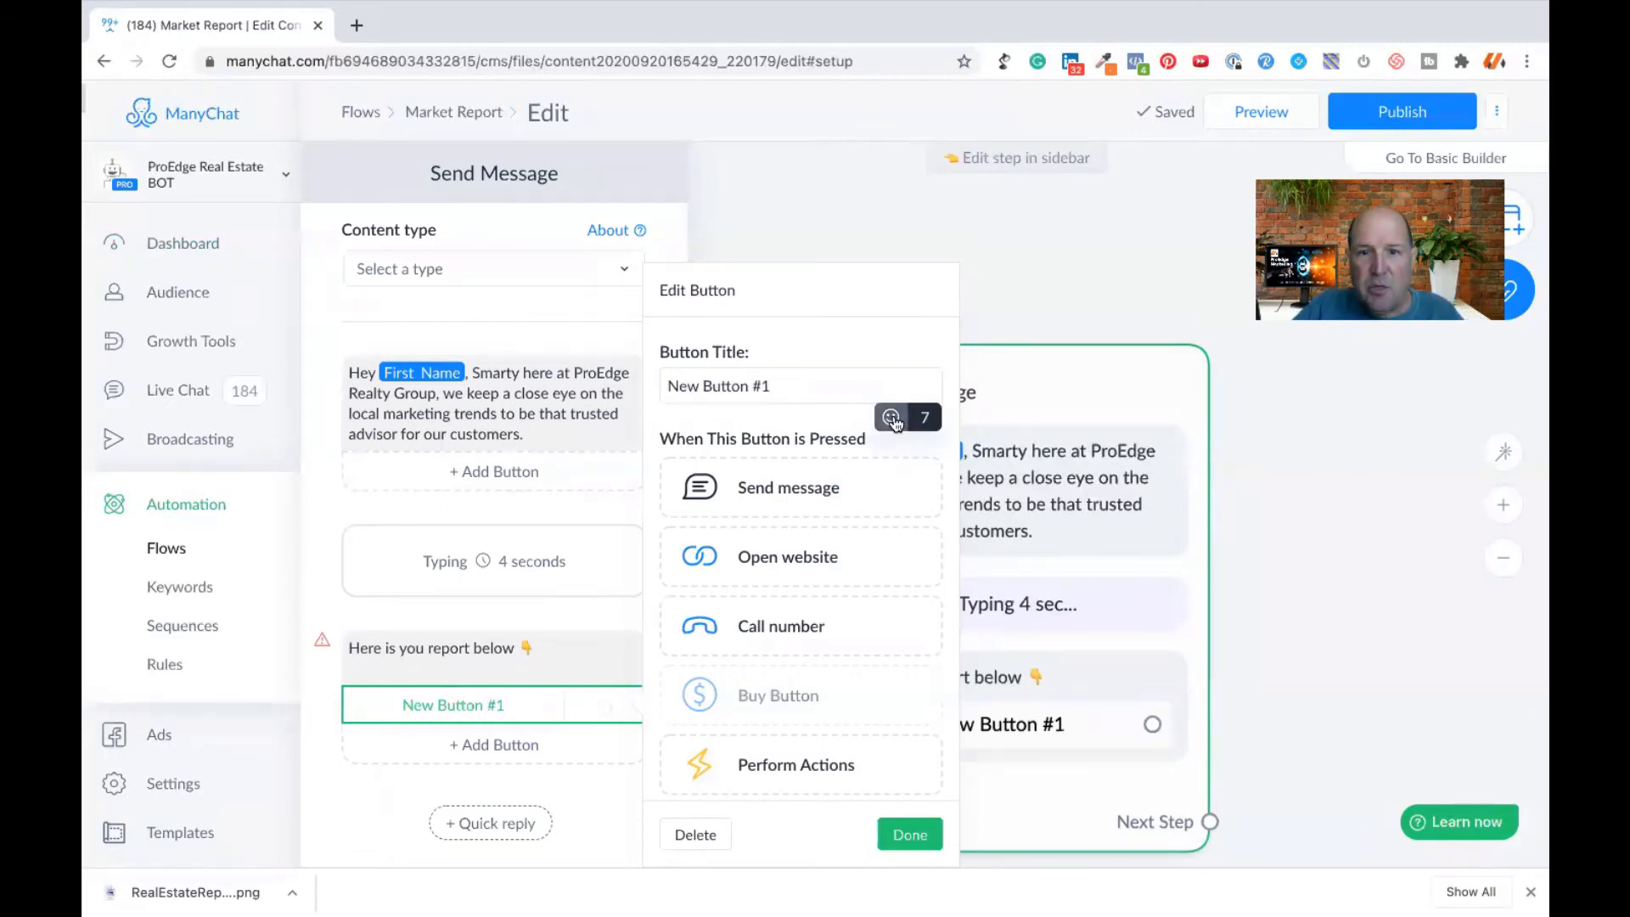
click(743, 573)
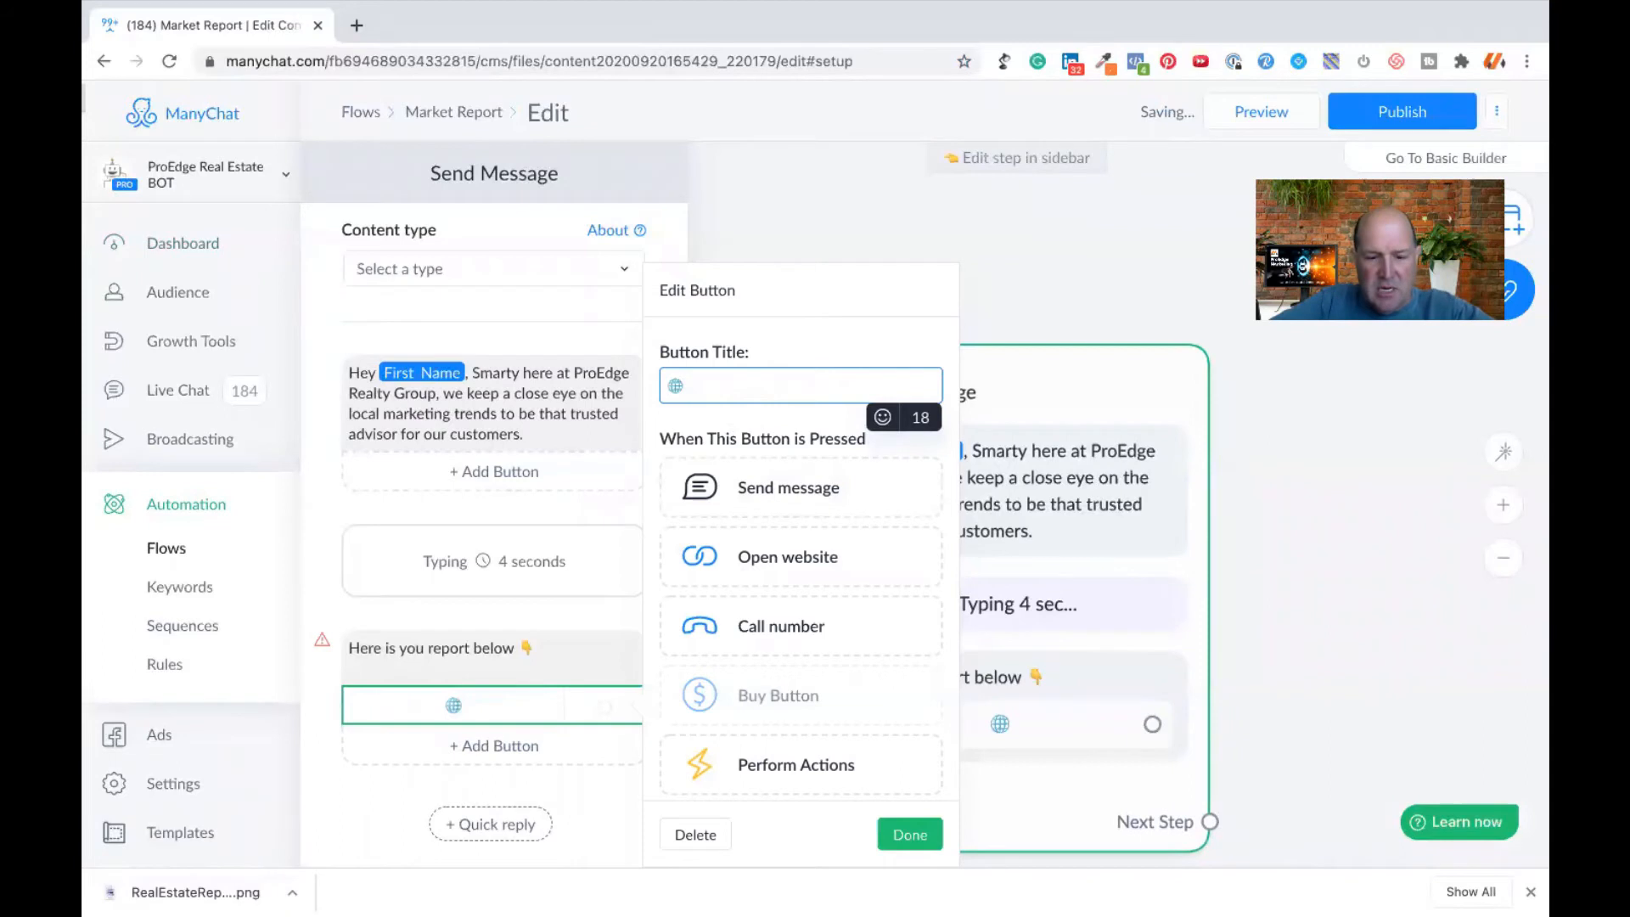
text(ACC)
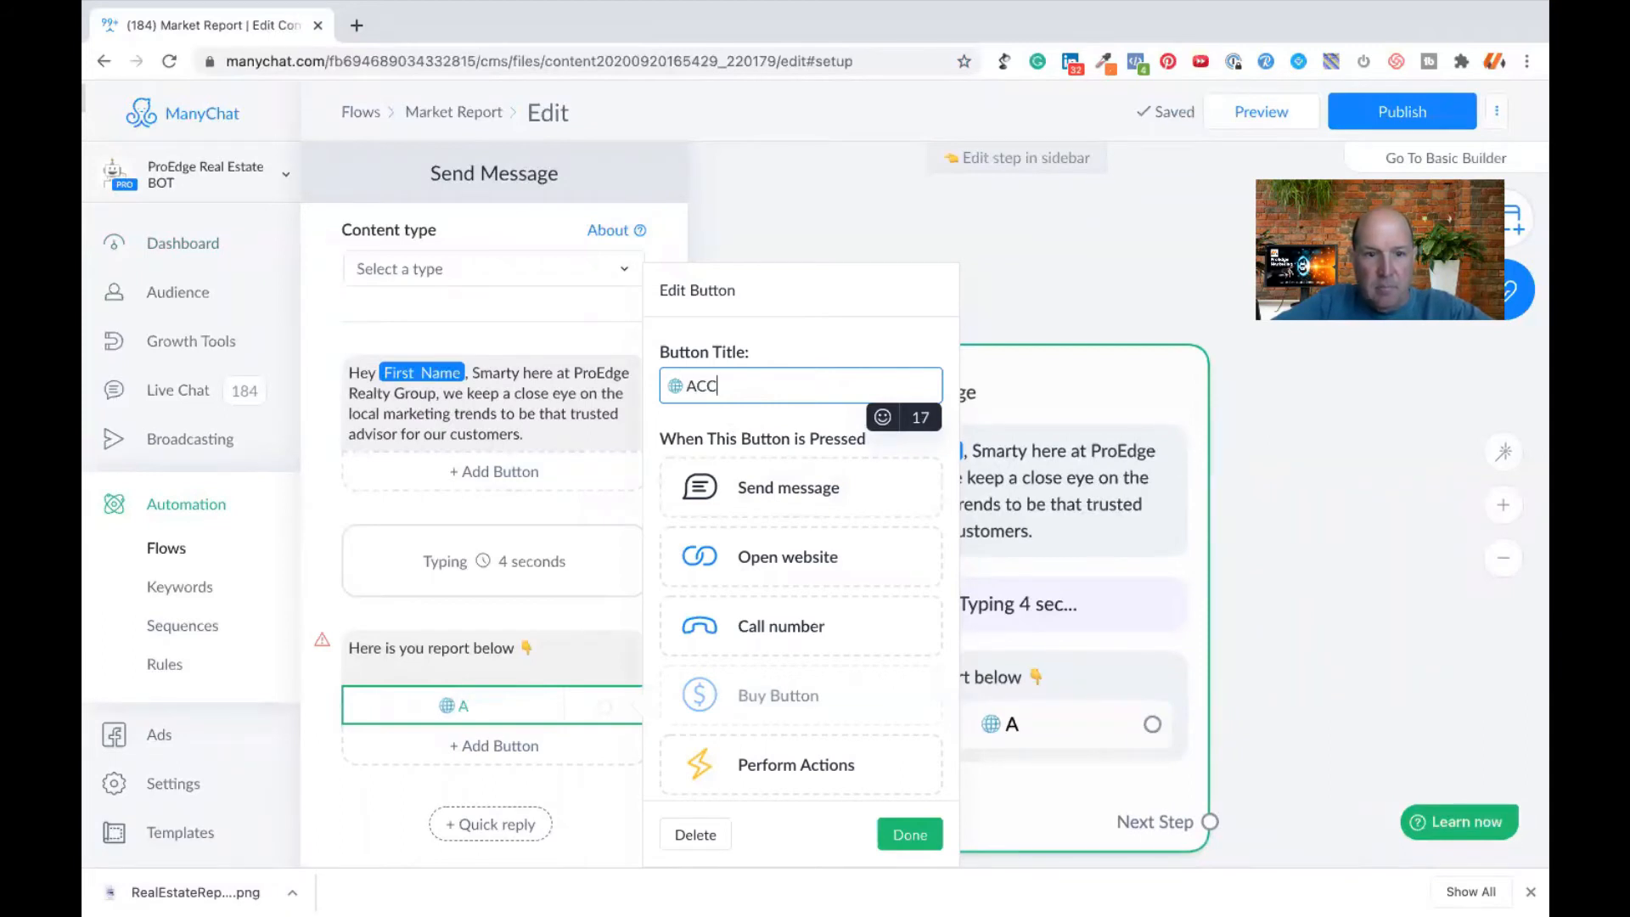
text(Ec)
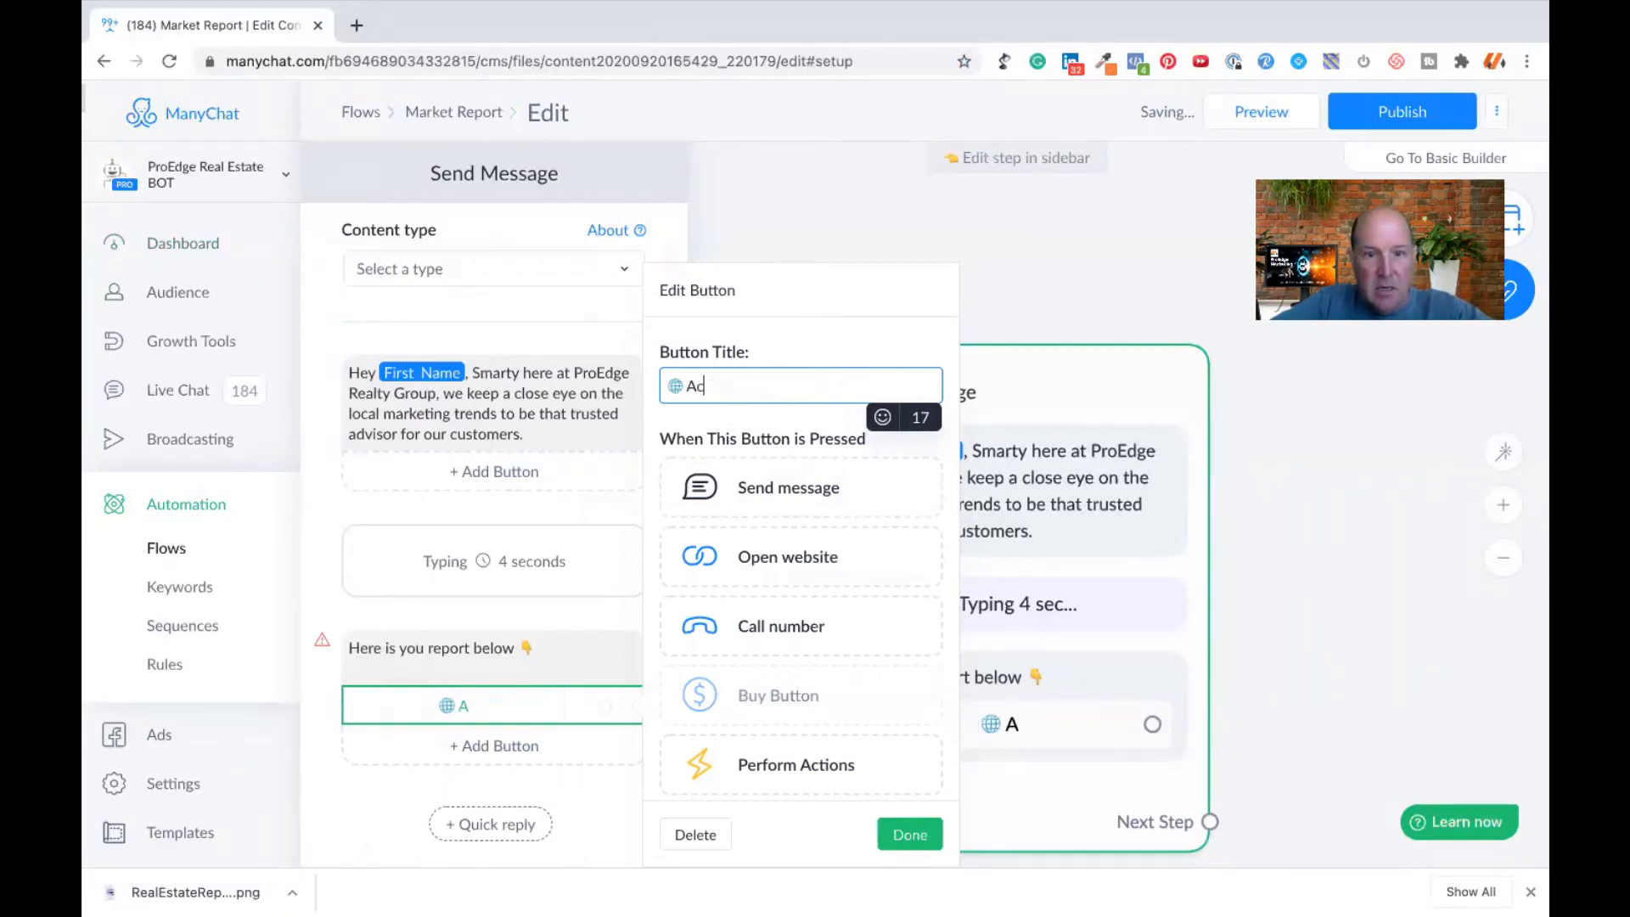
text(cess R)
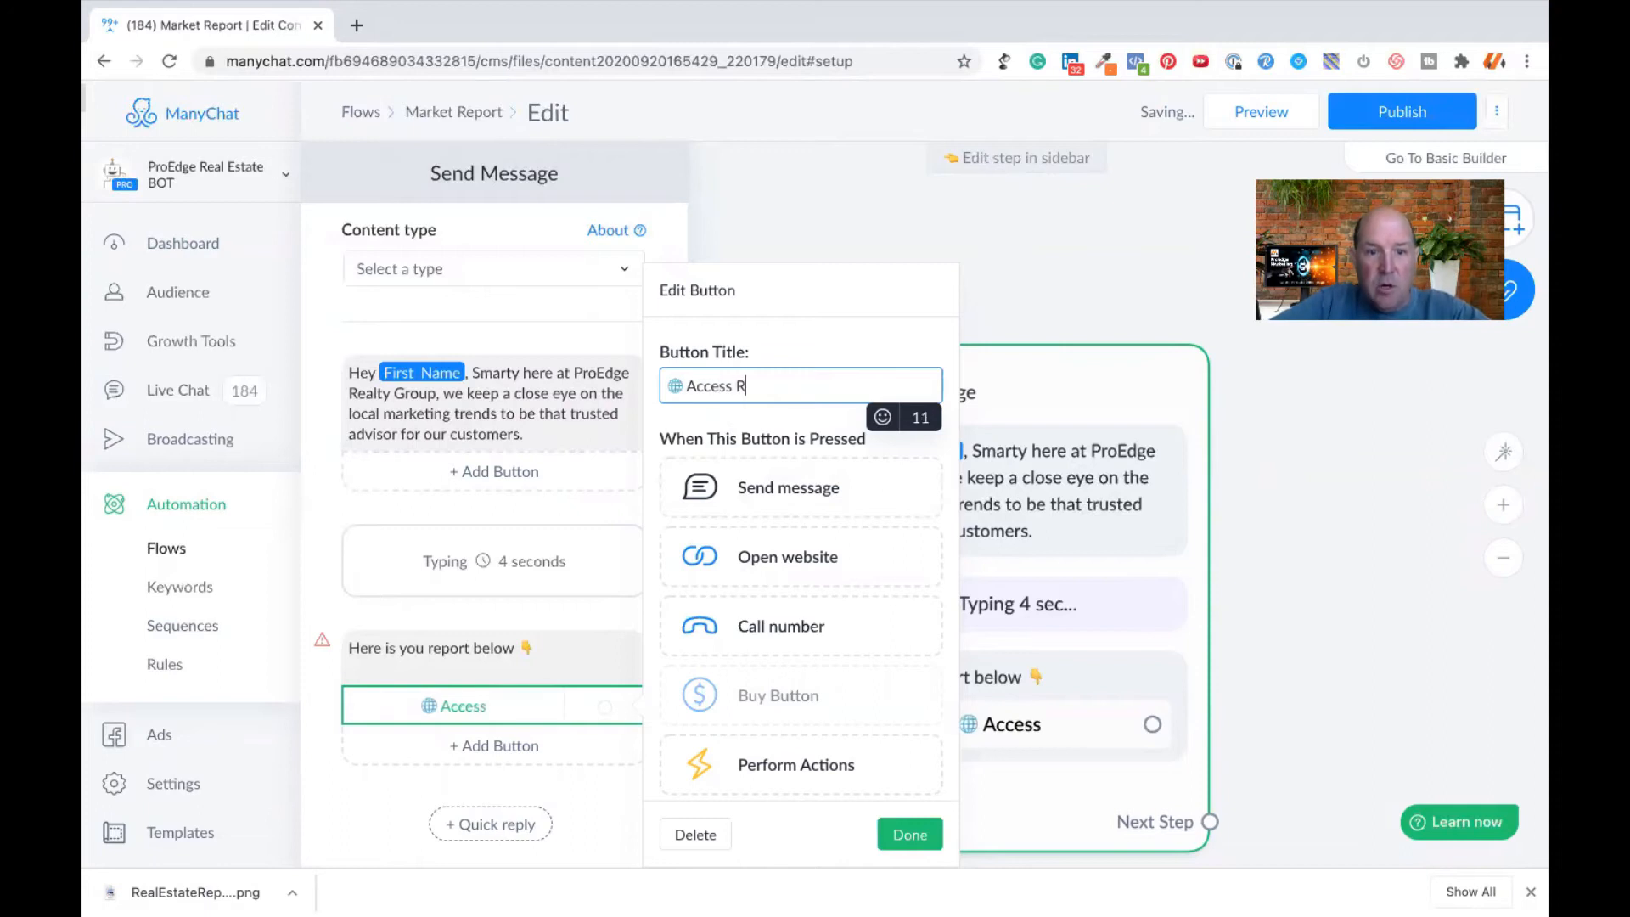
text(eport)
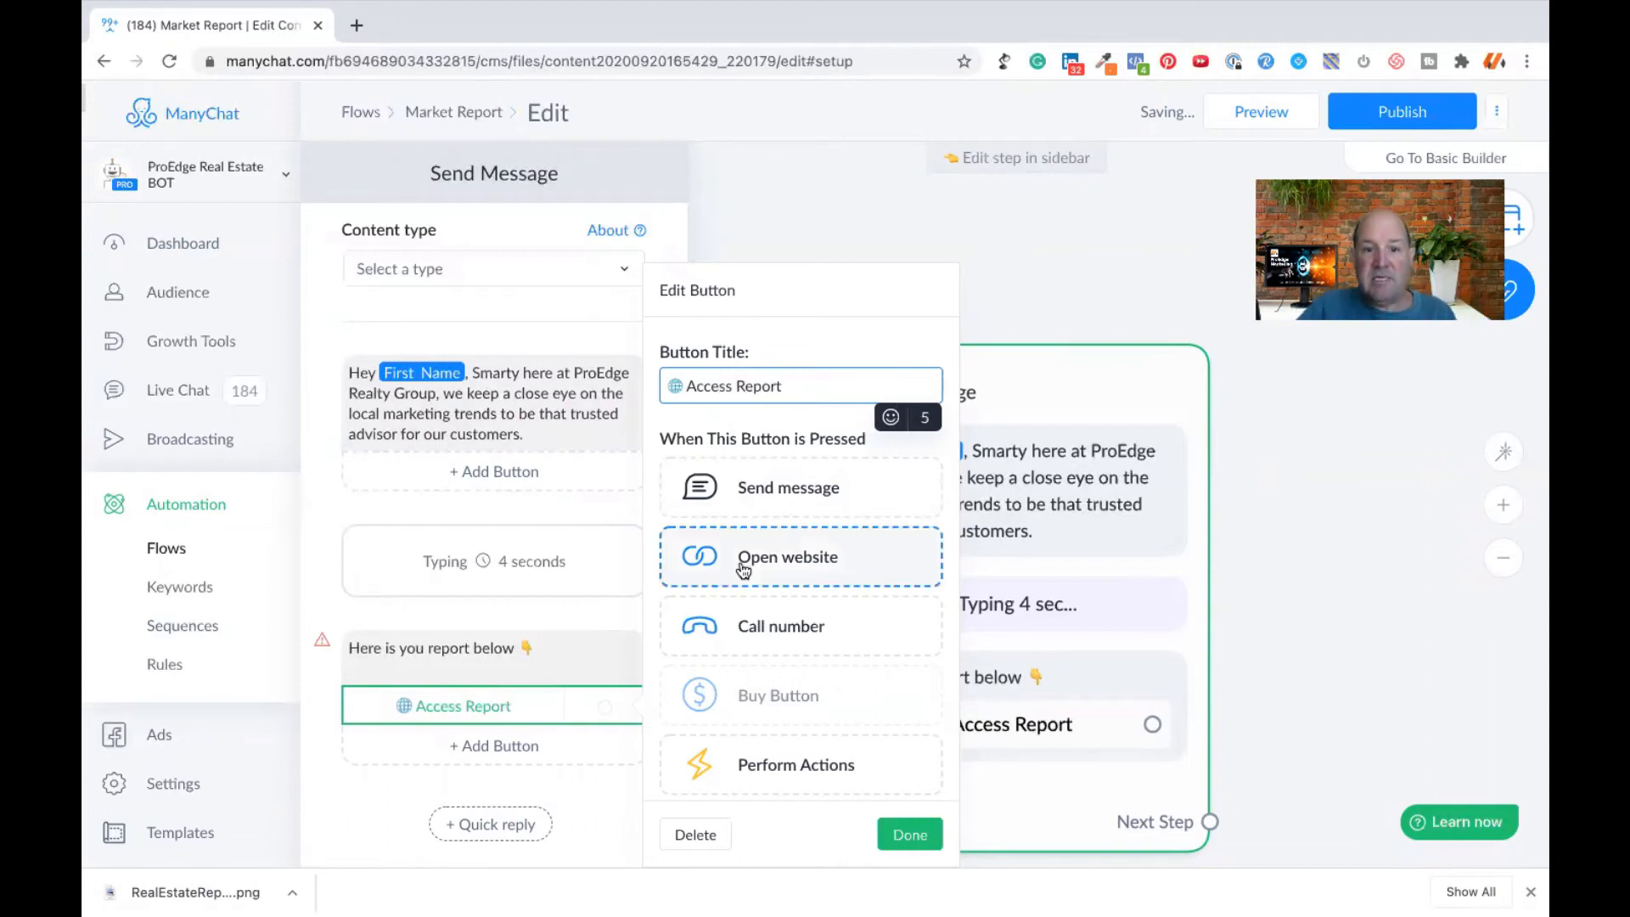
click(745, 556)
click(720, 609)
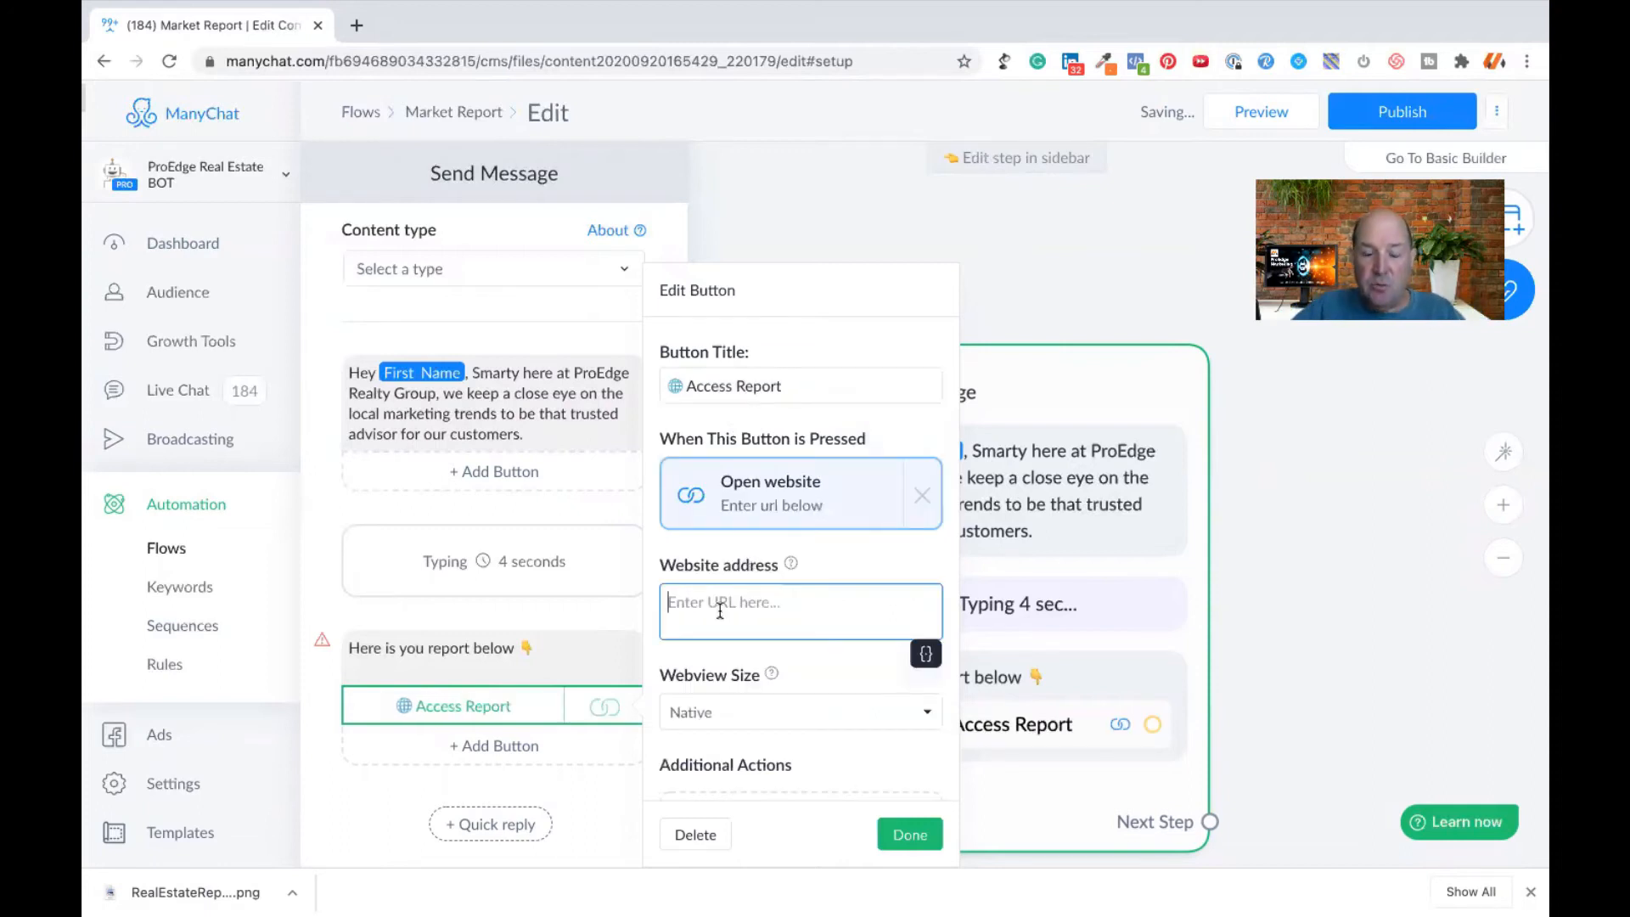
text(www.)
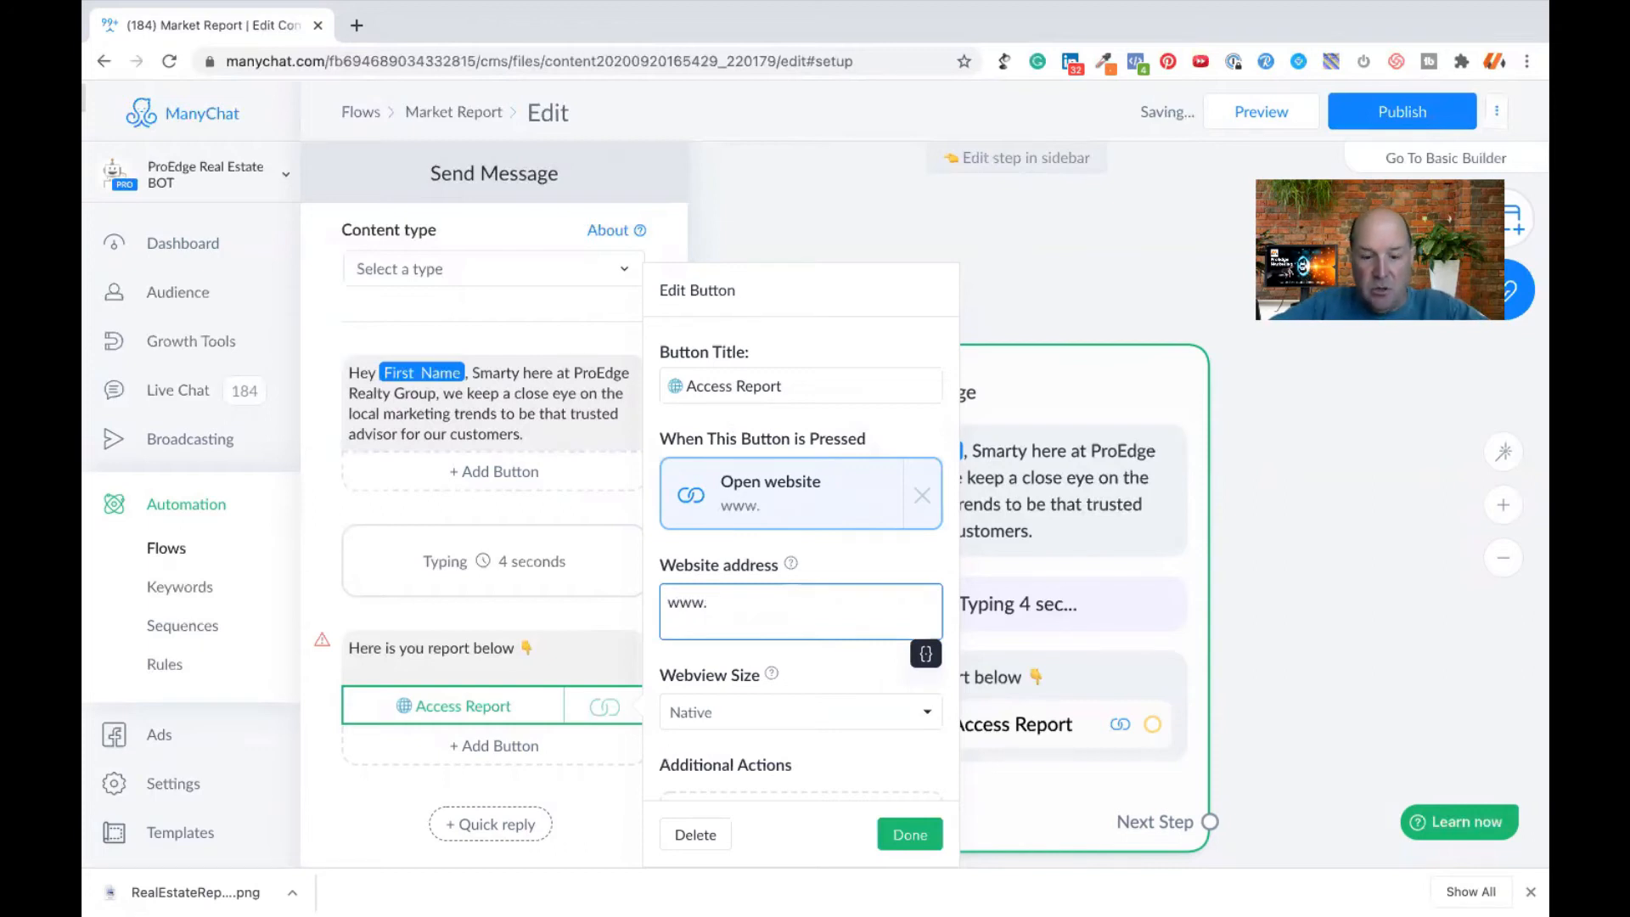
text(myreport.com)
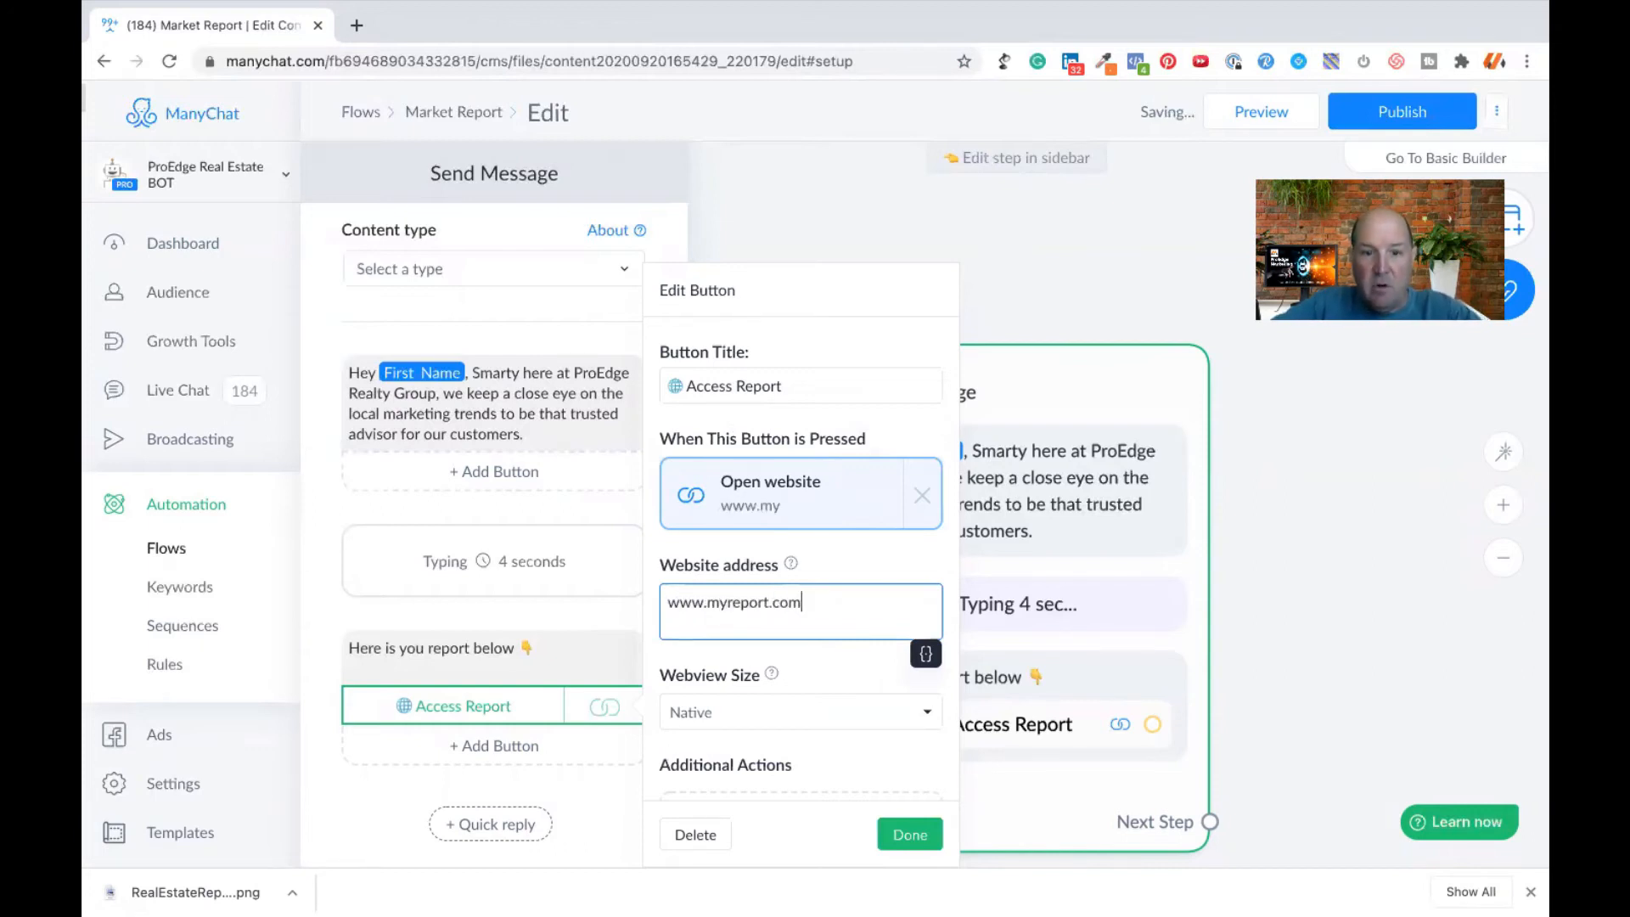
double_click(795, 603)
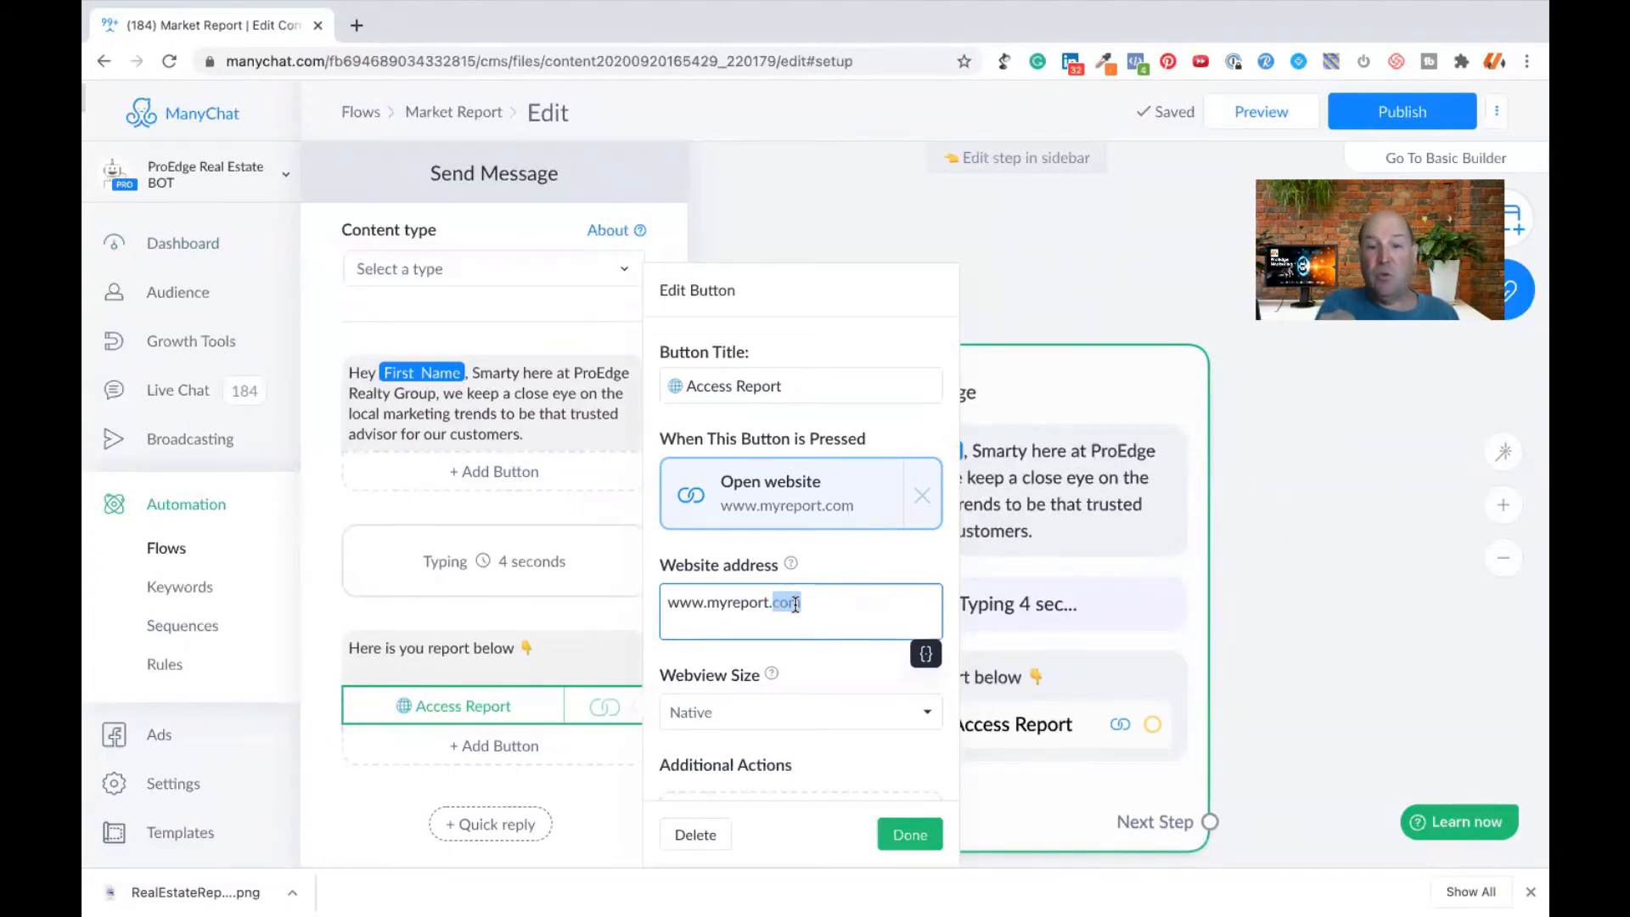
click(909, 834)
- Add a file block below the report message and upload RealEstateReport.png from the Desktop into it
scroll(598, 796, down, 5)
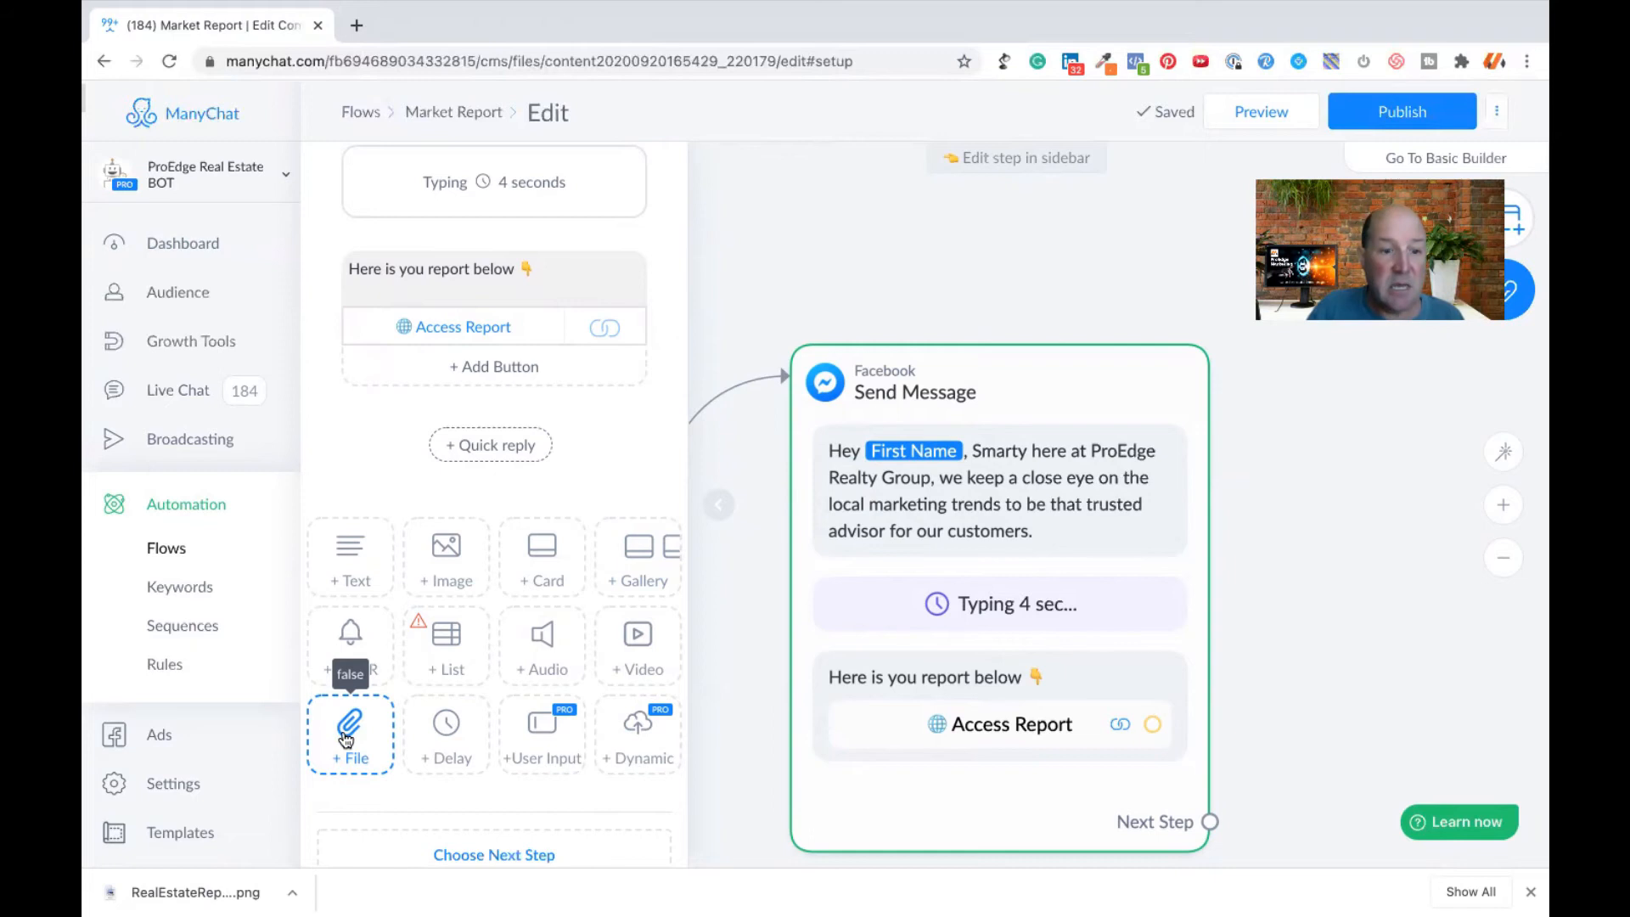
click(346, 739)
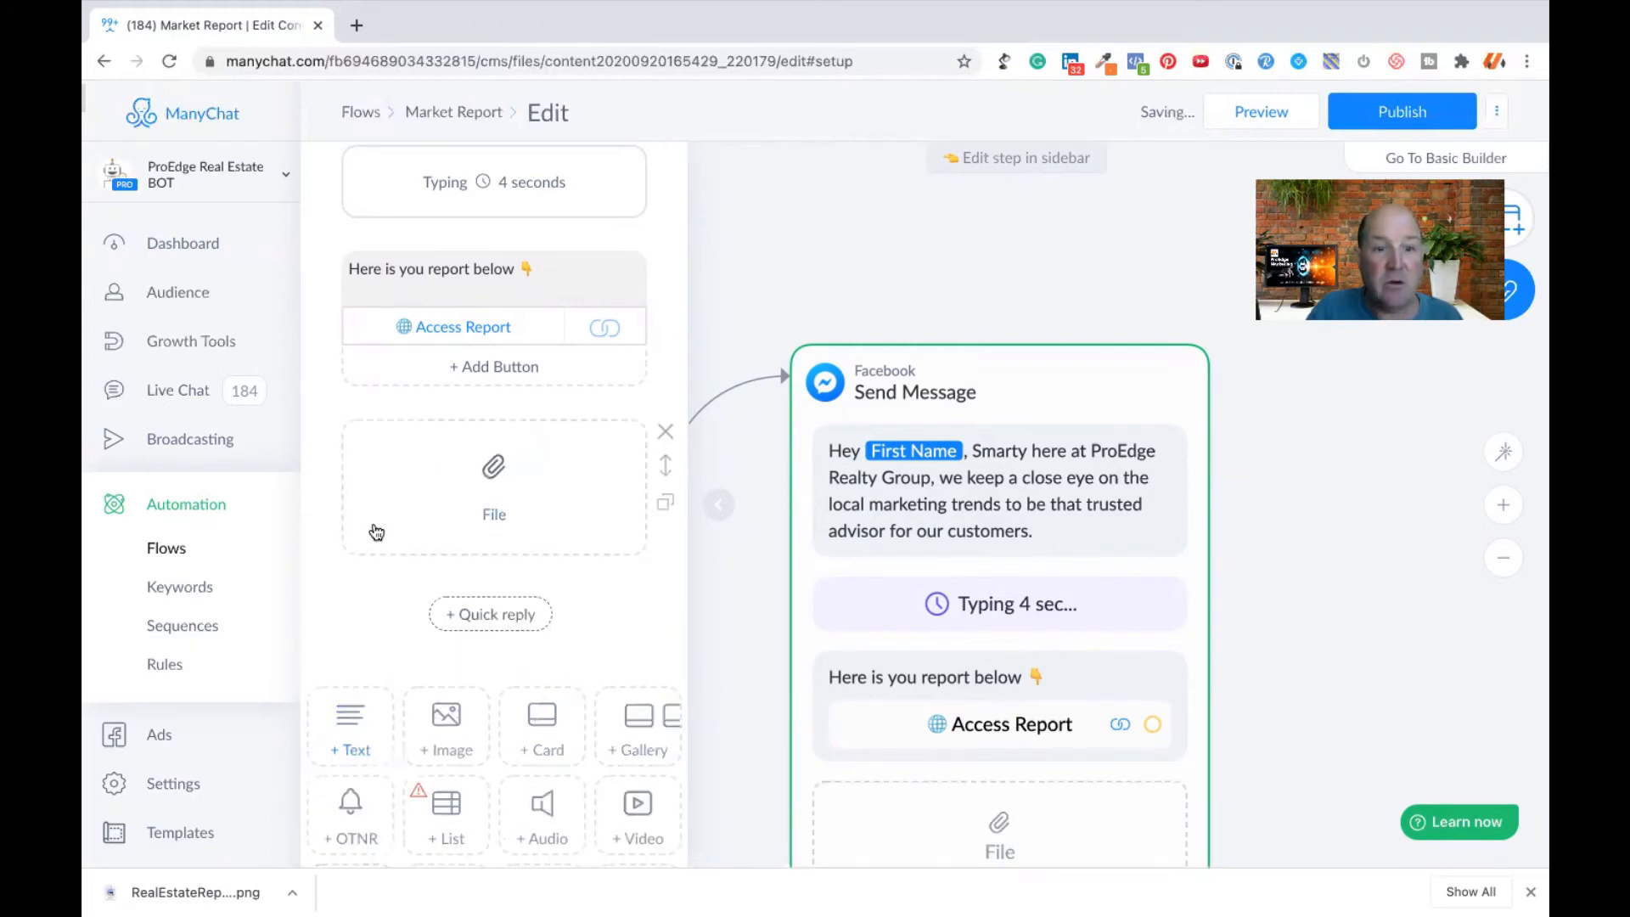
click(495, 475)
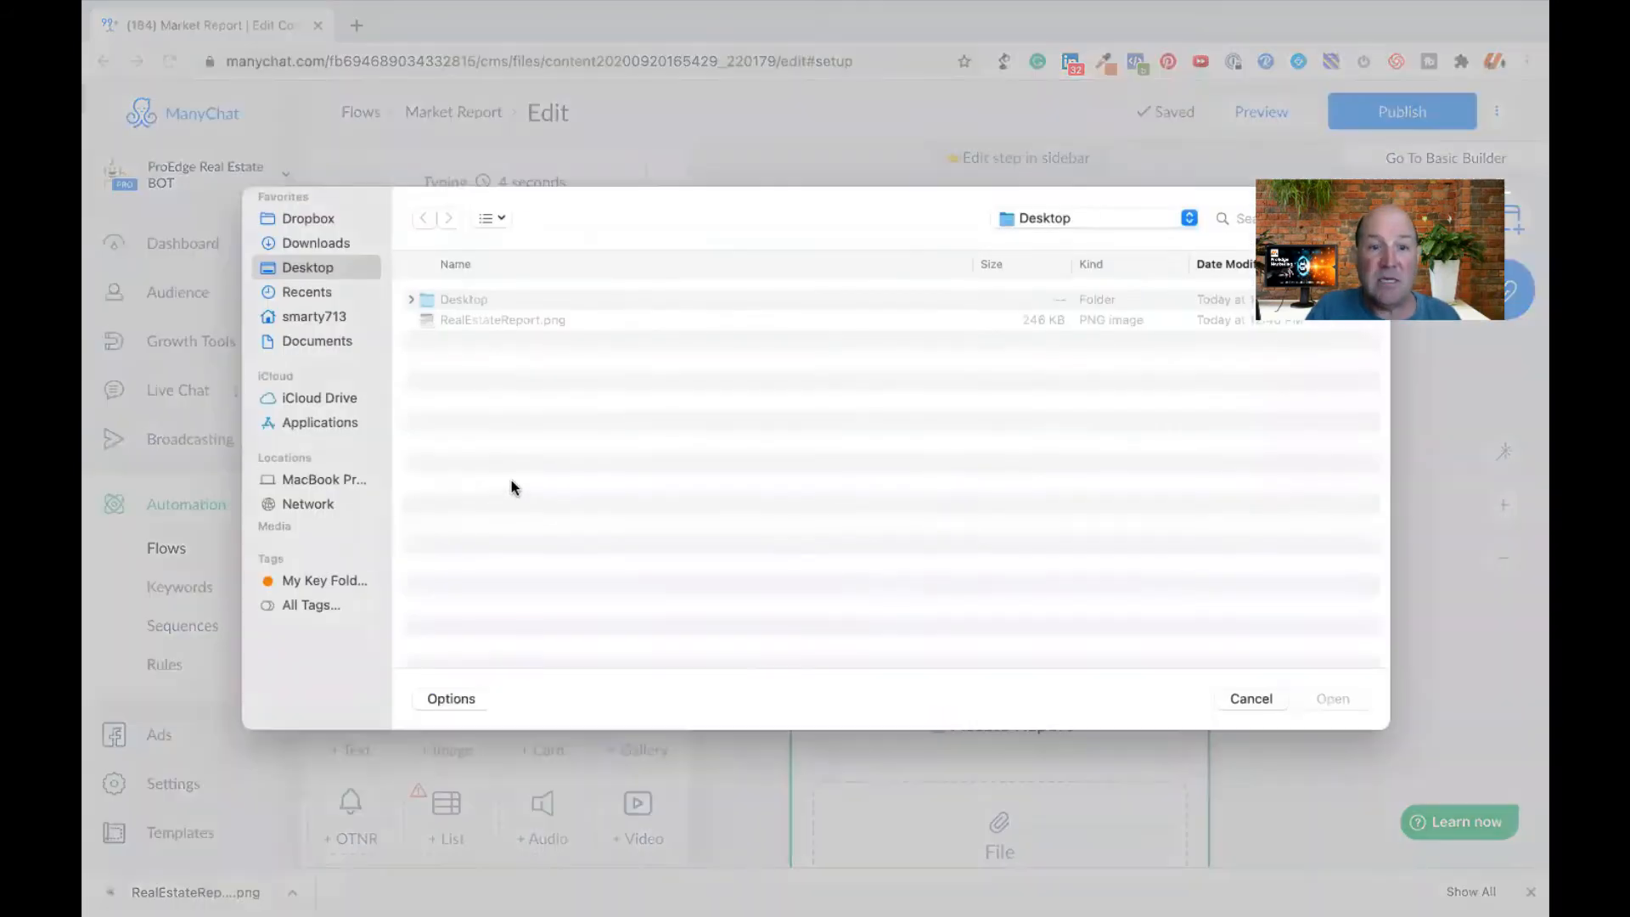
click(498, 321)
click(1299, 696)
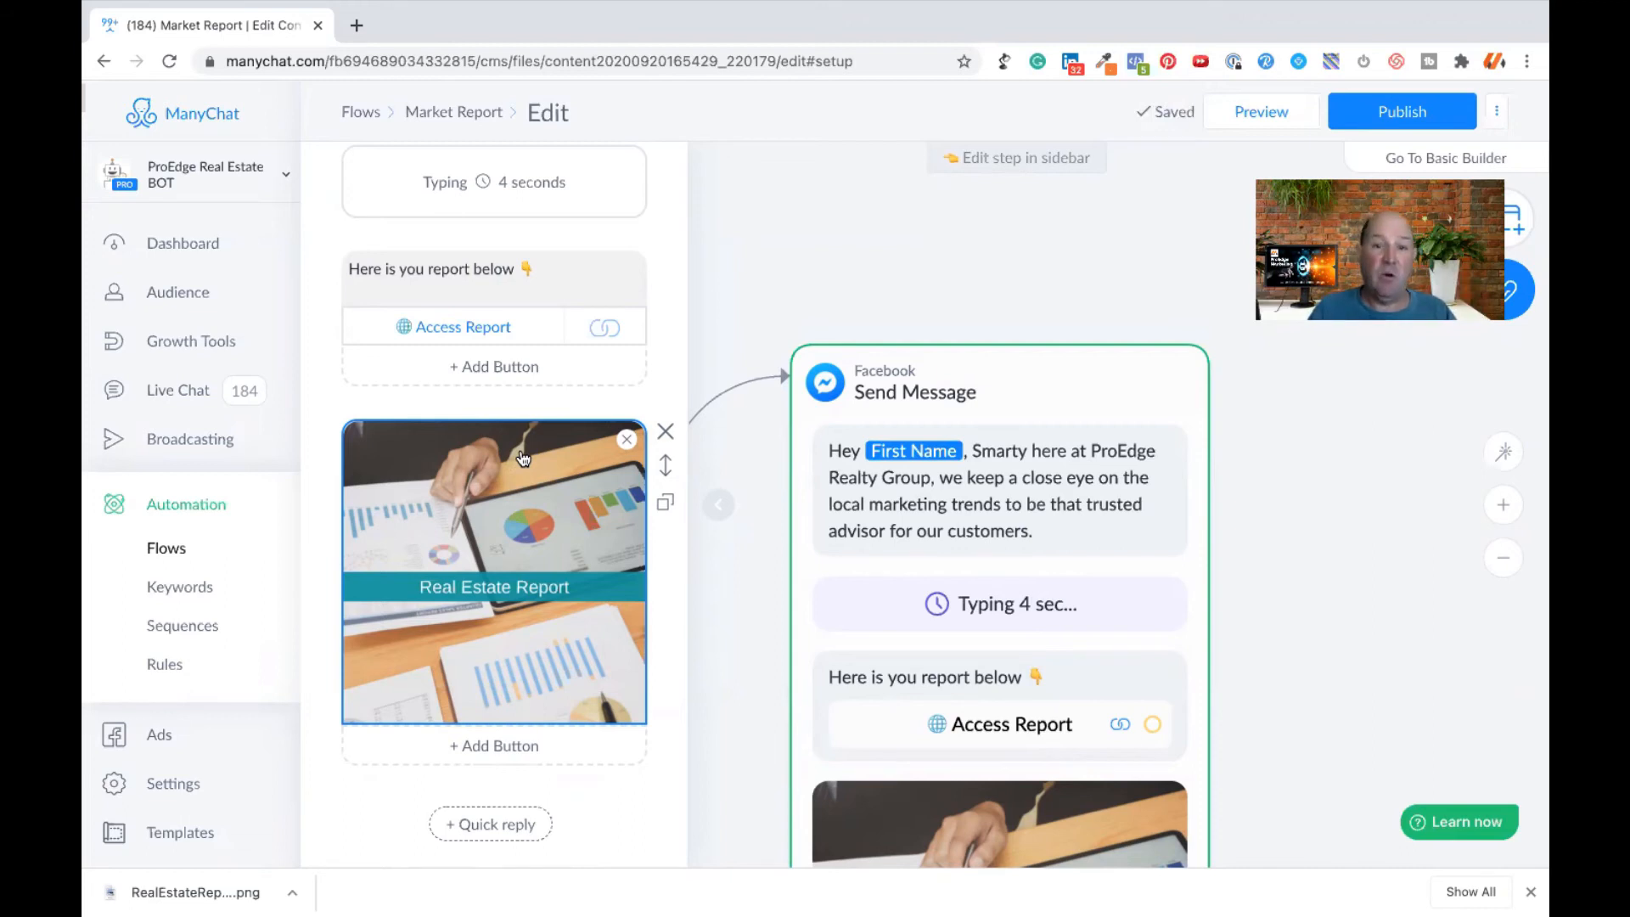
- Rearrange the flow on the canvas by moving the Starting Step away from the message and placing the Send Message step higher up
click(791, 271)
scroll(618, 647, down, 5)
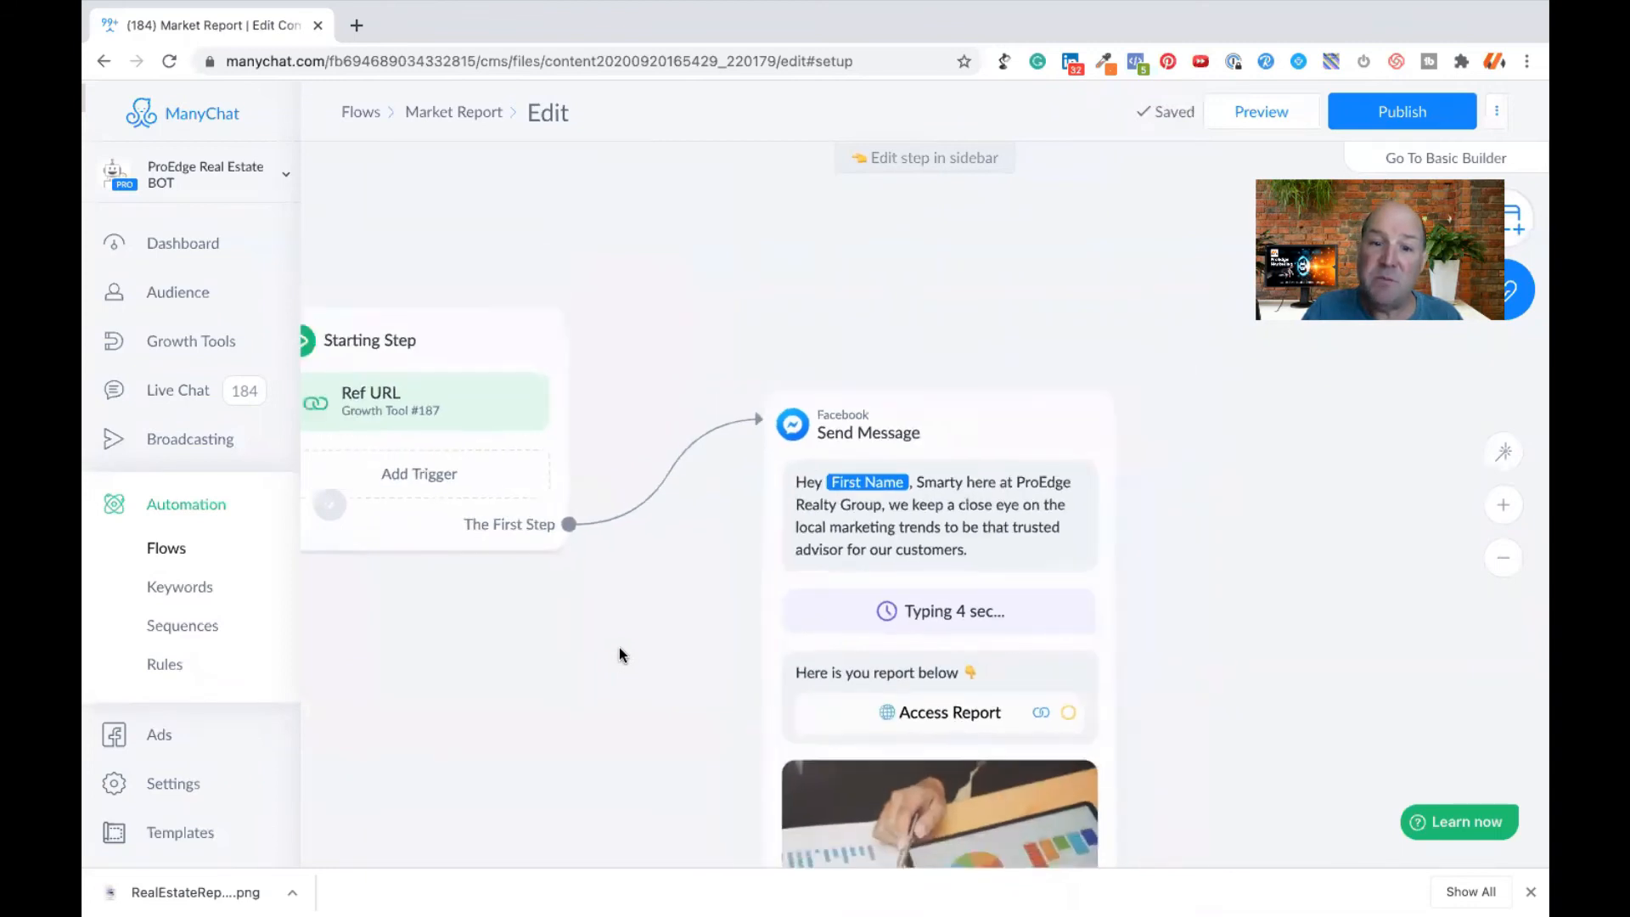
drag(632, 708, 823, 625)
scroll(741, 633, down, 3)
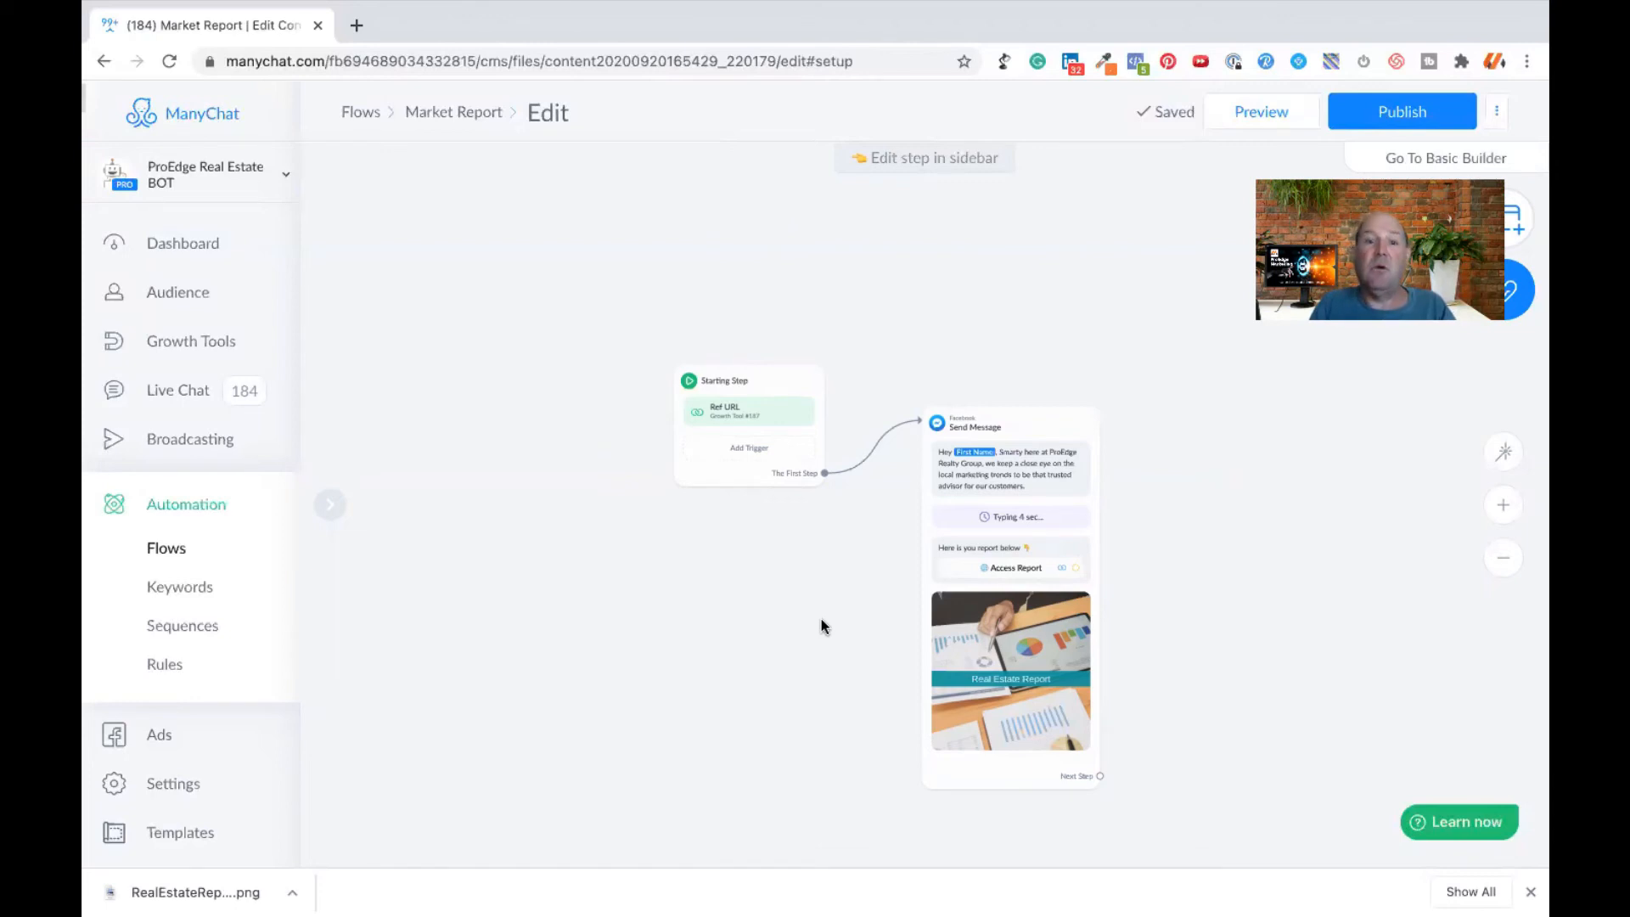
drag(755, 385, 603, 384)
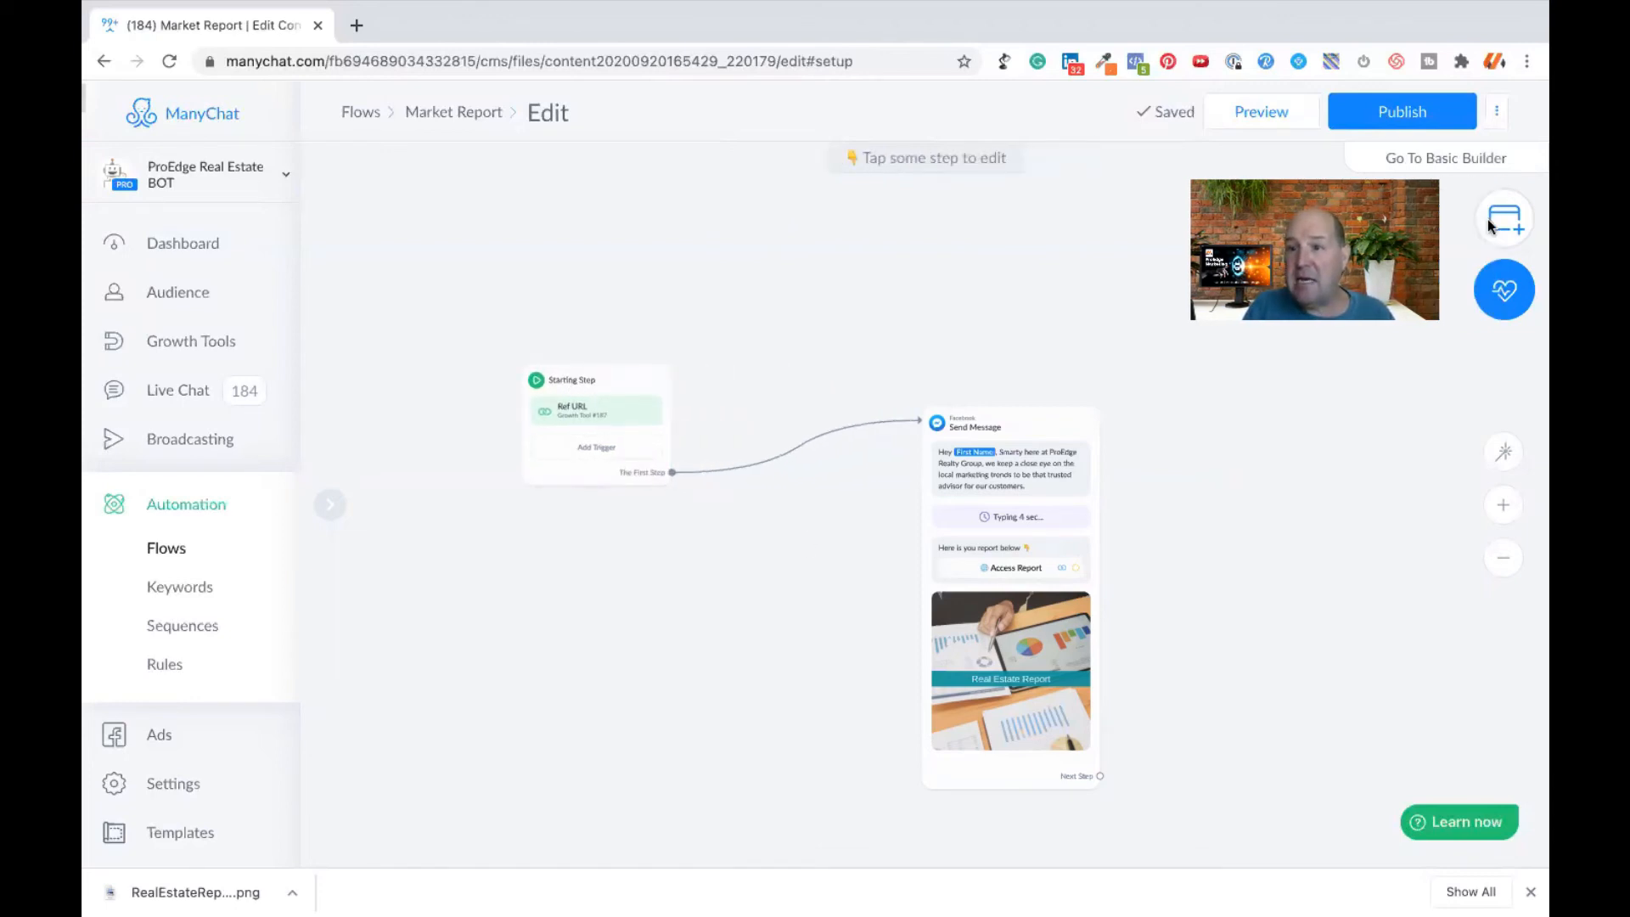
click(1504, 222)
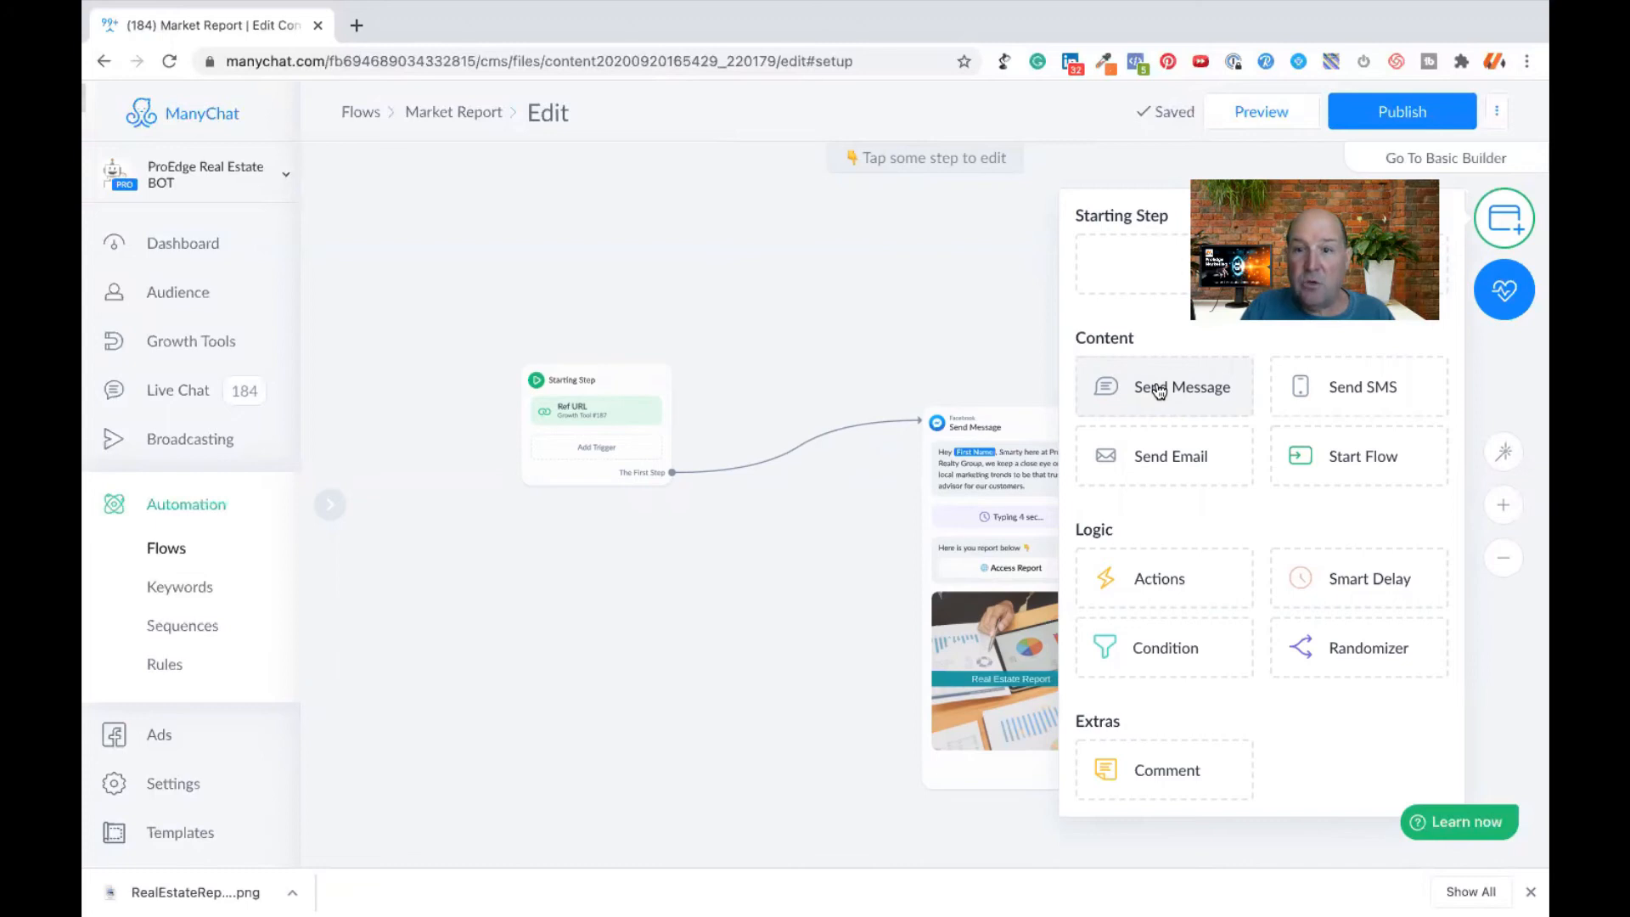
click(812, 555)
drag(1033, 420, 894, 271)
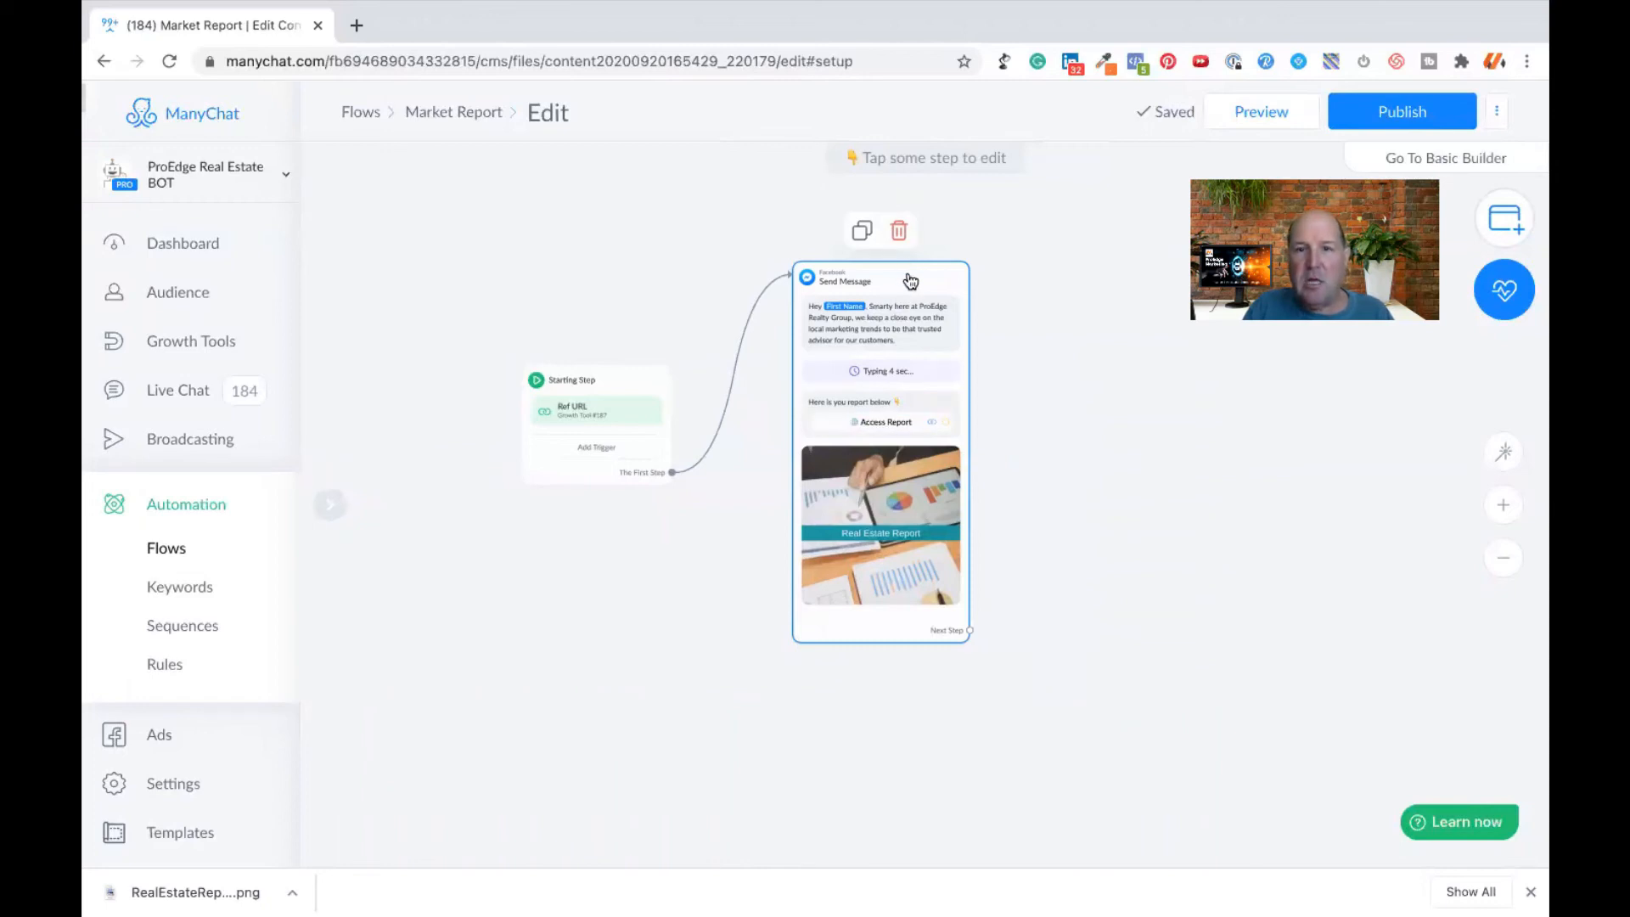
- Add a User Input block to the Send Message step and move it above the Real Estate Report image
click(910, 280)
scroll(523, 506, down, 3)
scroll(522, 506, down, 6)
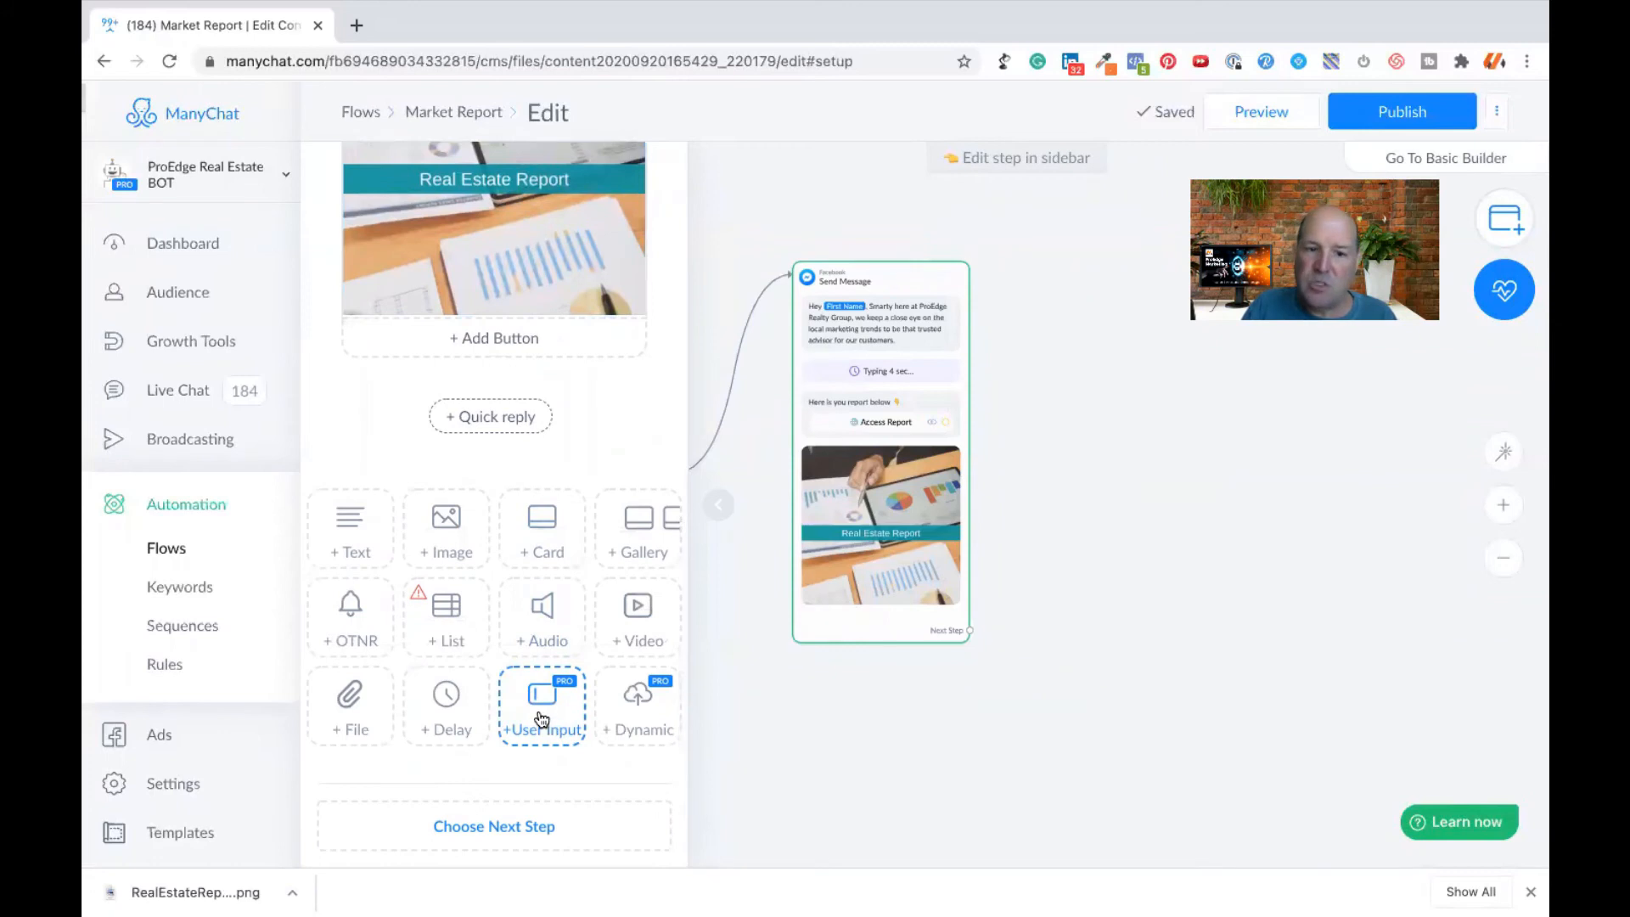
click(544, 718)
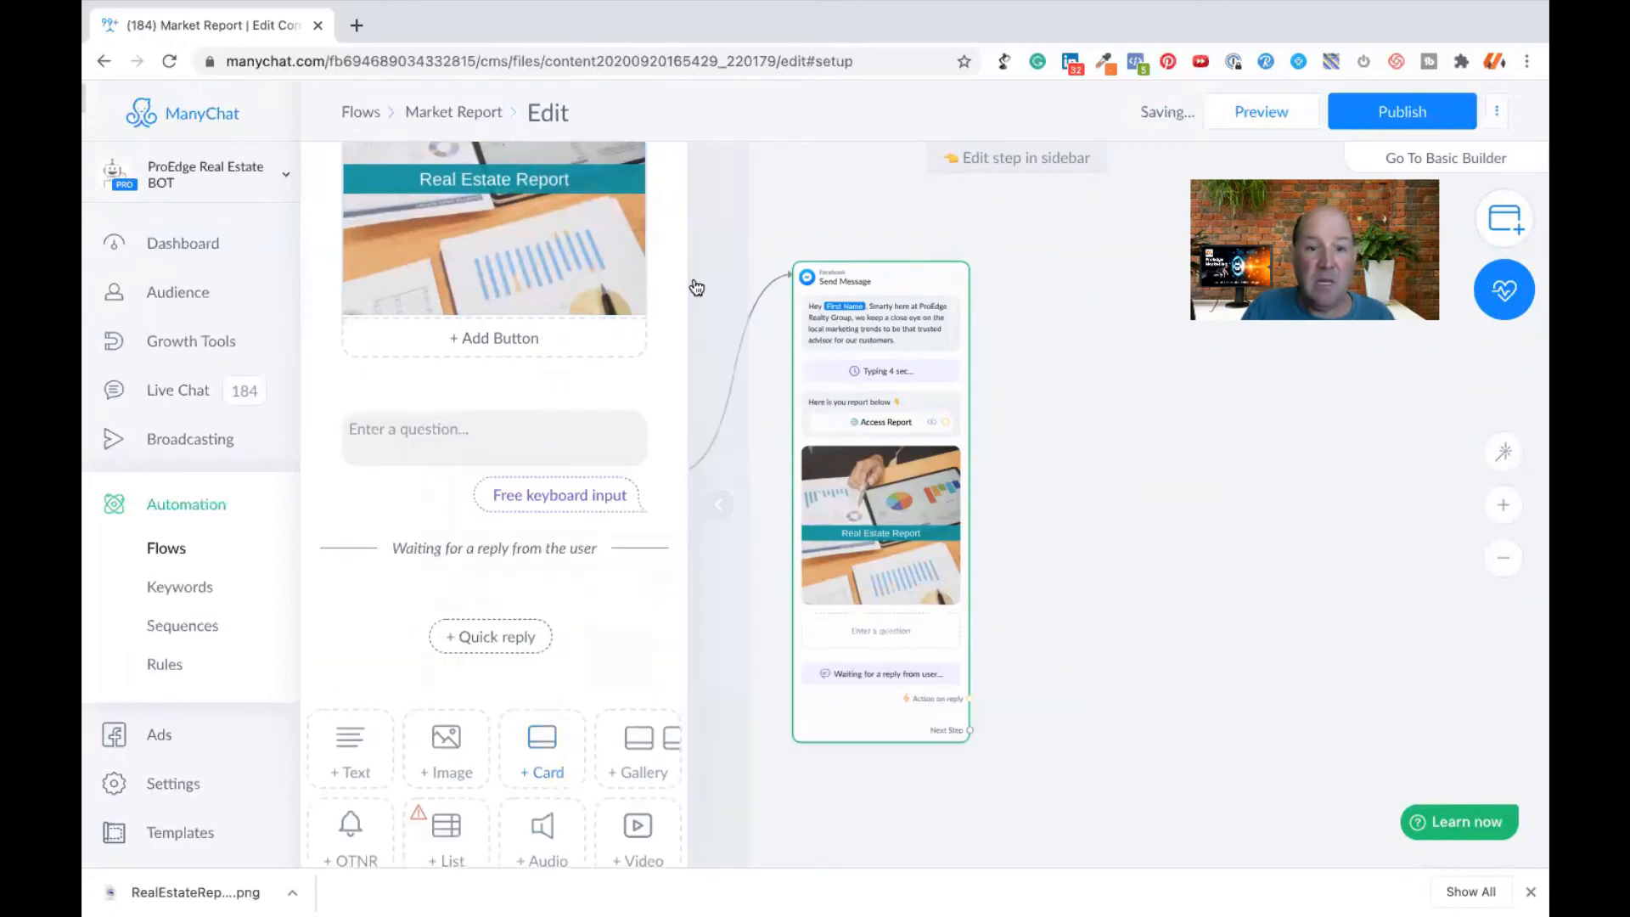
drag(664, 434, 660, 166)
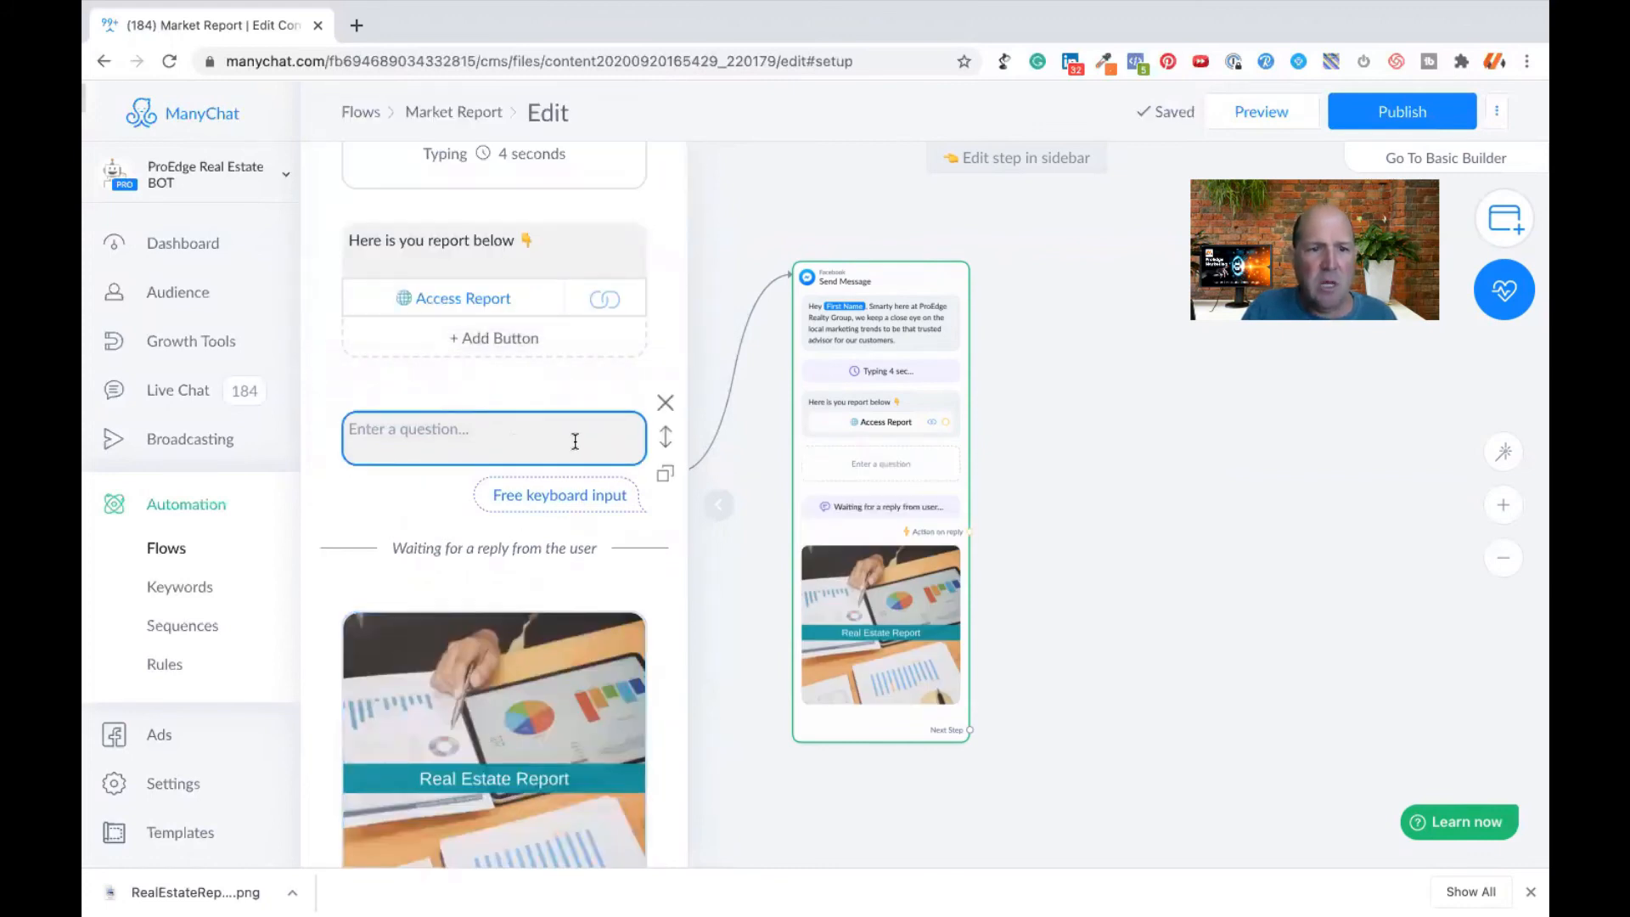
- Enter the question "What is a good for me to send you market updates?" in the User Input block, followed by a blank line
click(509, 429)
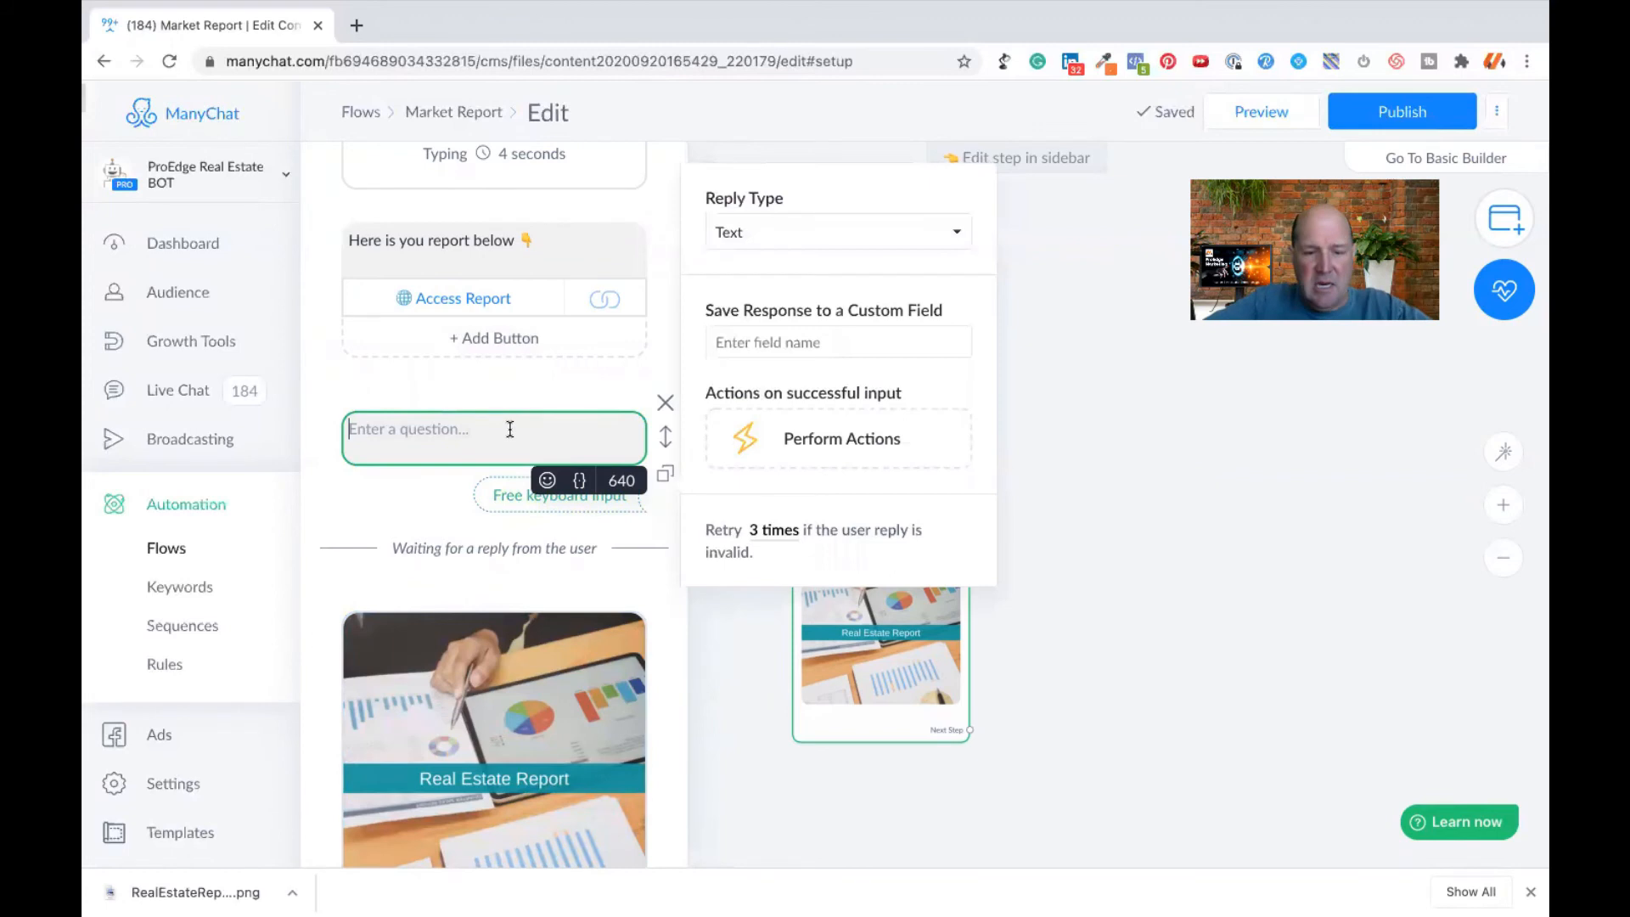
text(Get)
key(BackSpace)
key(BackSpace)
key(BackSpace)
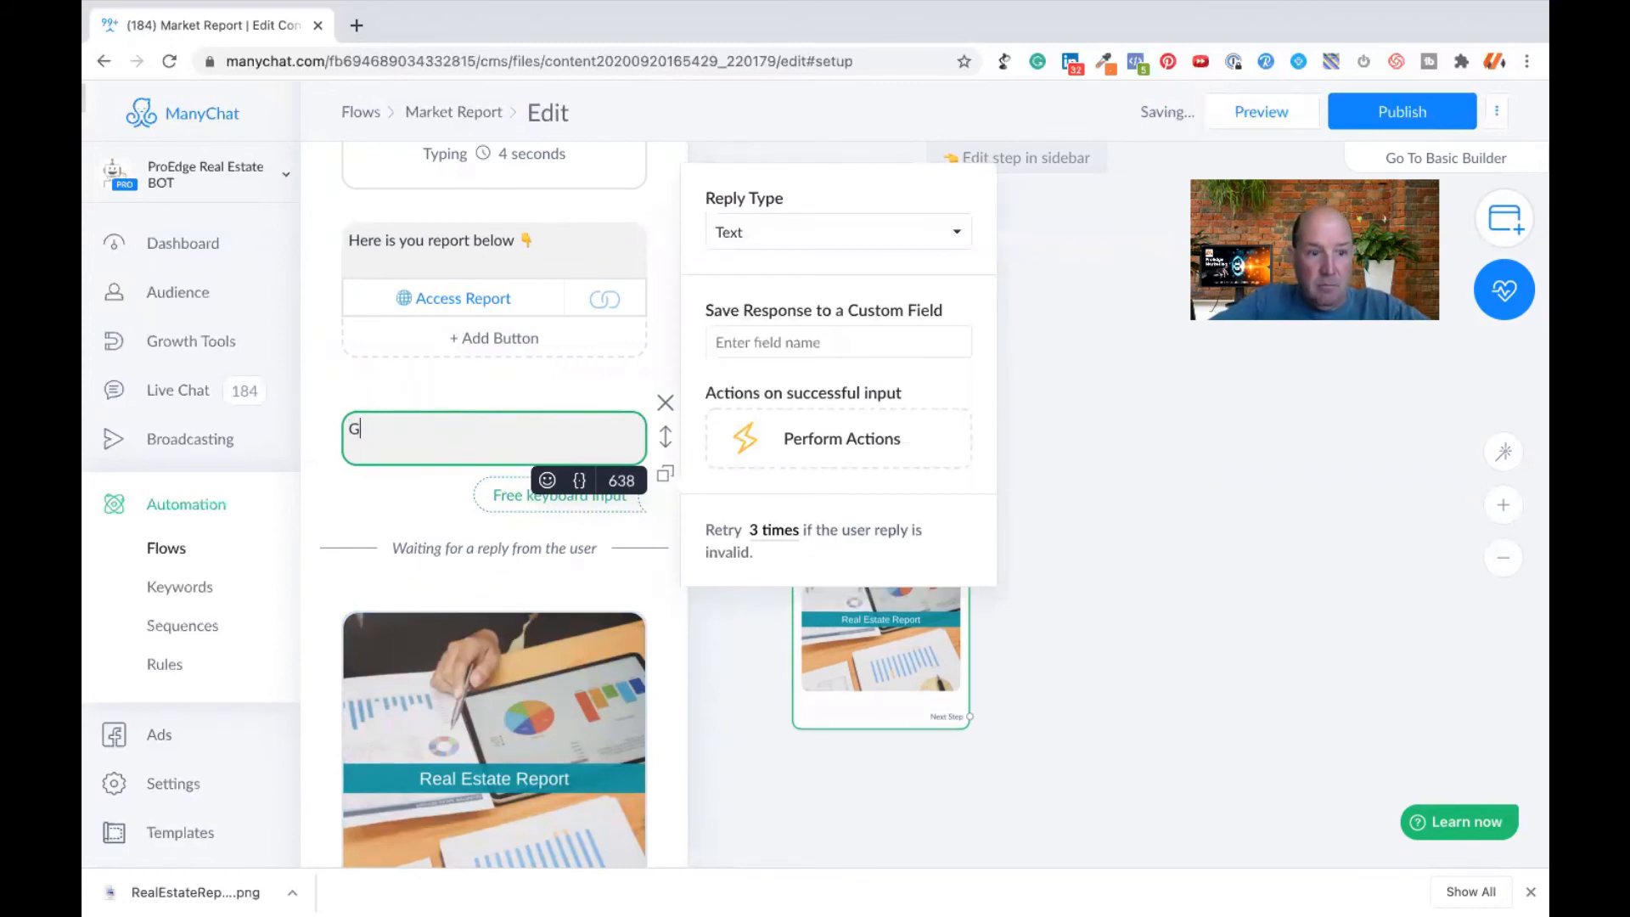
text(What is a gr)
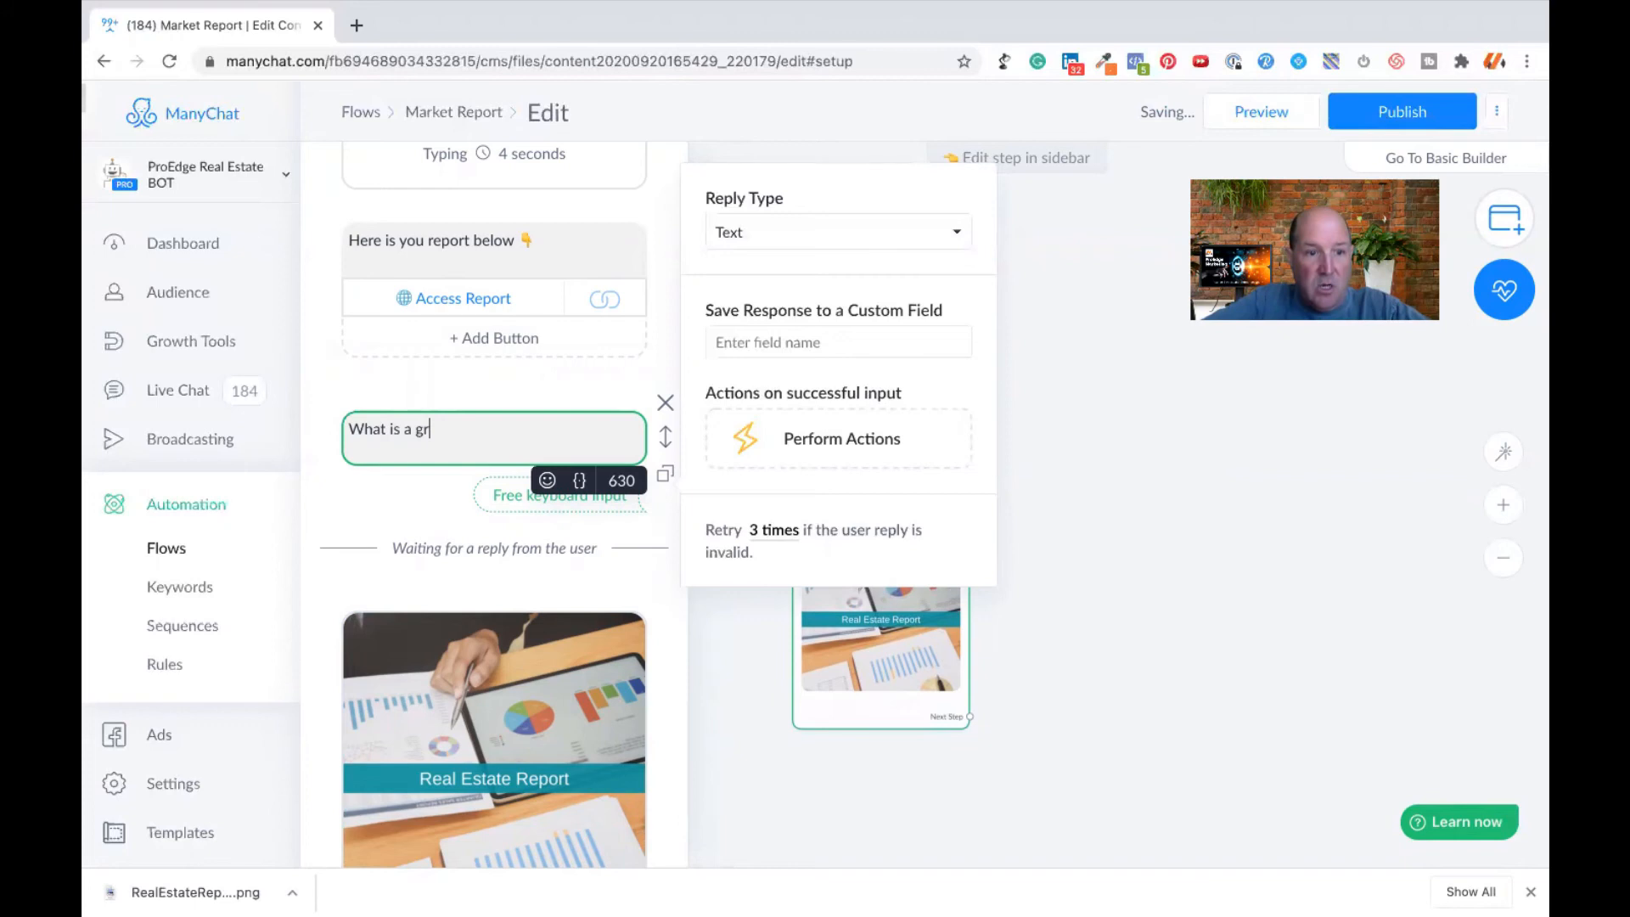
key(BackSpace)
text(oodfor)
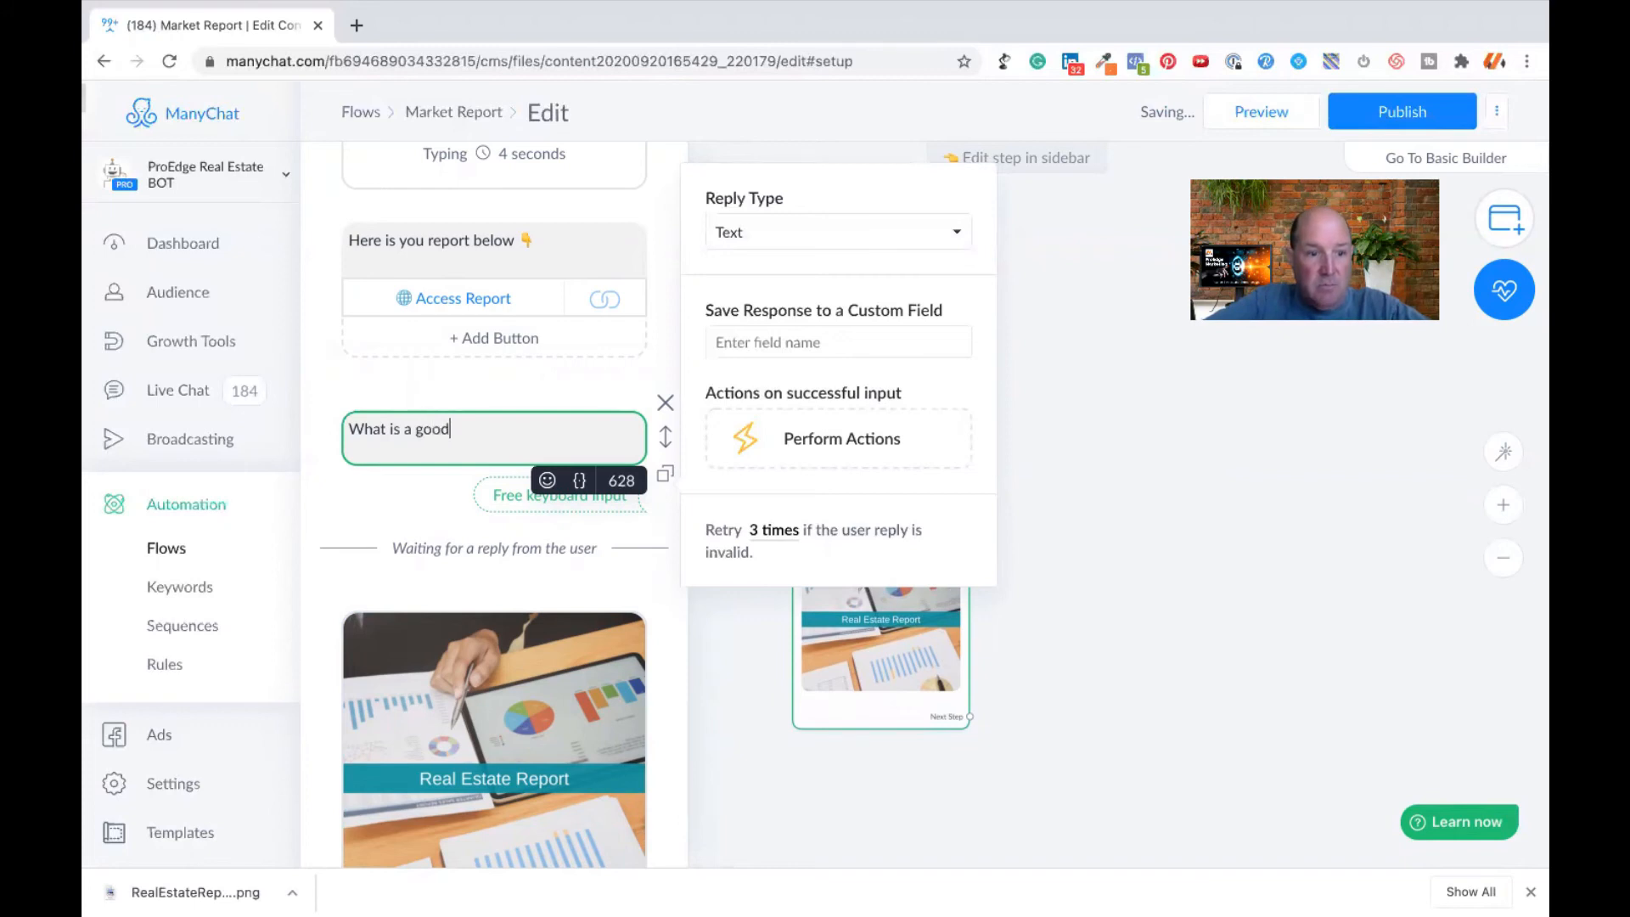
key(BackSpace)
key(BackSpace)
key(BackSpace)
text(for m e to send you)
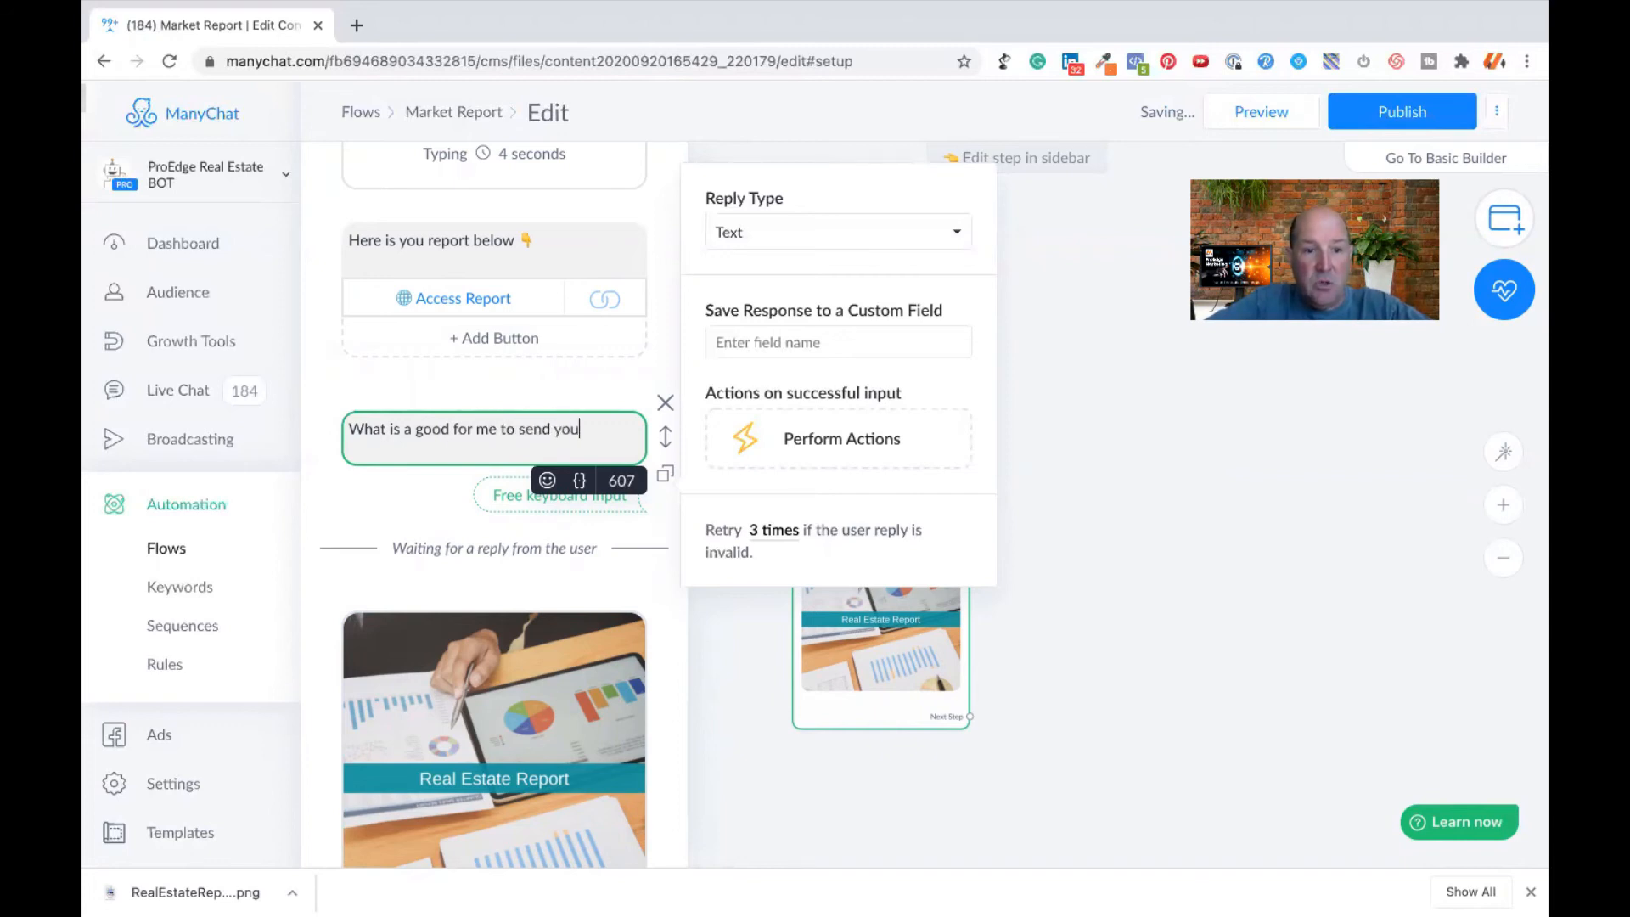
text( market updates)
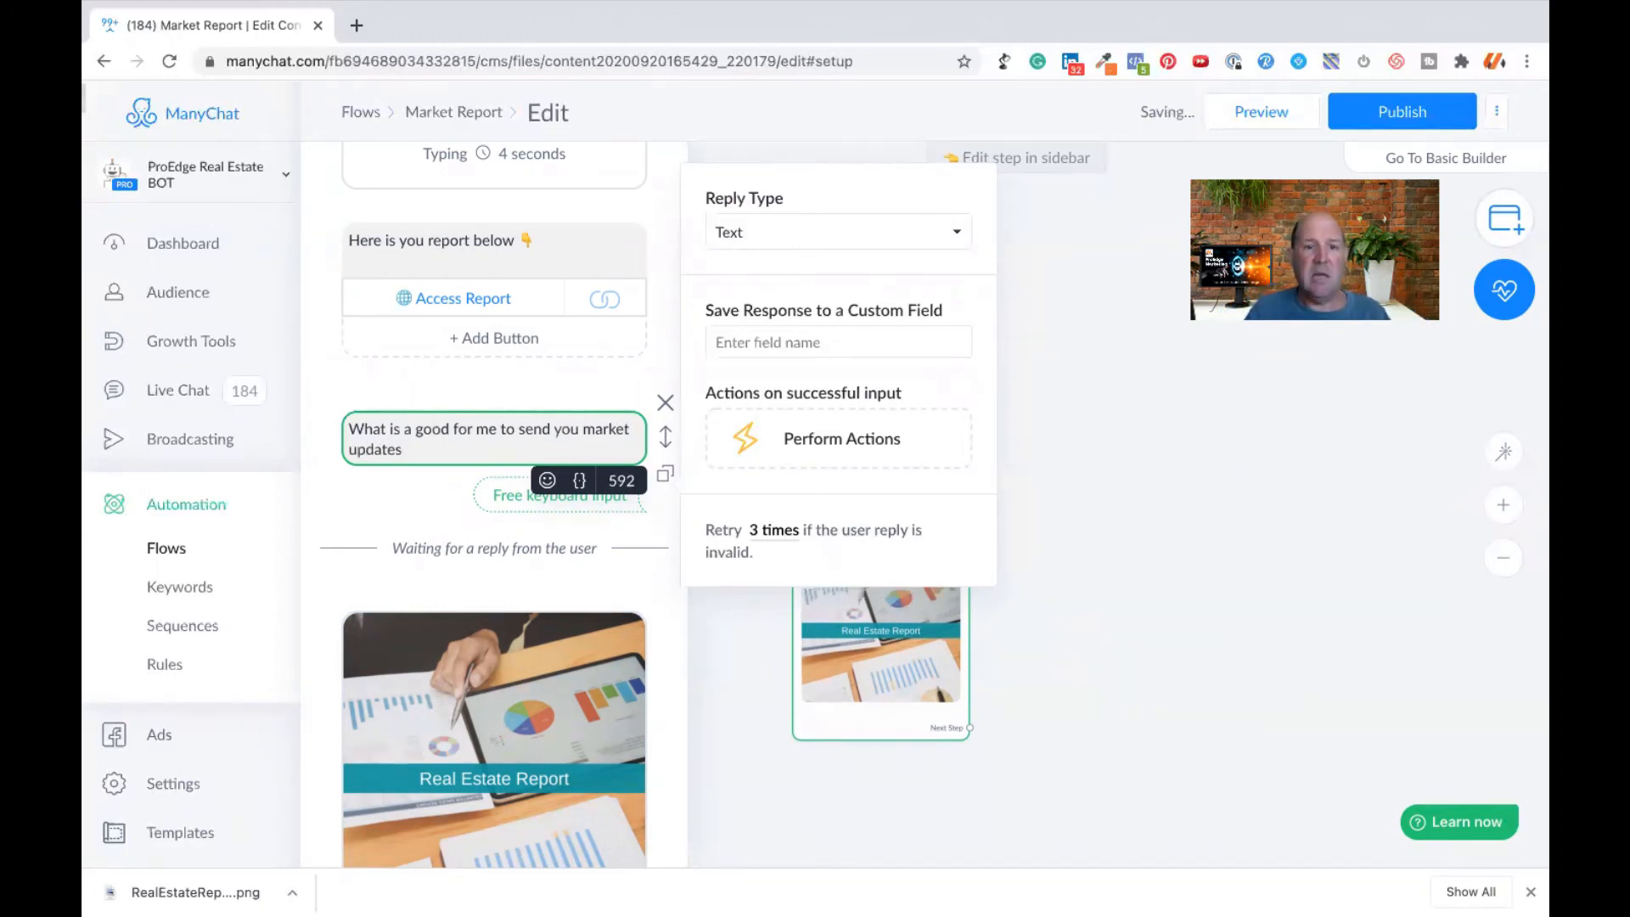
text(?)
key(Return)
key(Return)
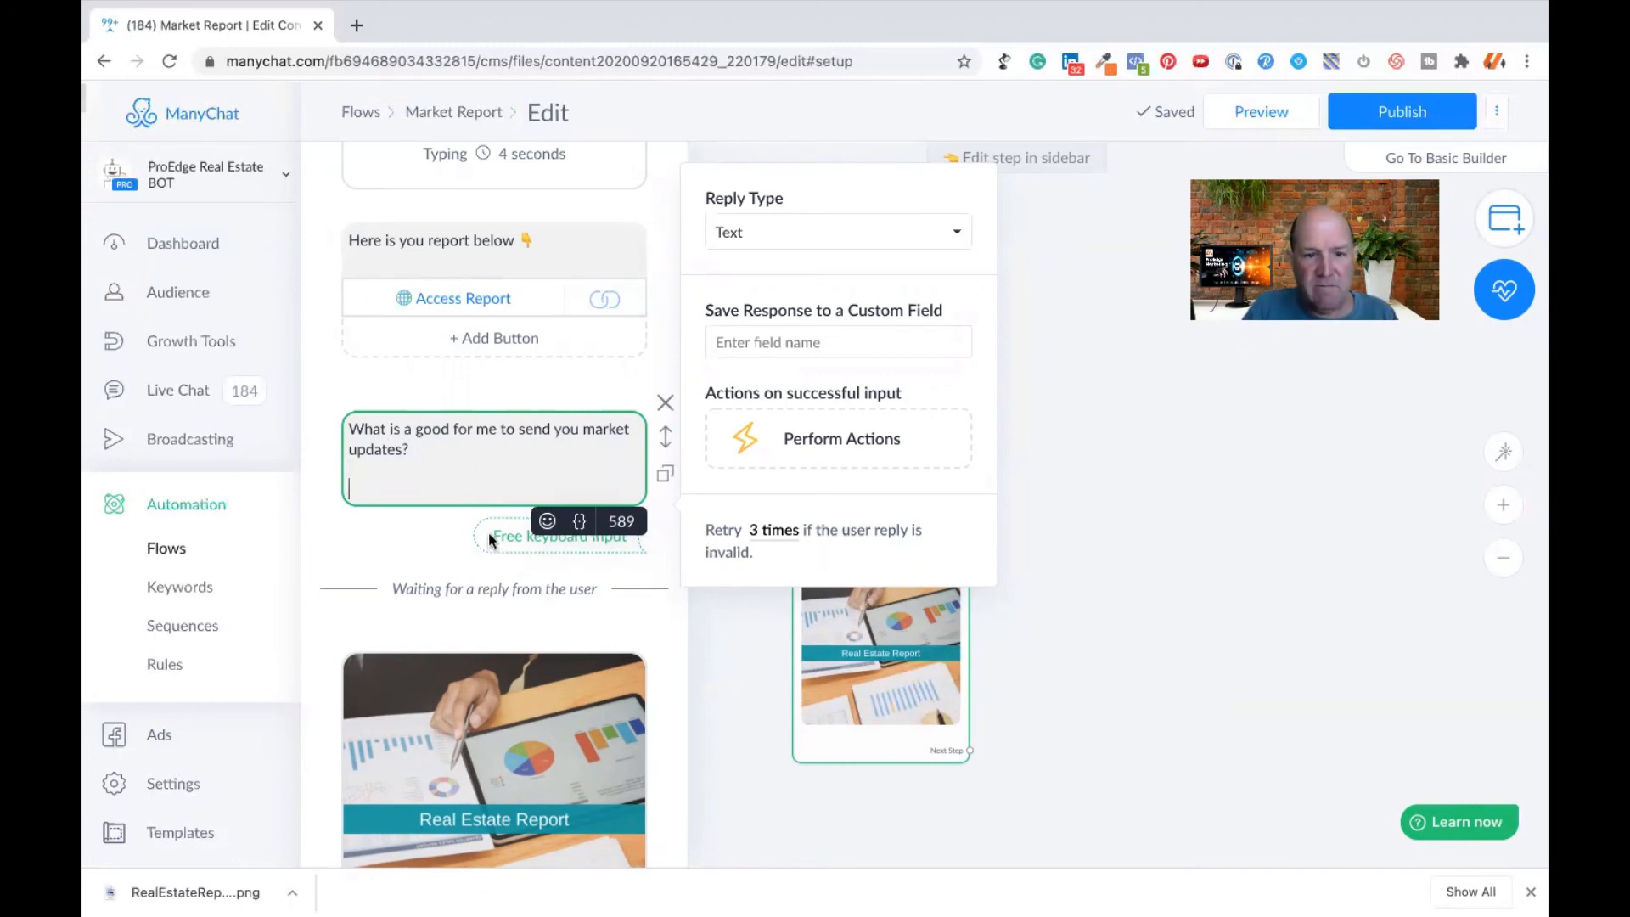
- Set the question's reply type to Email and enable saving the email to the system field
click(779, 236)
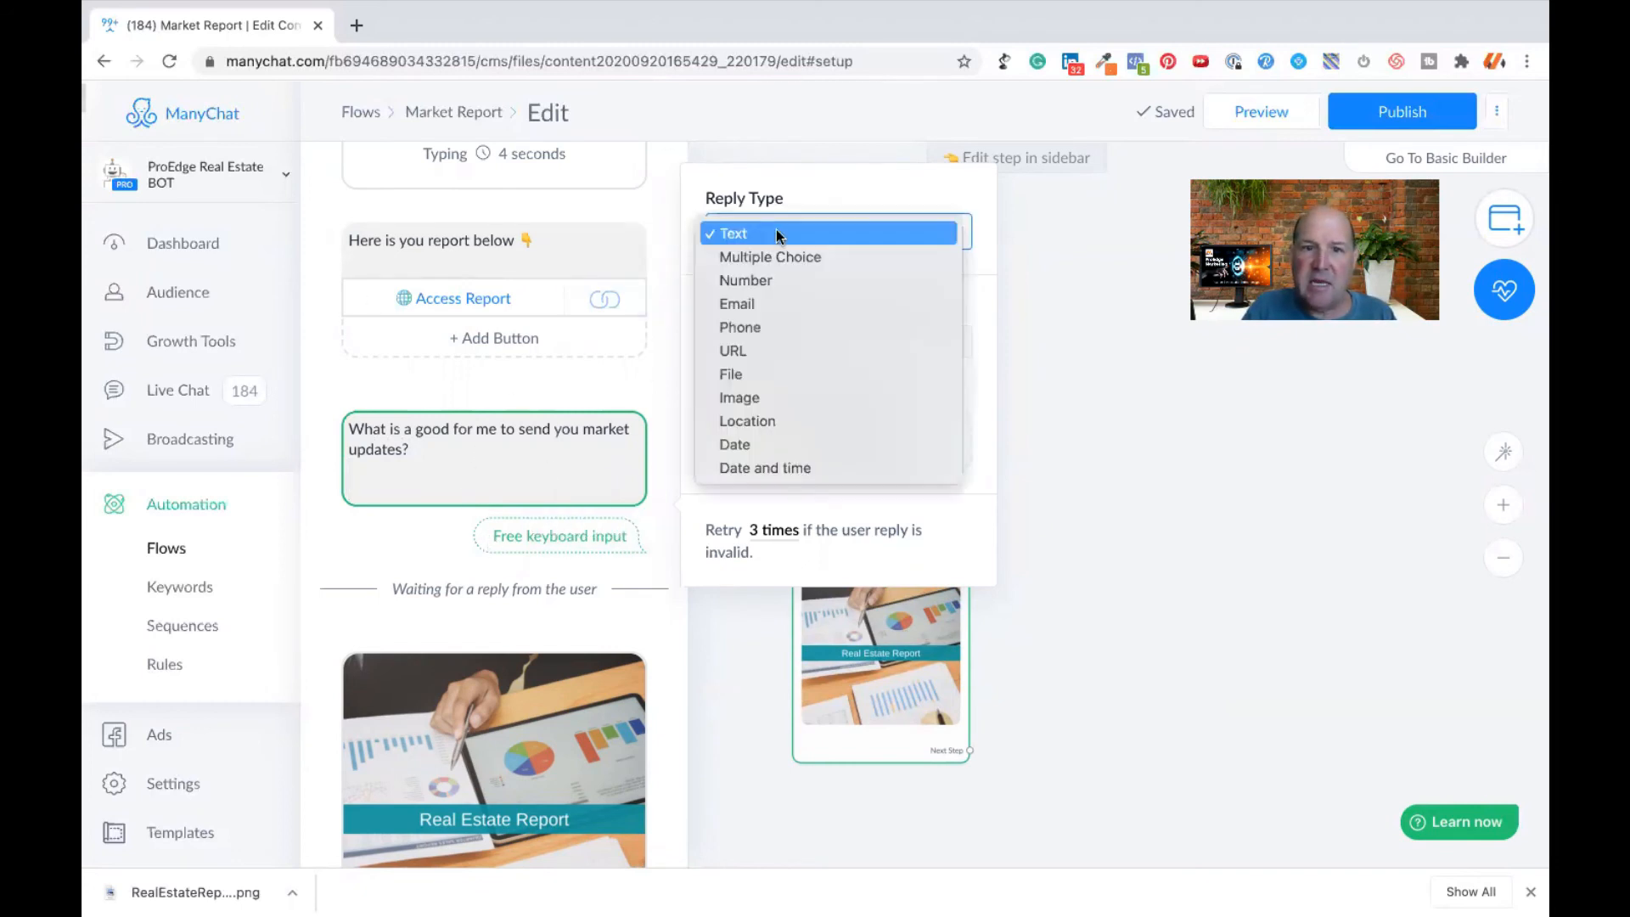
click(755, 304)
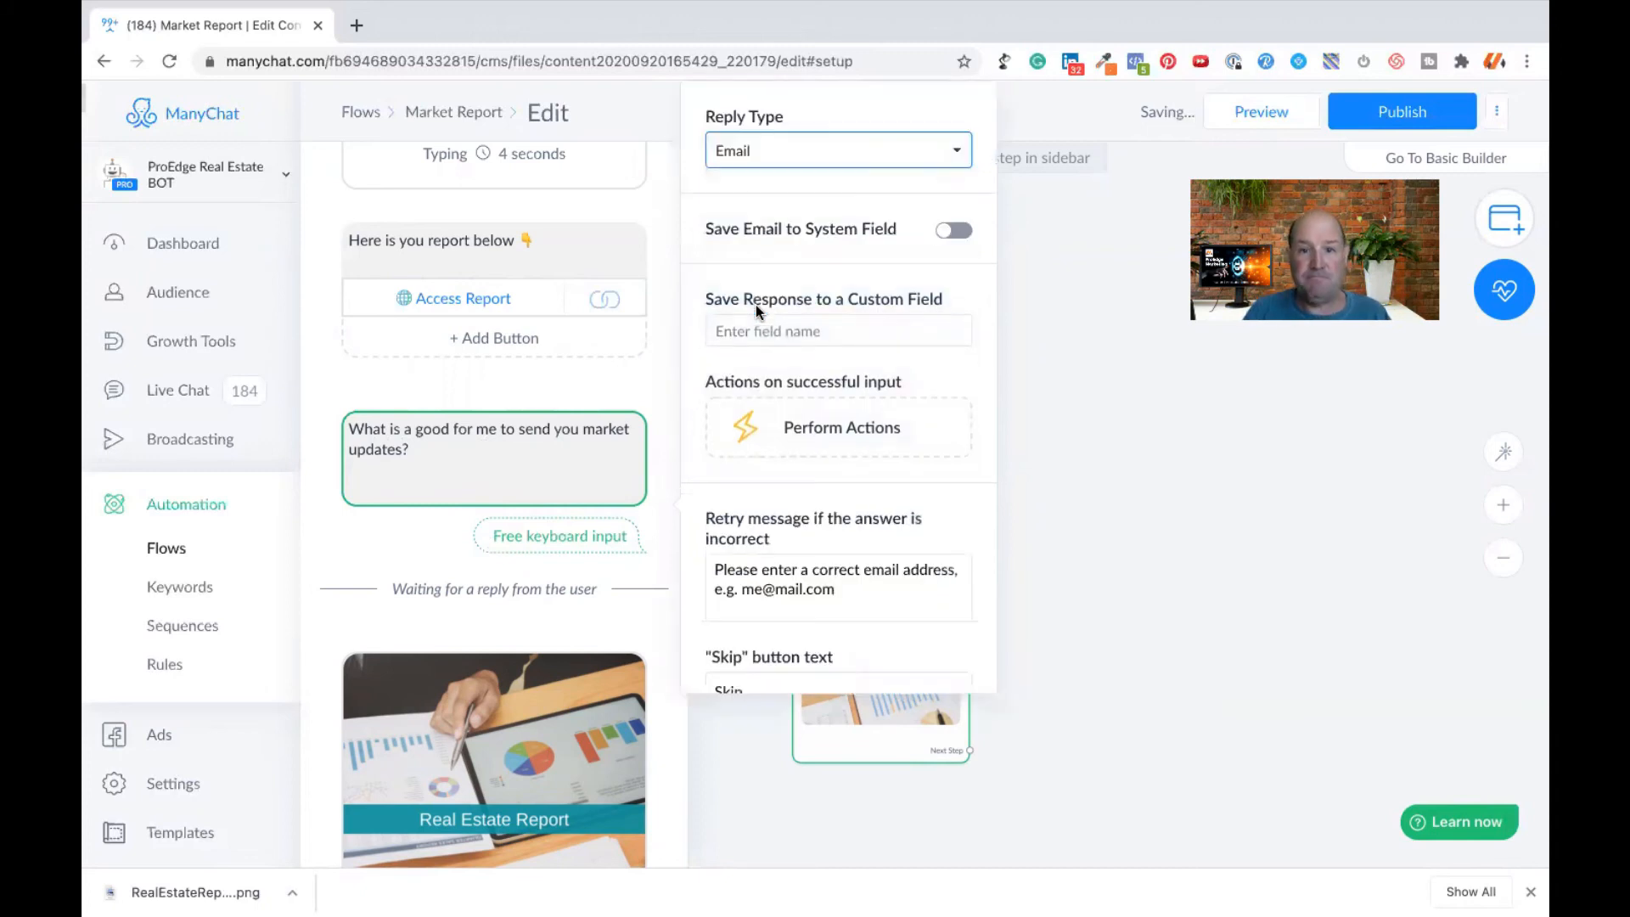
click(953, 230)
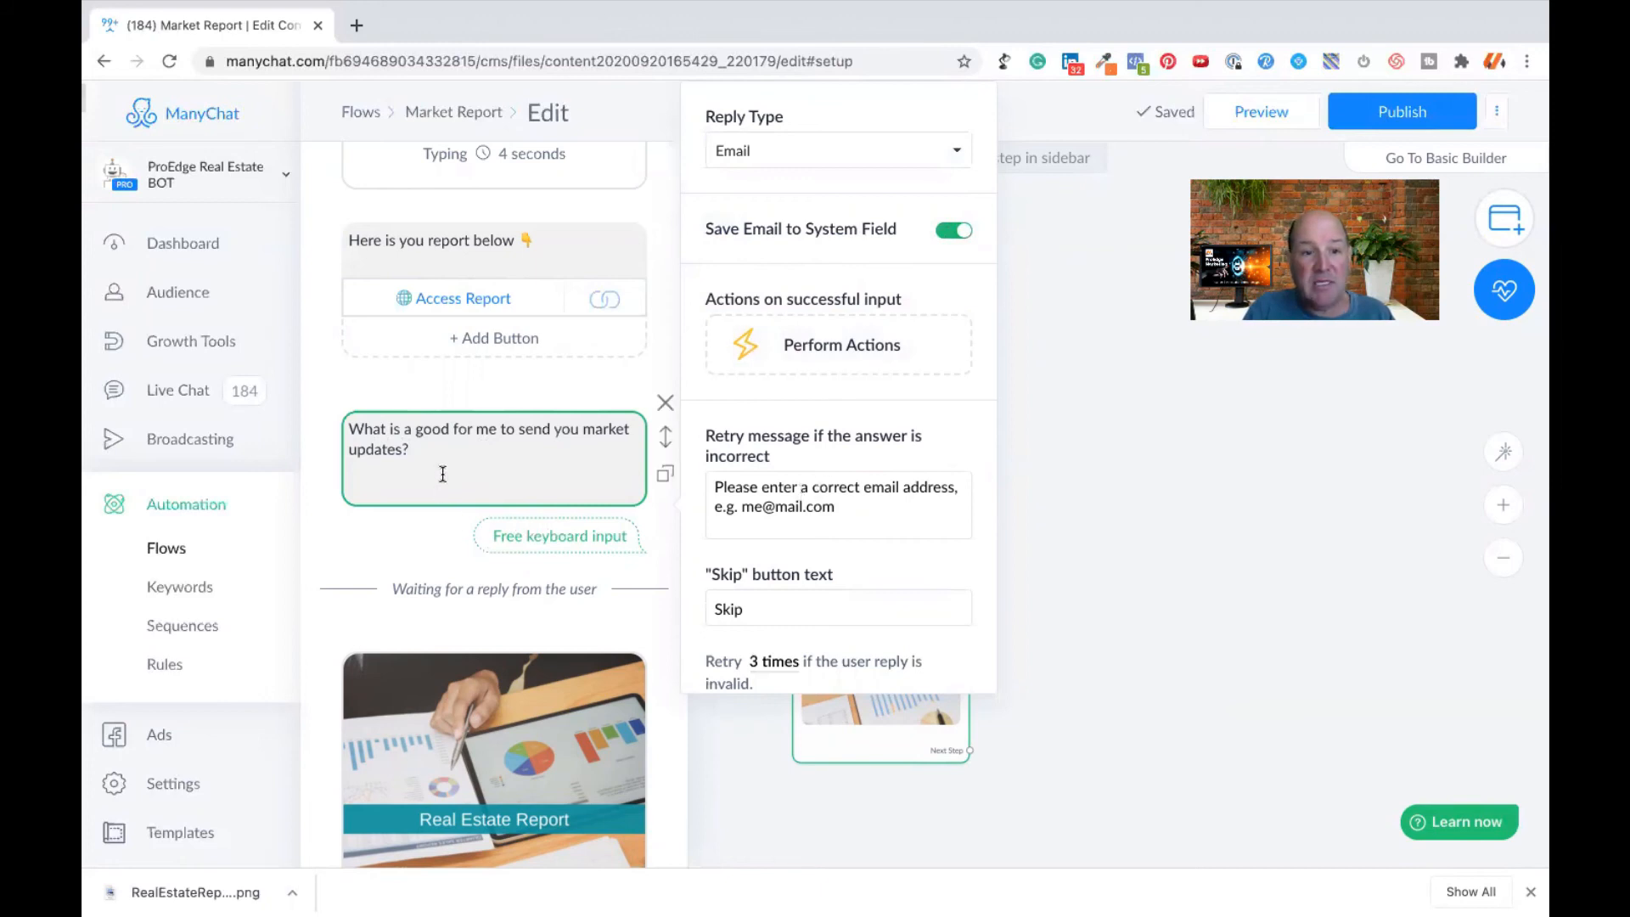
- Clear the "Skip" button text and add the line "Tap your email below" after the blank line in the question
double_click(746, 611)
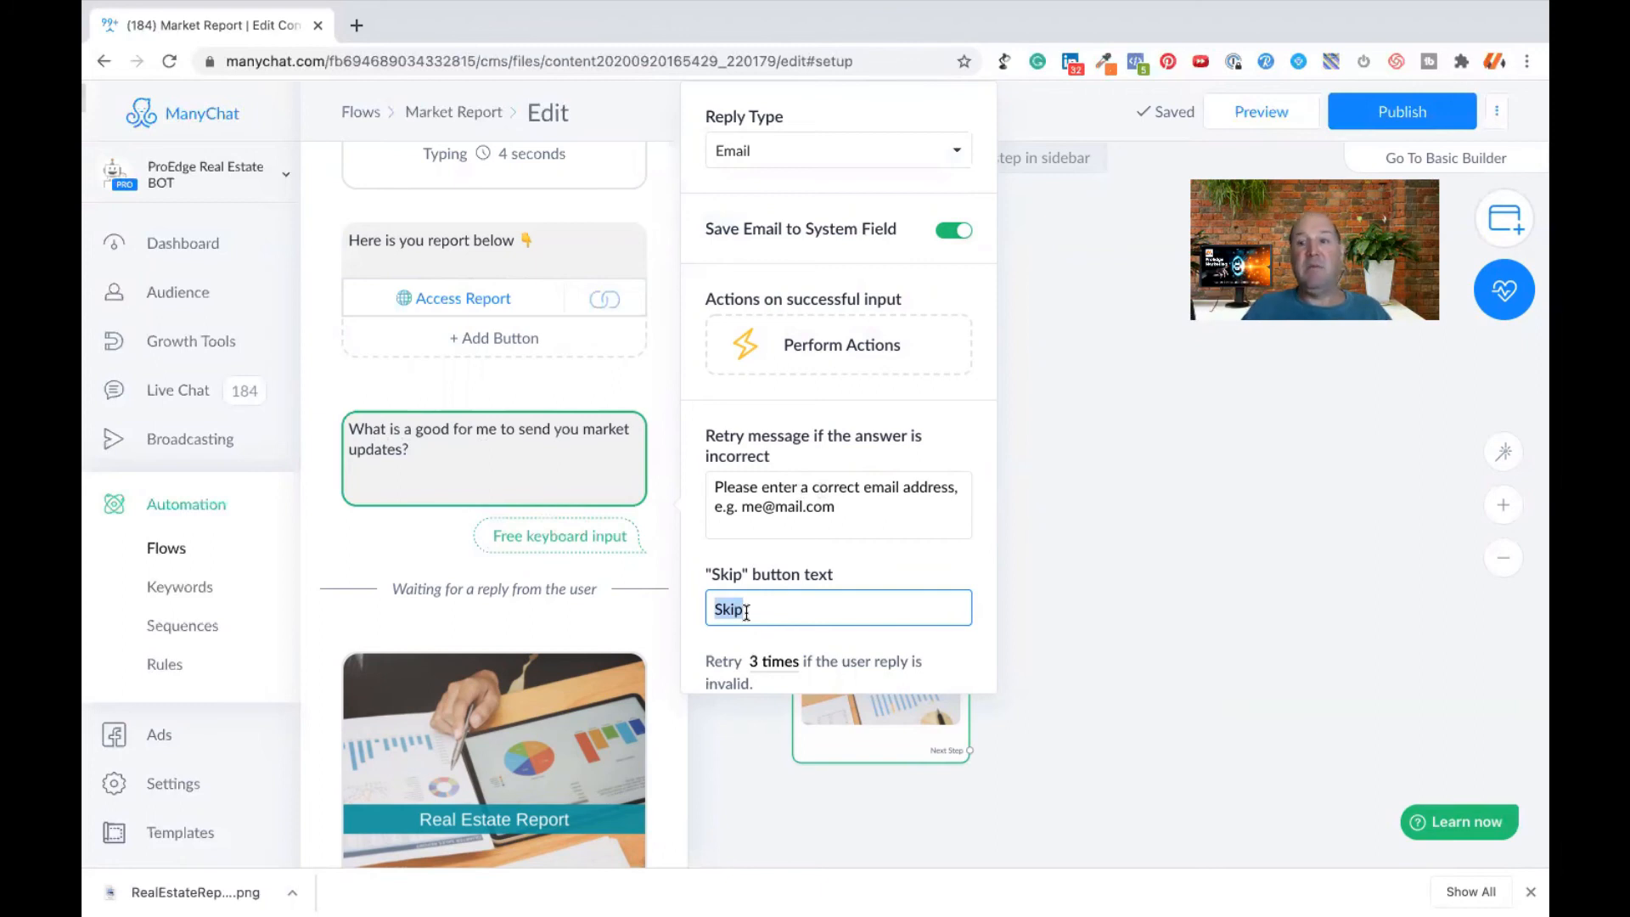
key(BackSpace)
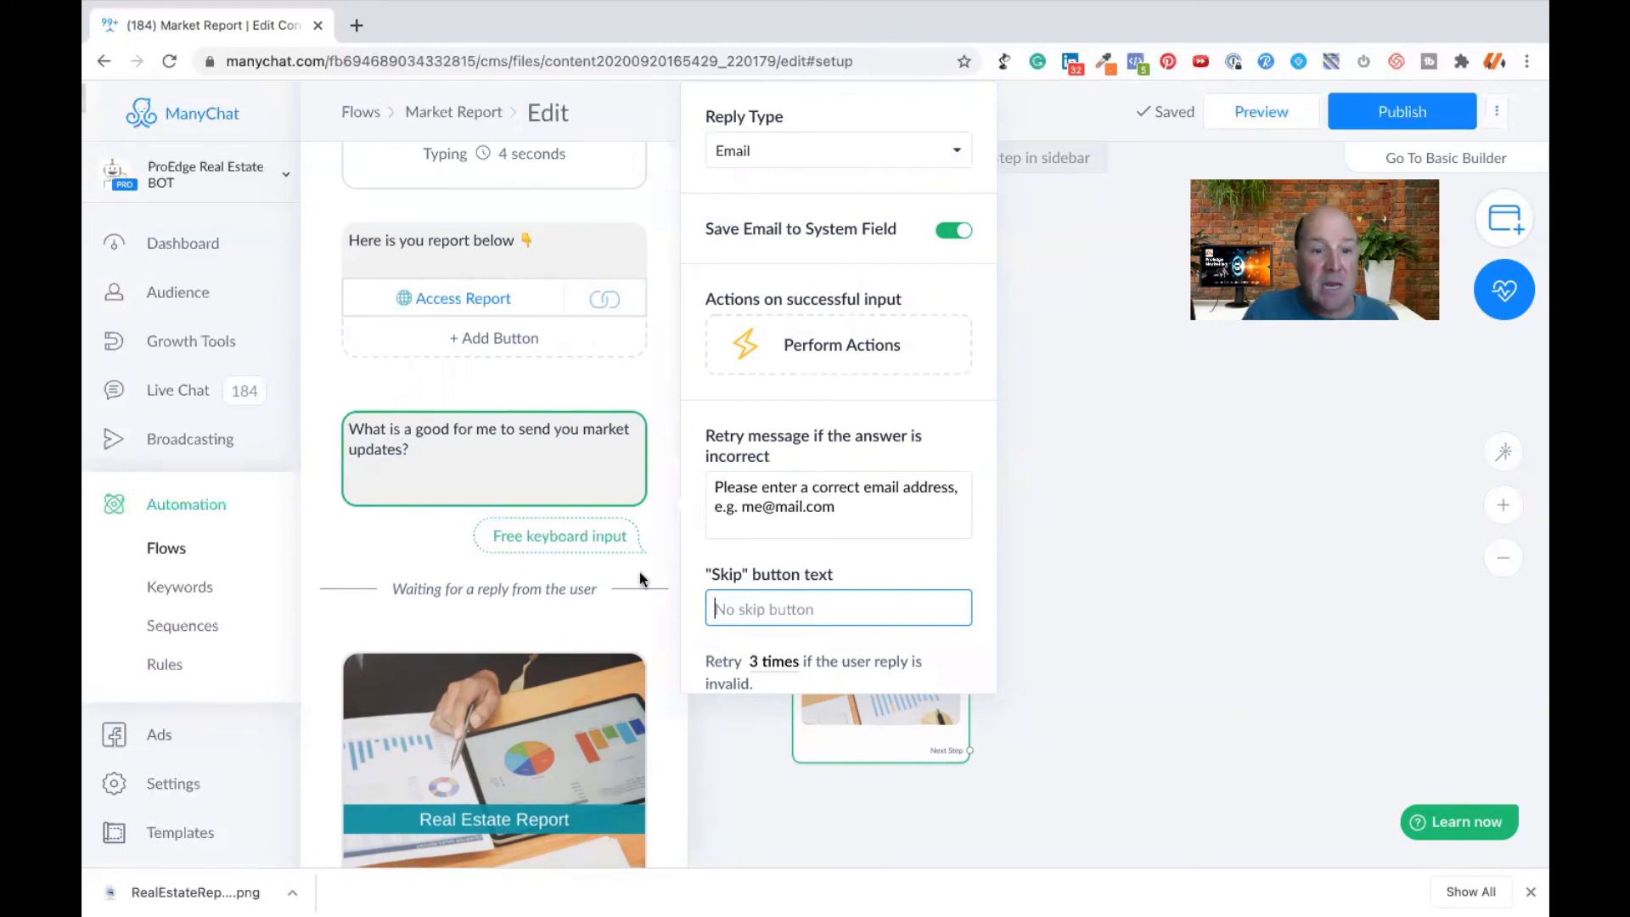
click(460, 474)
key(Return)
text(Tap t)
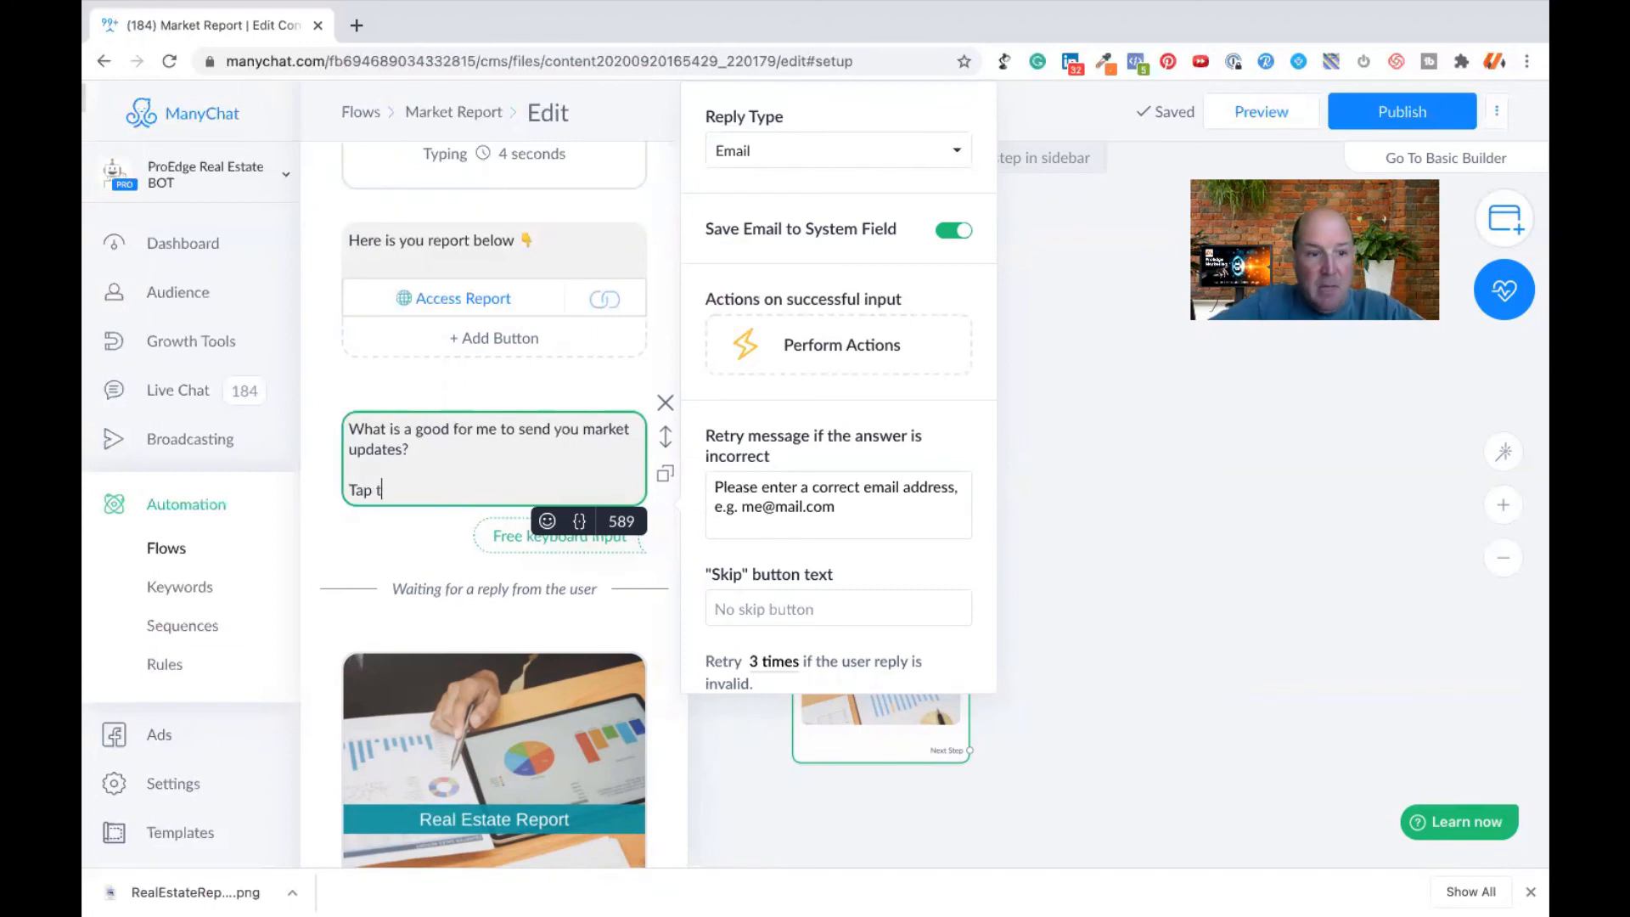
text(he emai)
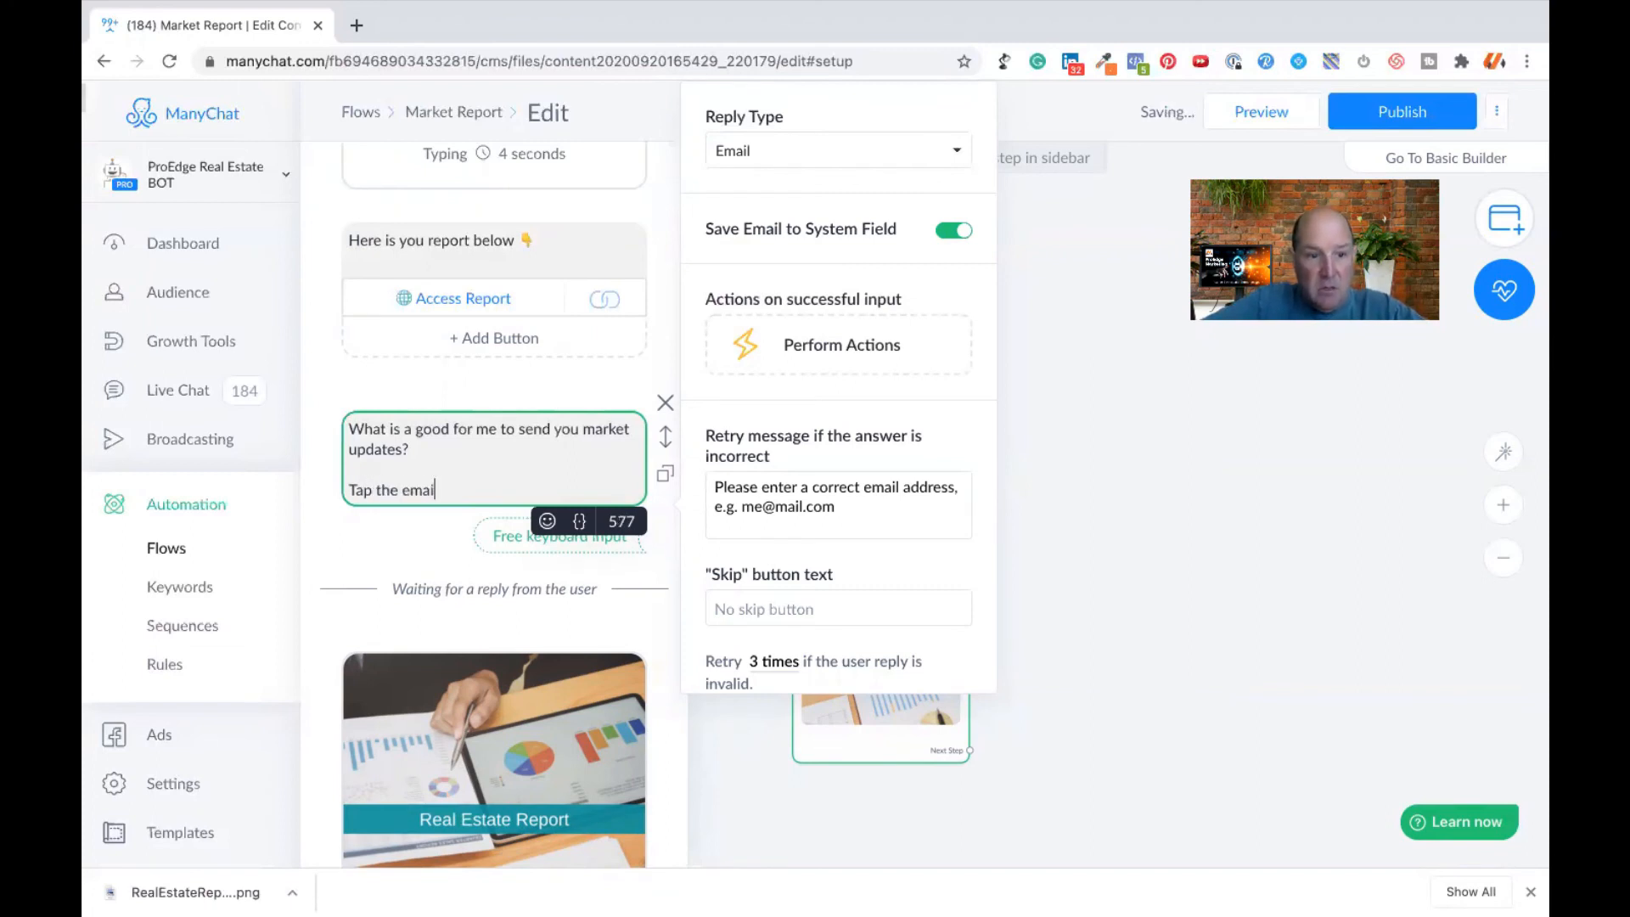
key(BackSpace)
key(BackSpace)
key(BackSpace)
key(BackSpace)
key(BackSpace)
key(BackSpace)
key(BackSpace)
key(BackSpace)
text(your email bleow)
key(BackSpace)
key(BackSpace)
key(BackSpace)
key(BackSpace)
text(ow)
key(BackSpace)
key(BackSpace)
text(elow)
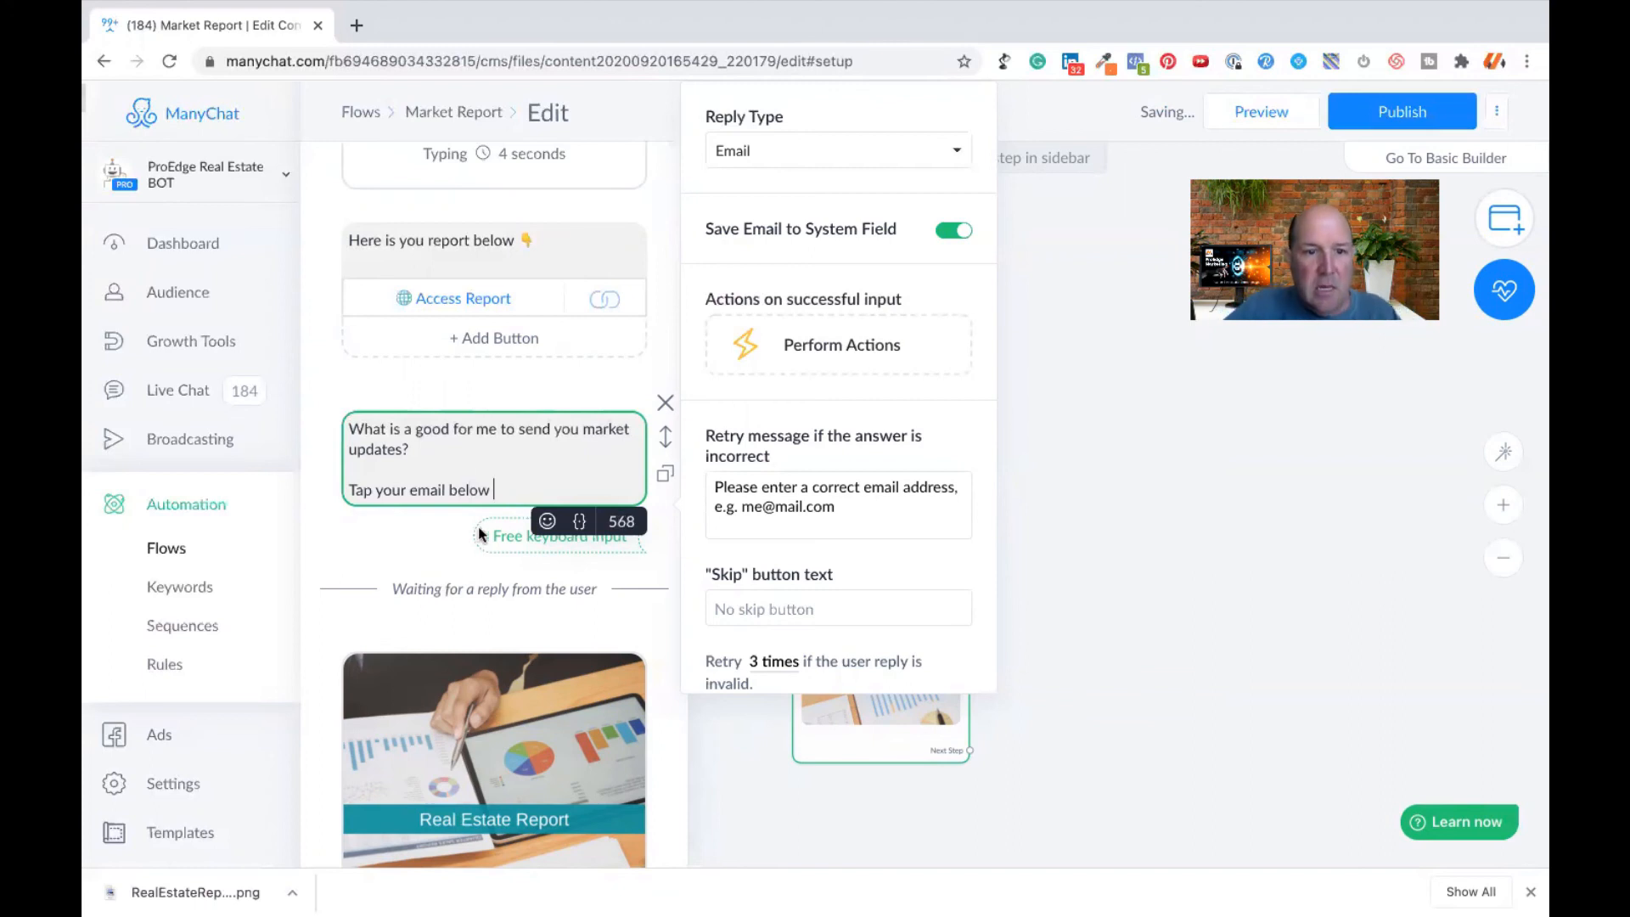
- Complete the question's last line with a pointing-down emoji and the words "or enter a better ome"
click(547, 521)
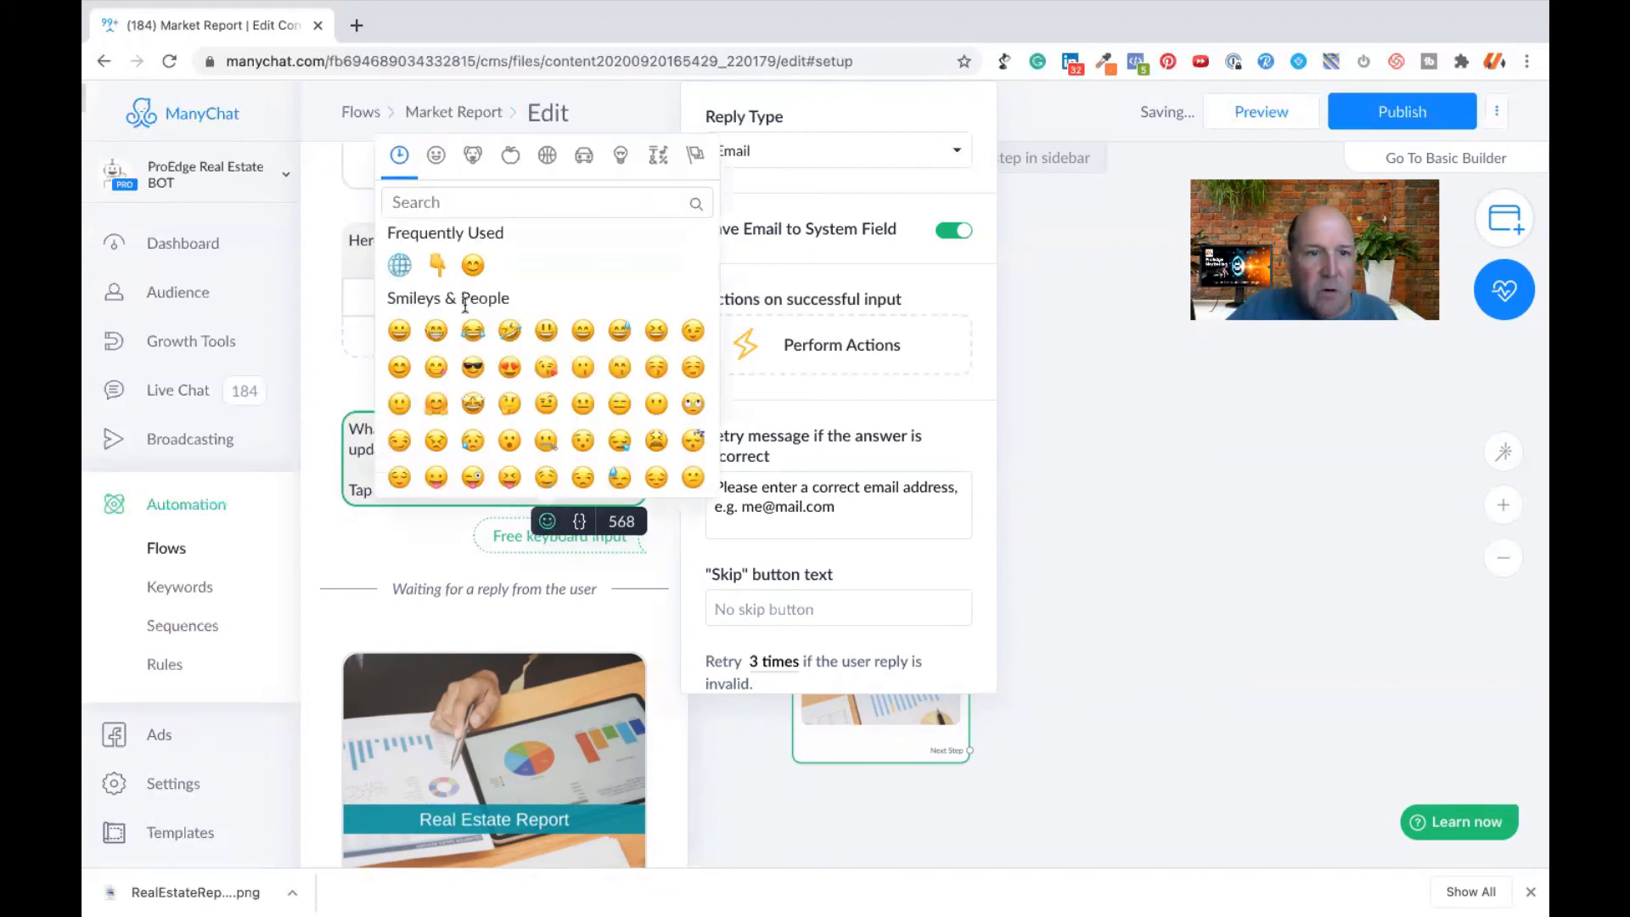
click(435, 266)
text(or enter a better )
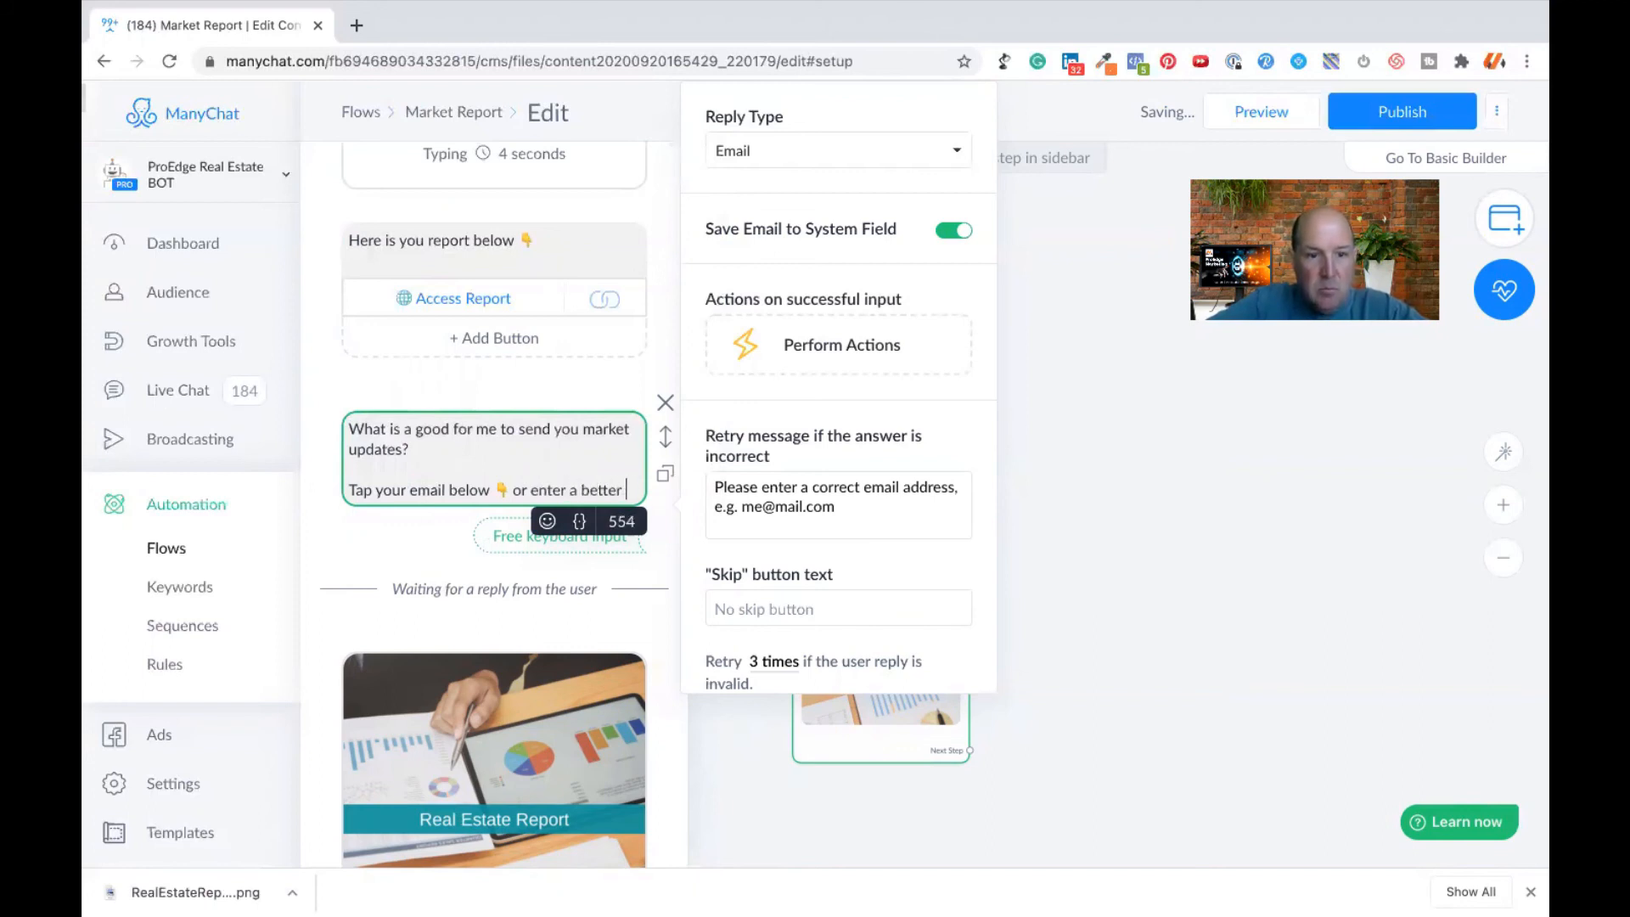
text(ome)
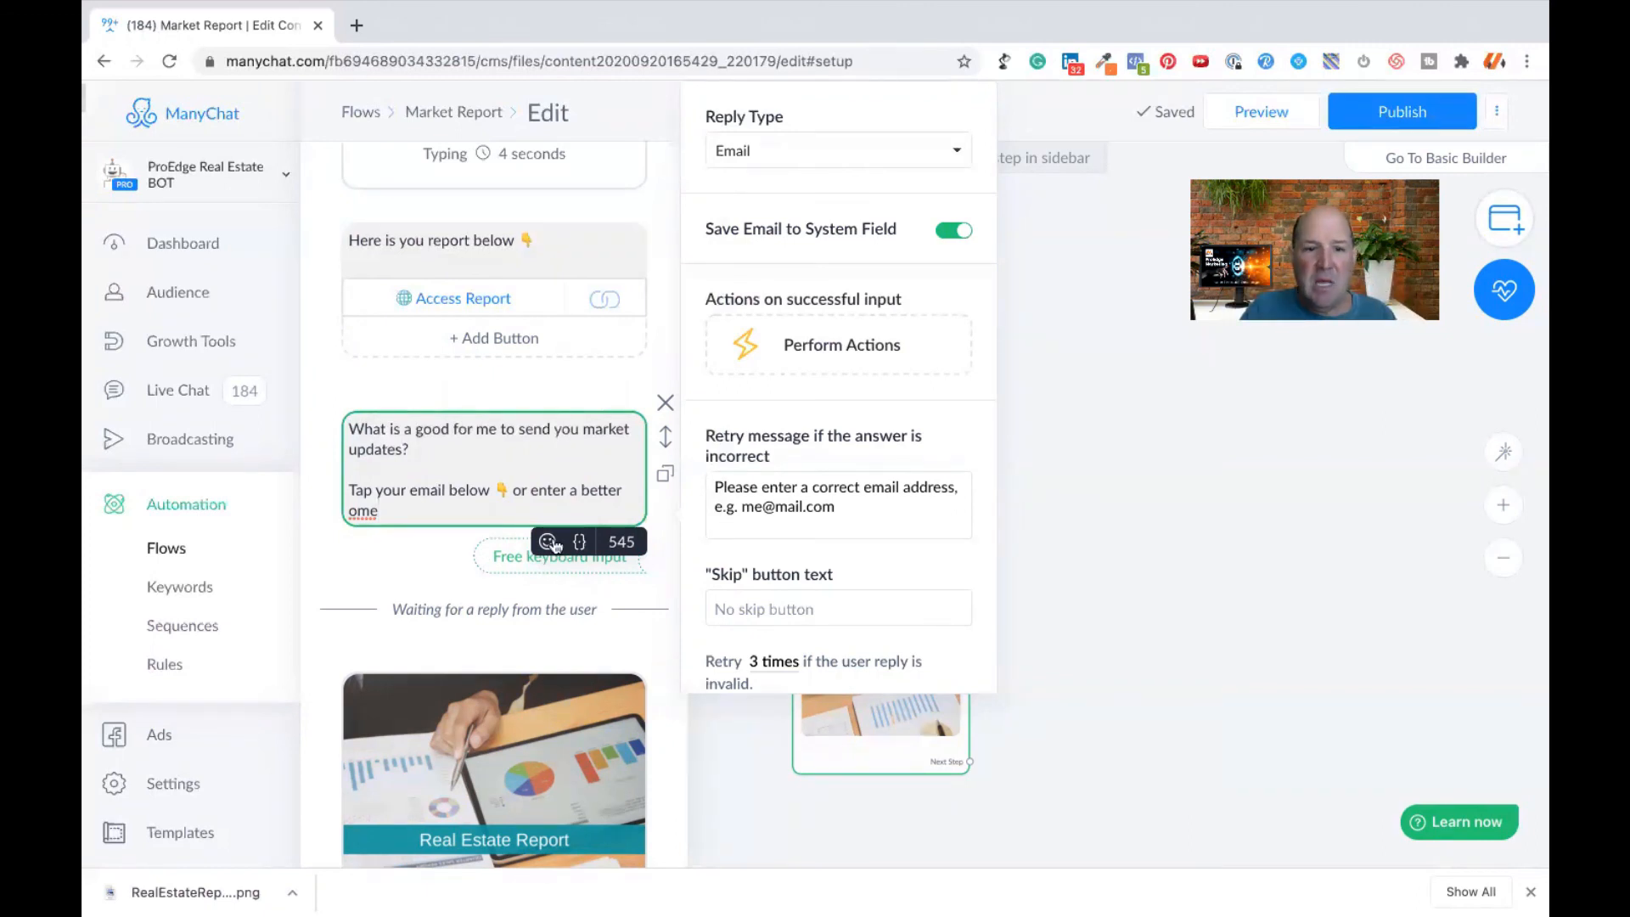
- Publish the Market Report flow and send its preview to Messenger
click(1125, 468)
click(1385, 117)
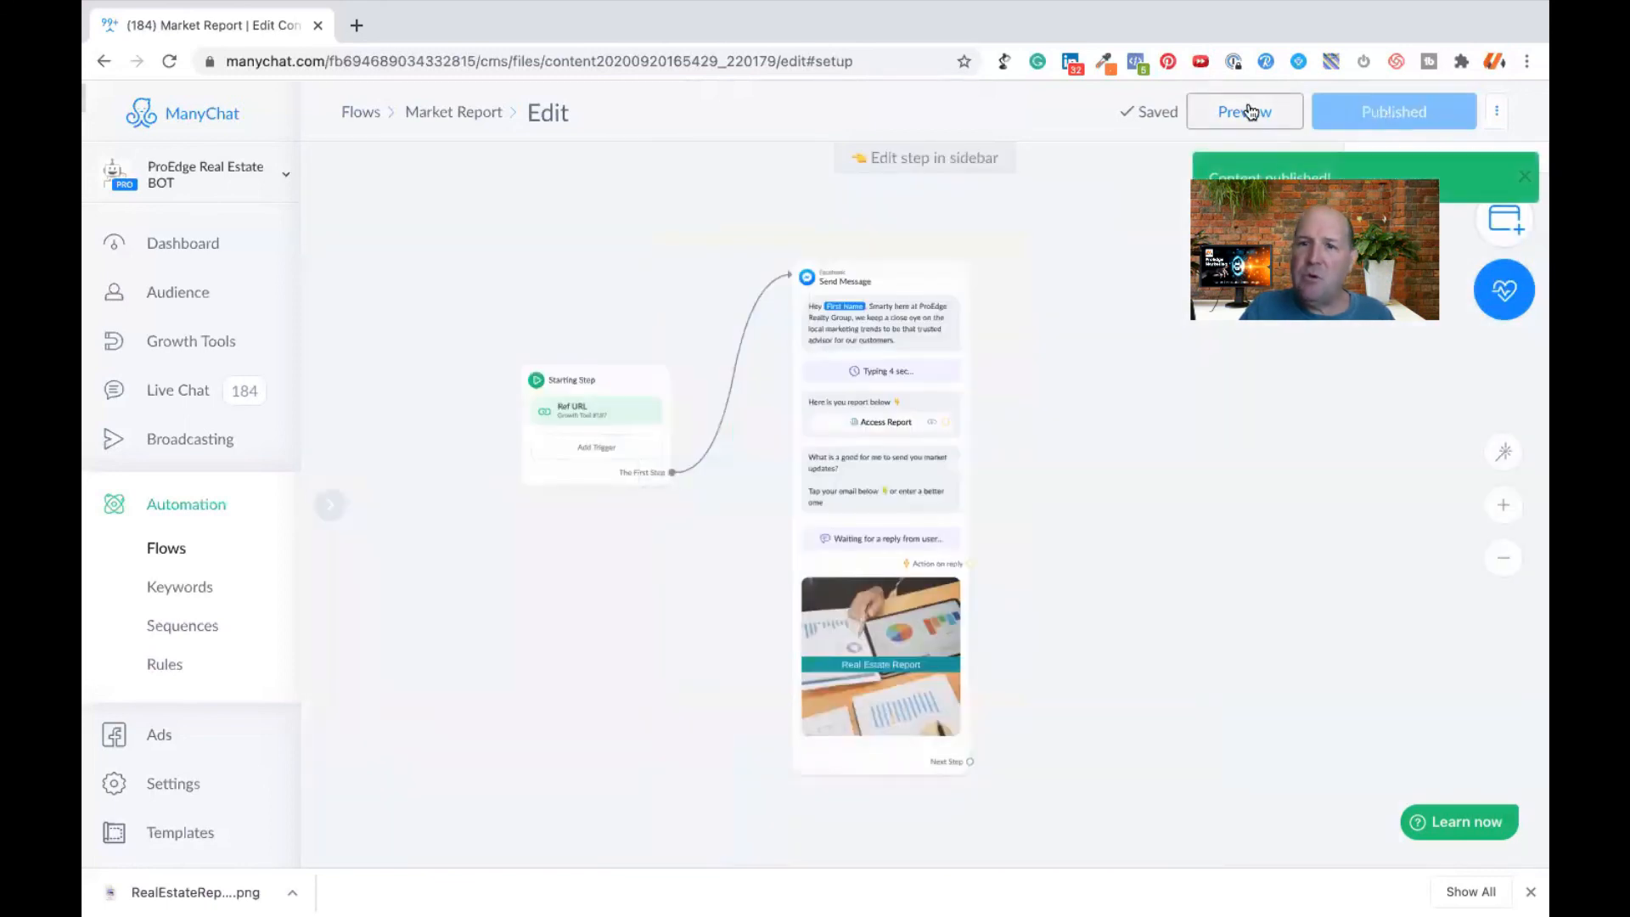
click(1246, 111)
click(594, 246)
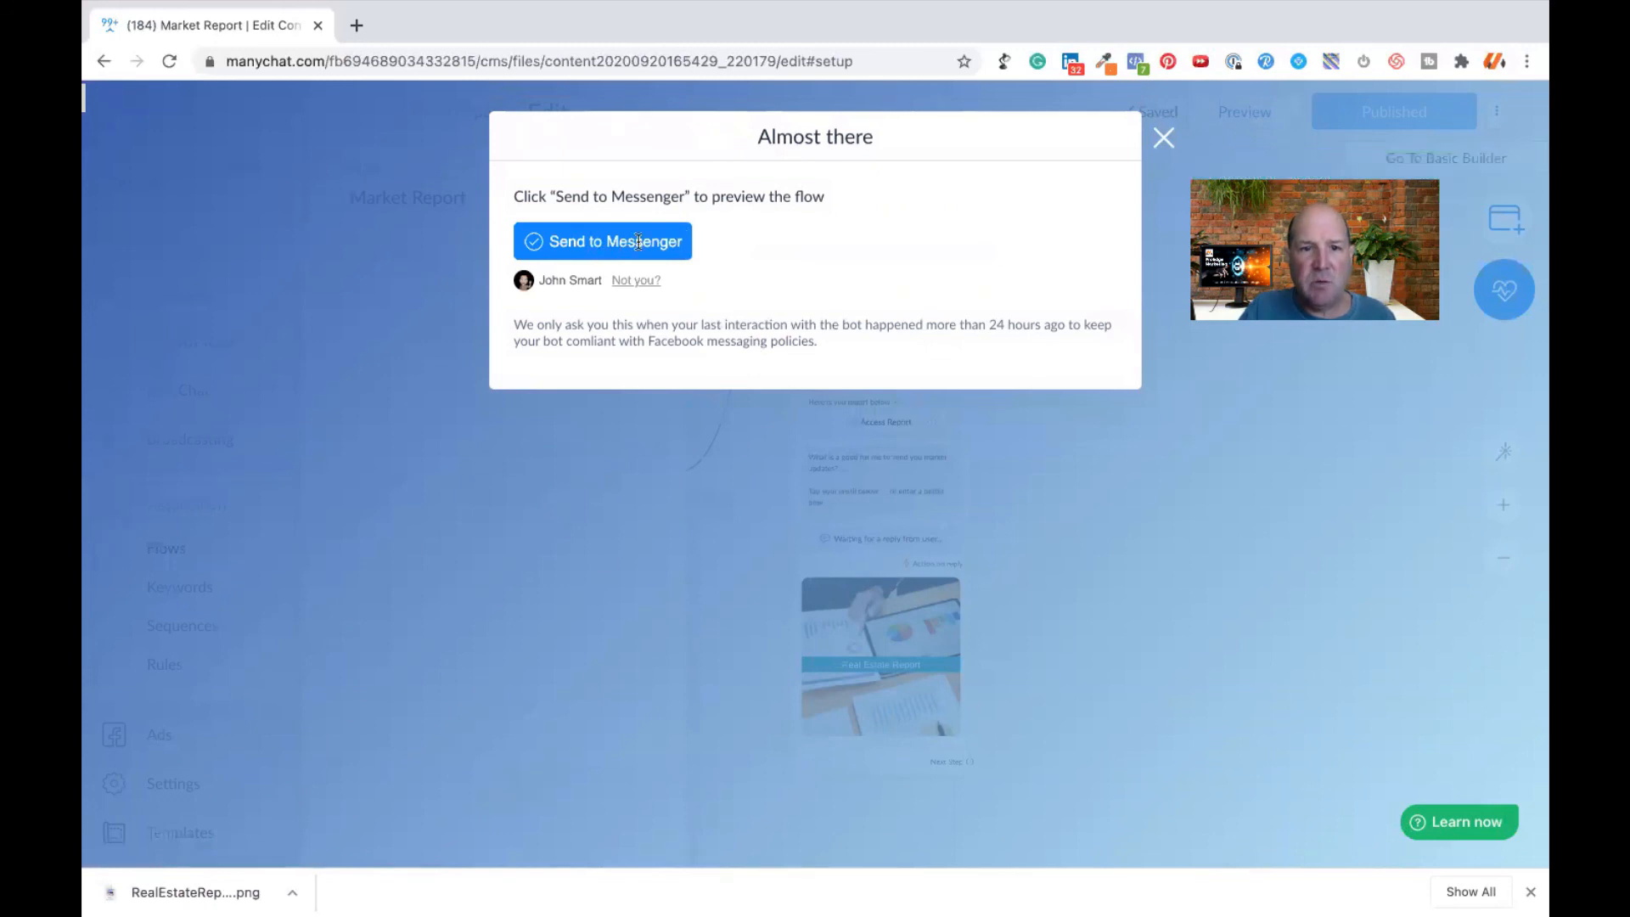
click(631, 242)
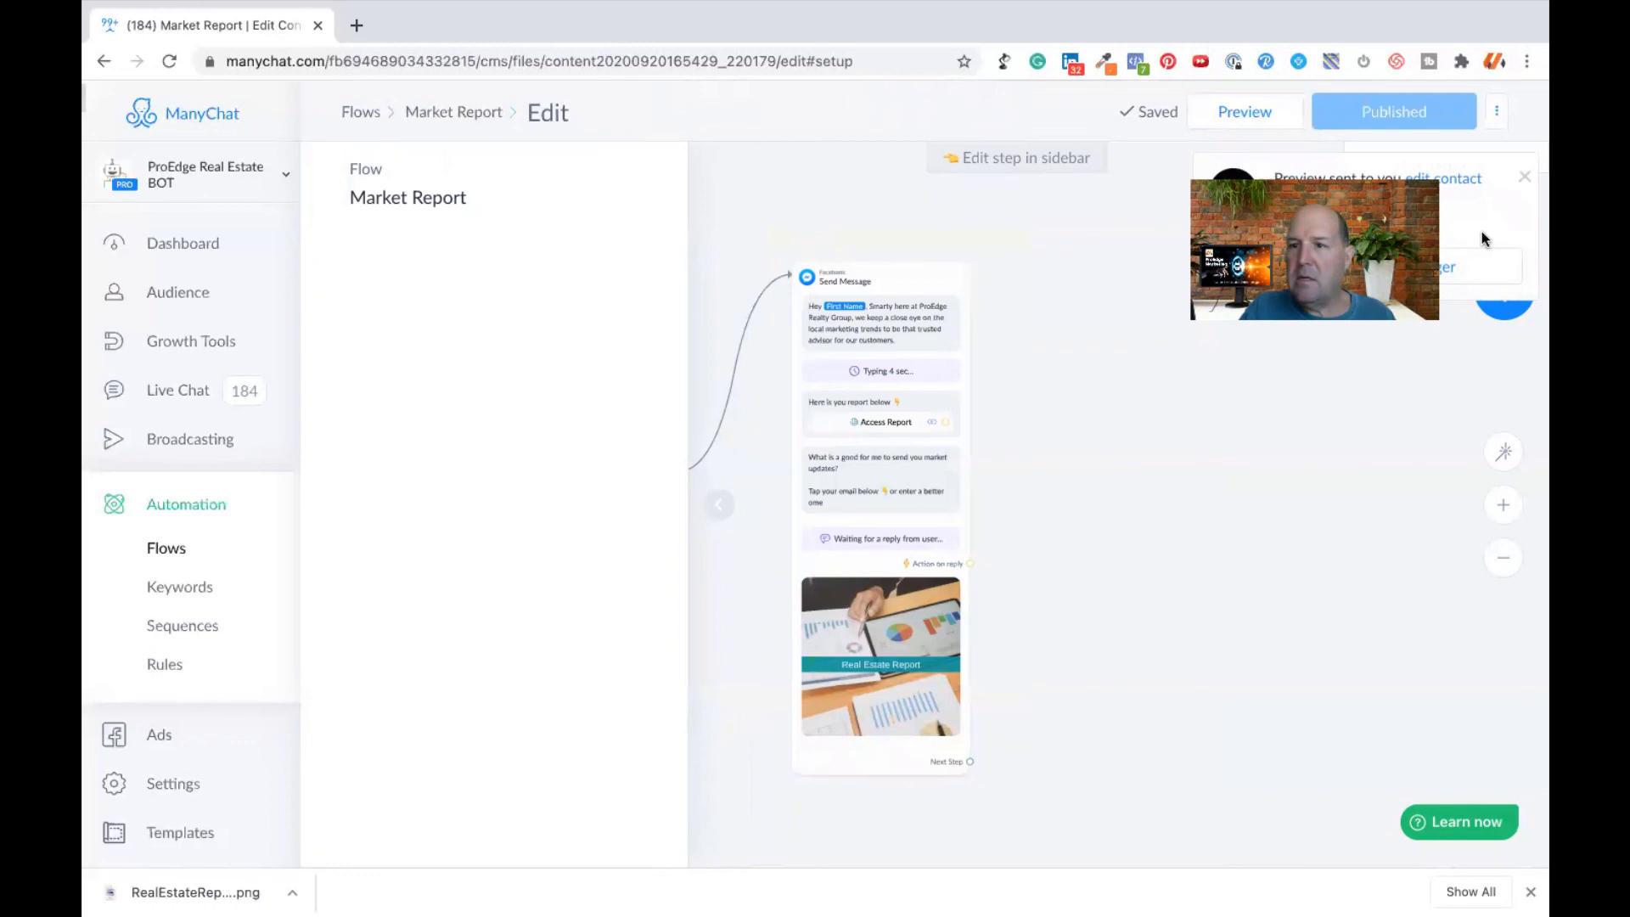
- Open the preview conversation in Messenger, review the greeting and answer the email question with the suggested email address
click(1481, 255)
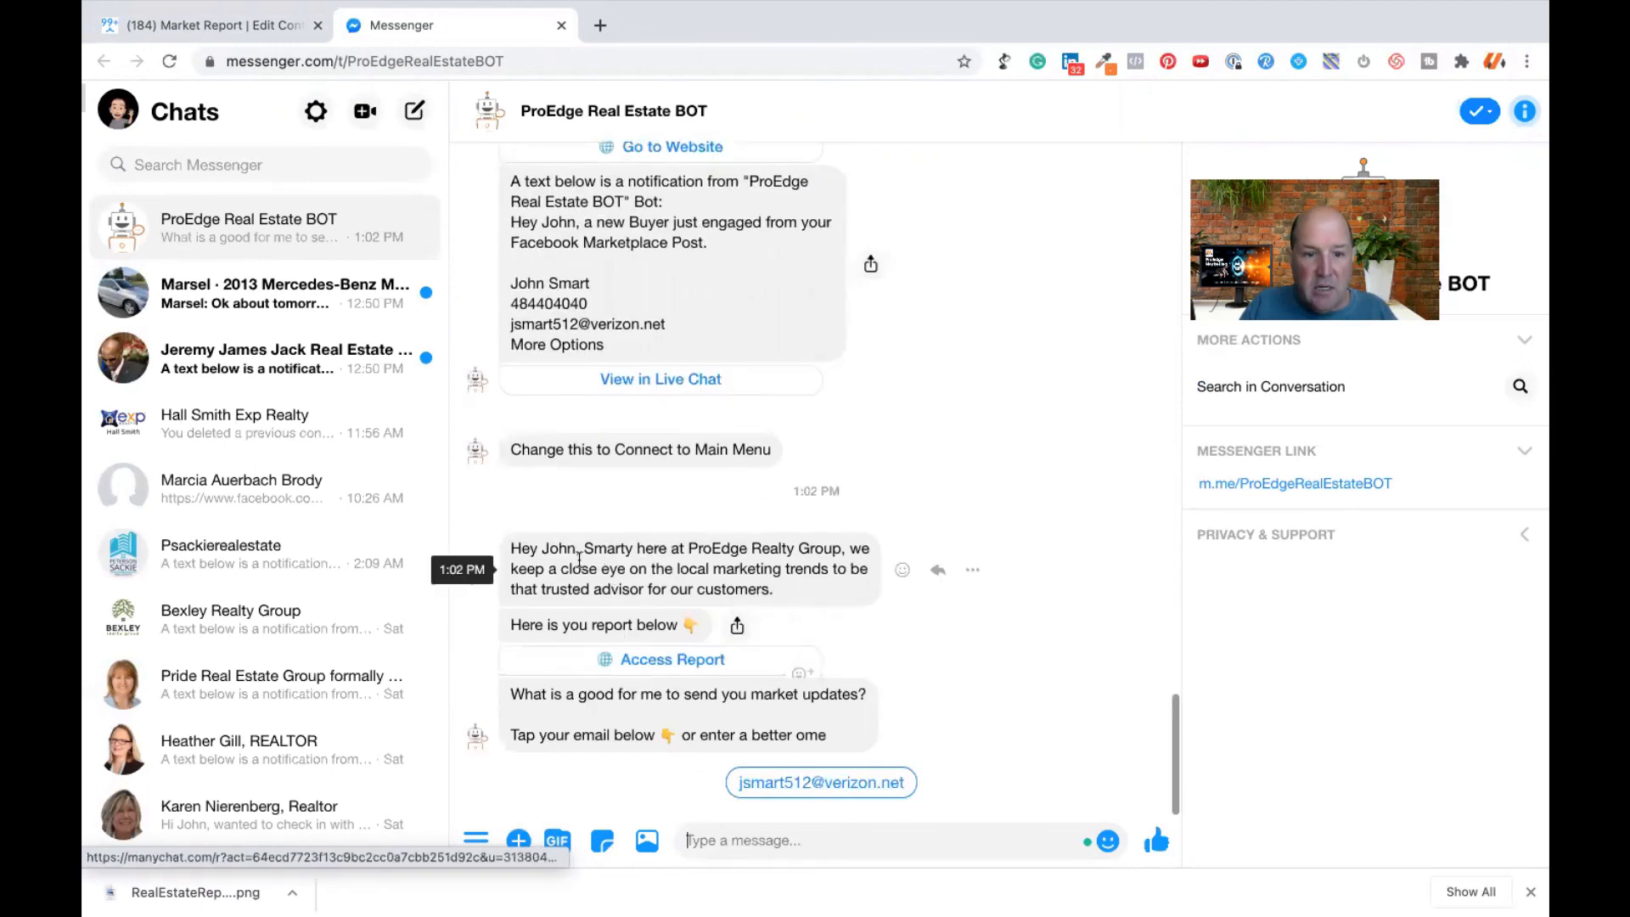
drag(584, 549, 824, 586)
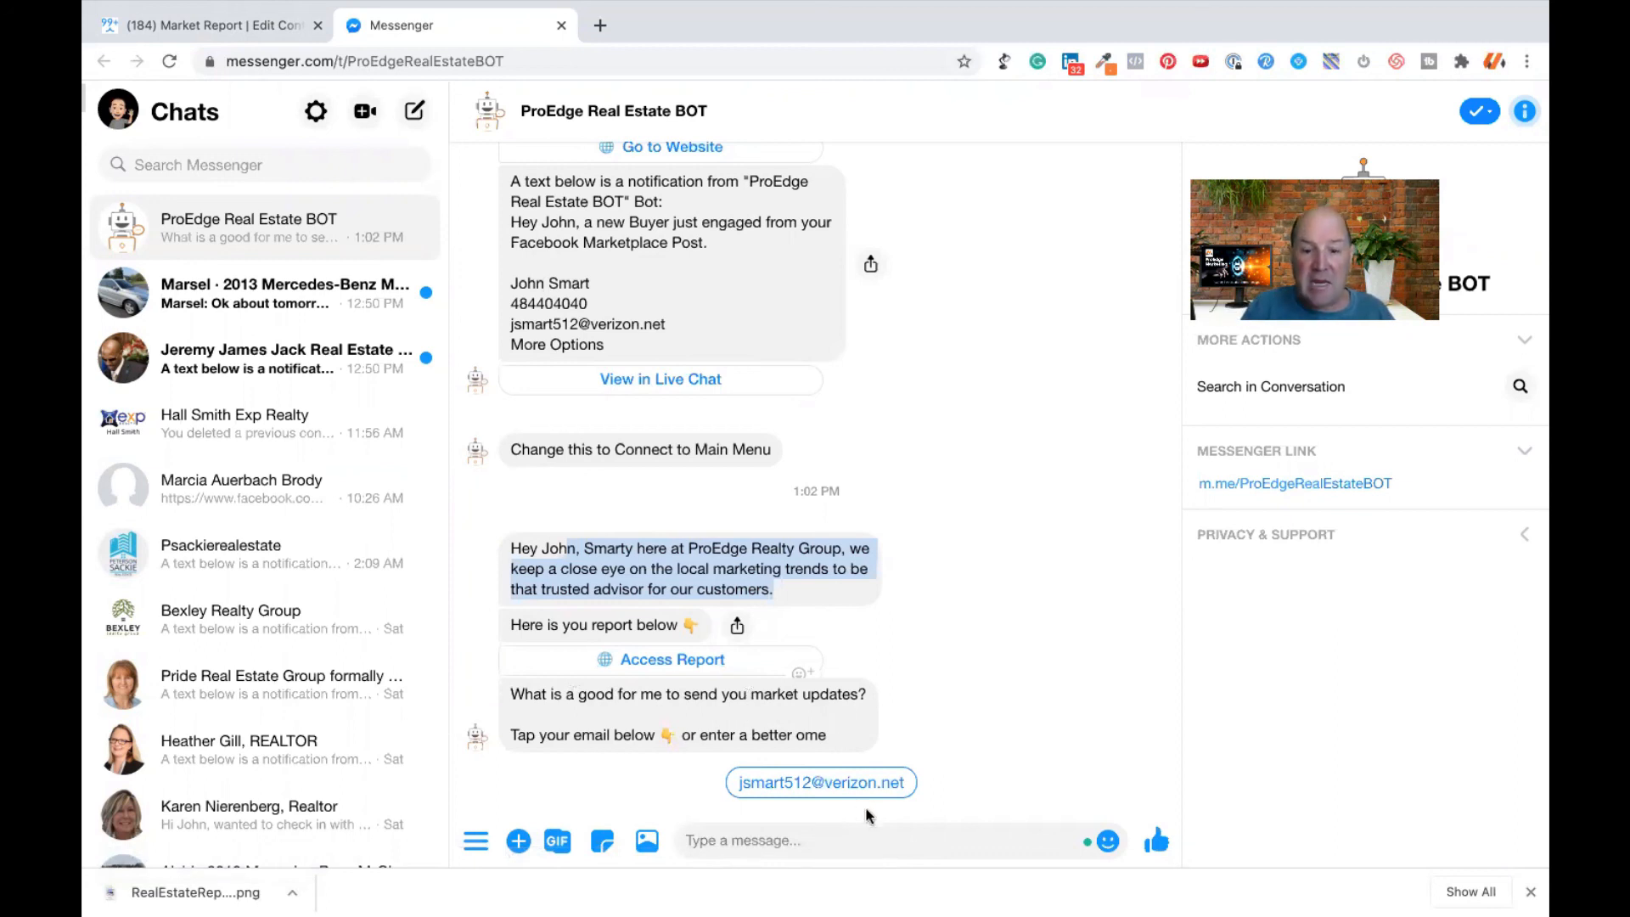
click(809, 782)
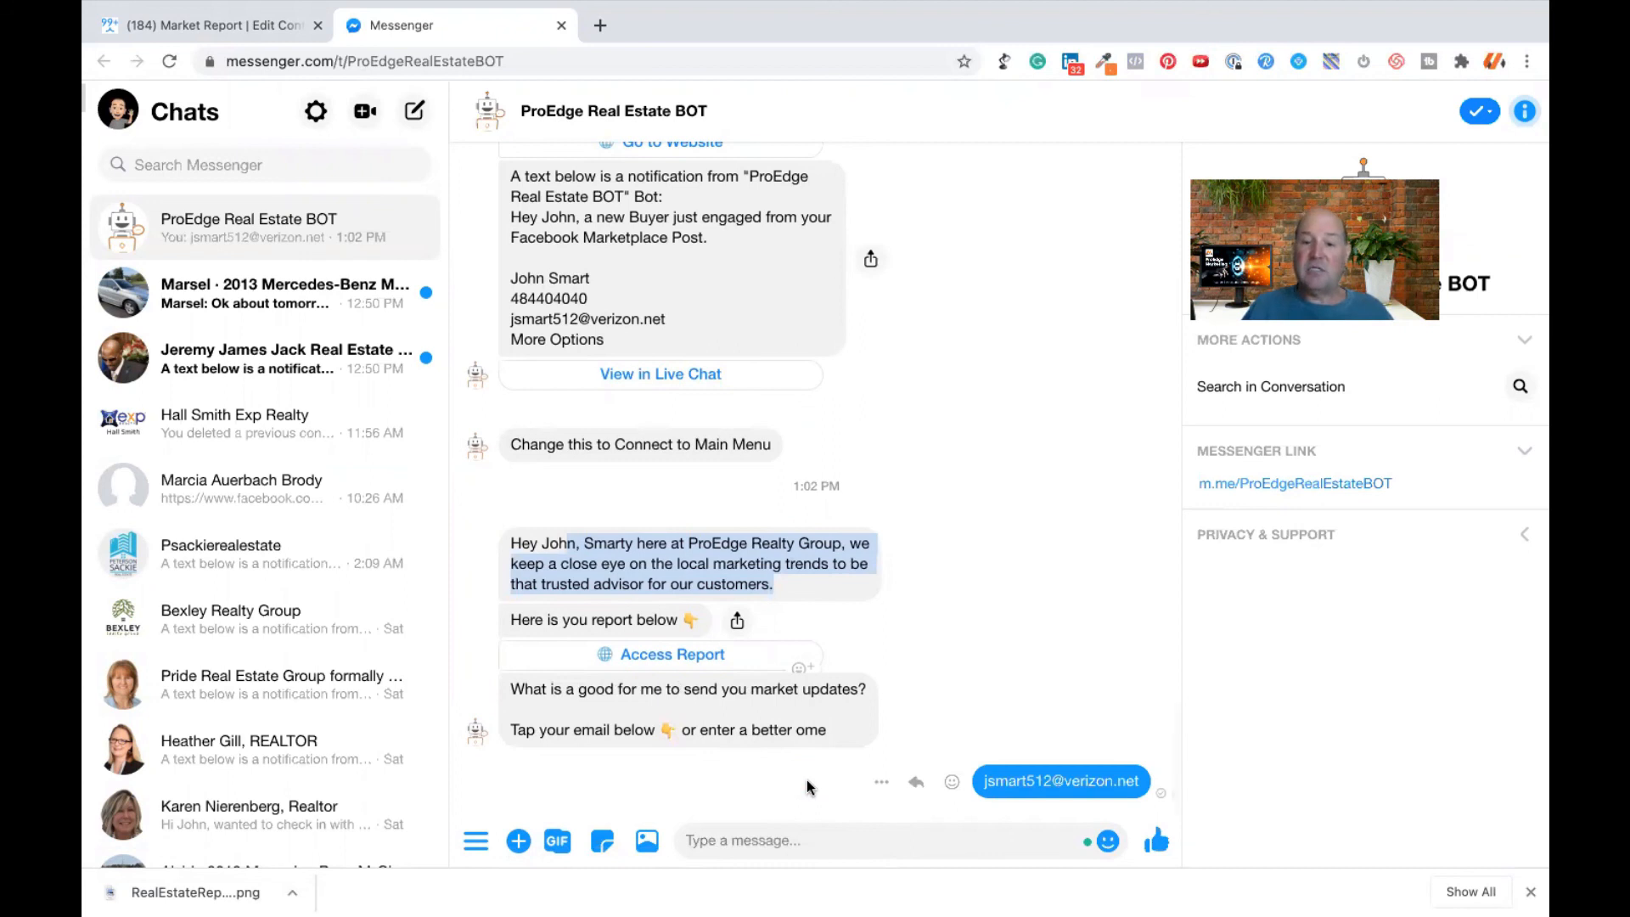